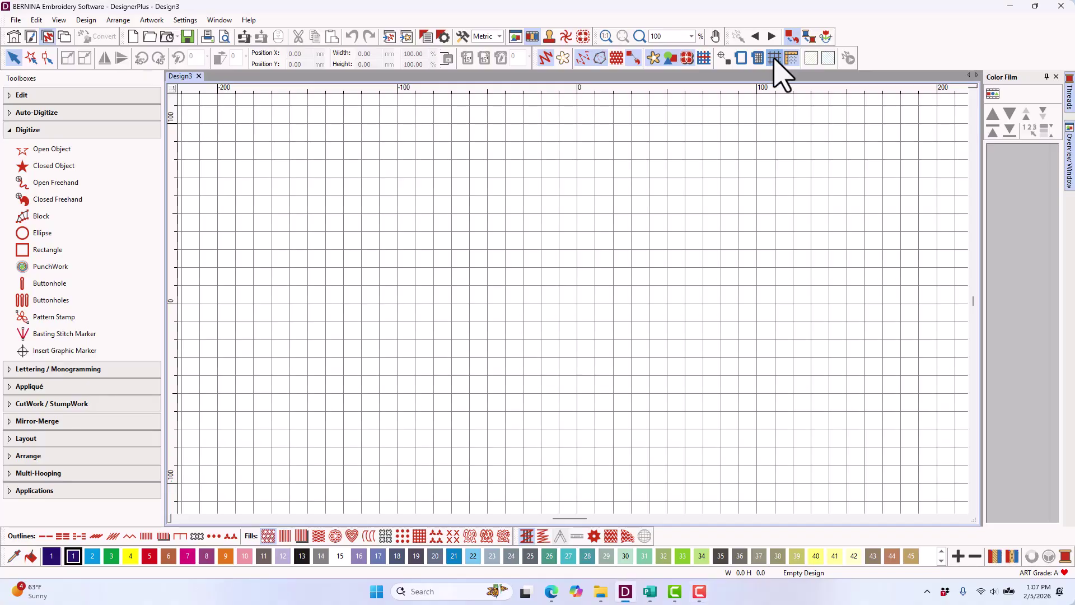
- Turn on snap to grid for the design grid
{"action": "right_click", "coordinate": [775, 58]}
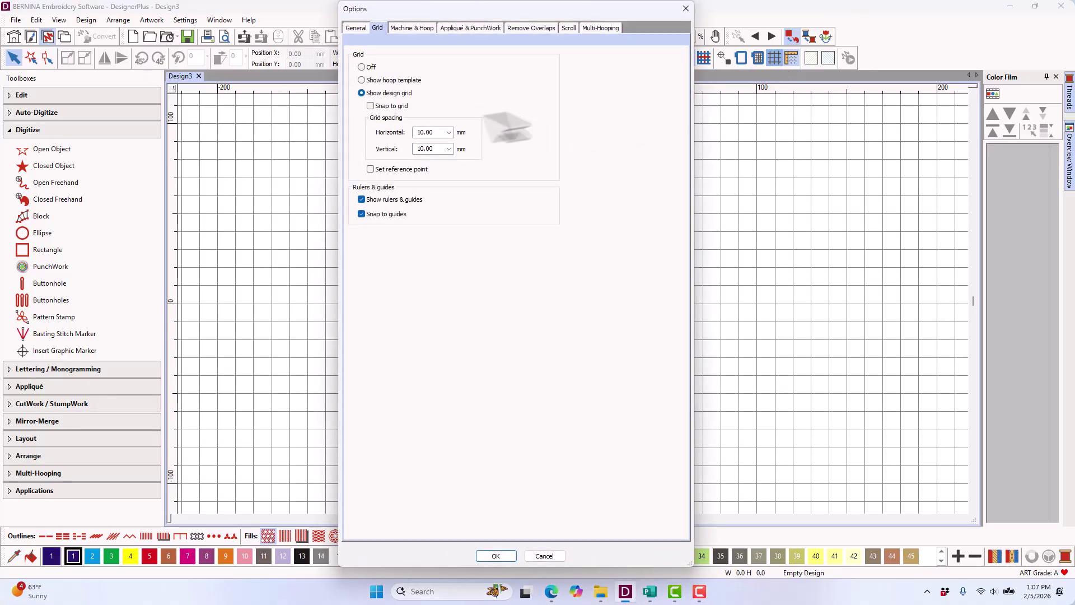
{"action": "left_click", "coordinate": [370, 107]}
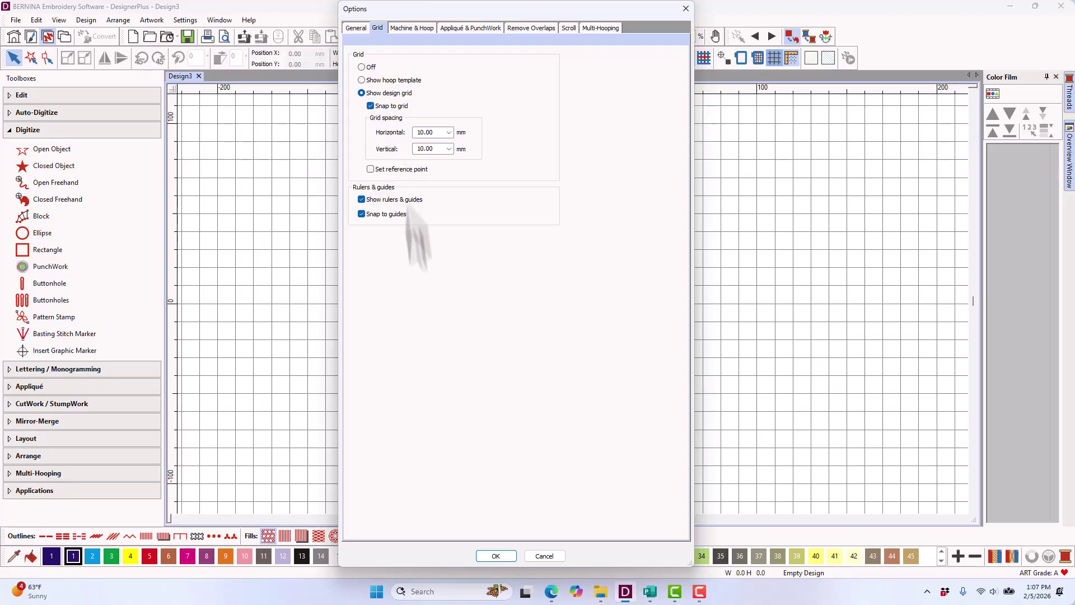
{"action": "left_click", "coordinate": [495, 556]}
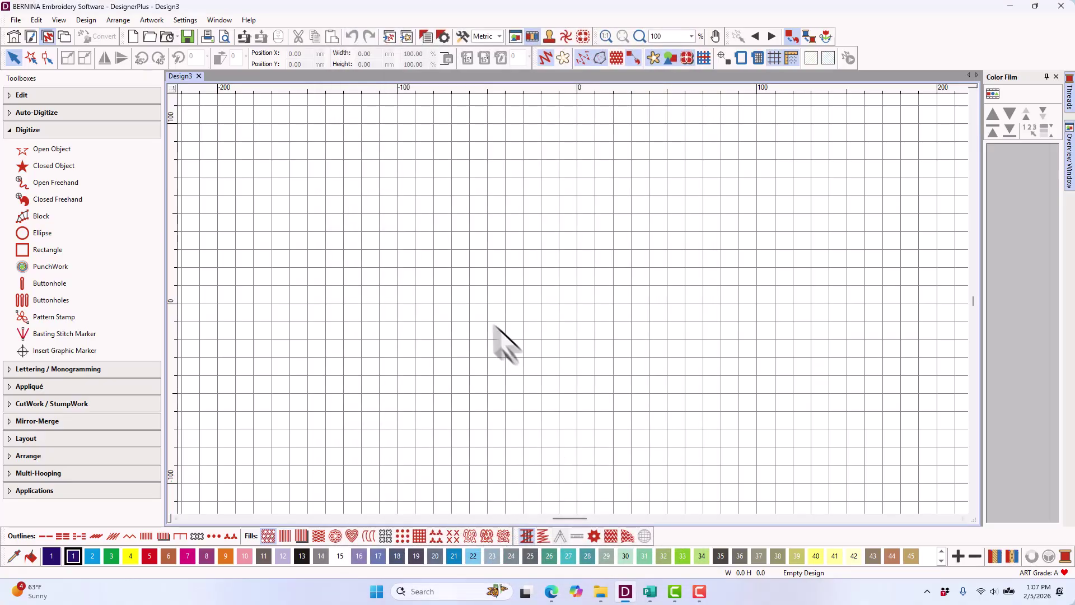
- Show the Large Oval Hoop in the design area and rotate it to a horizontal orientation
{"action": "left_click", "coordinate": [742, 58]}
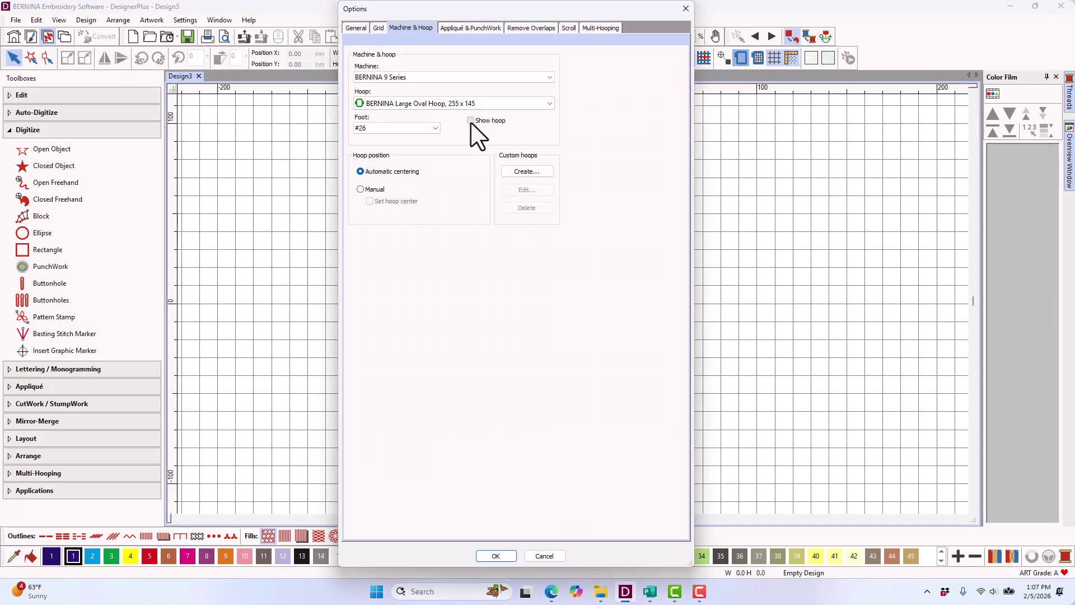
{"action": "left_click", "coordinate": [498, 556]}
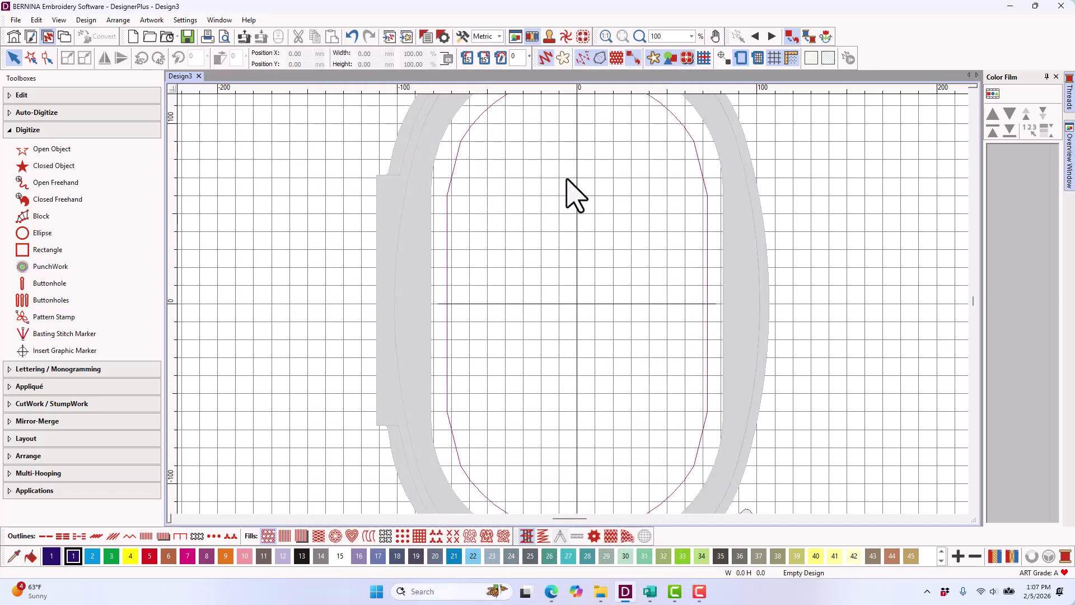
{"action": "left_click", "coordinate": [514, 58]}
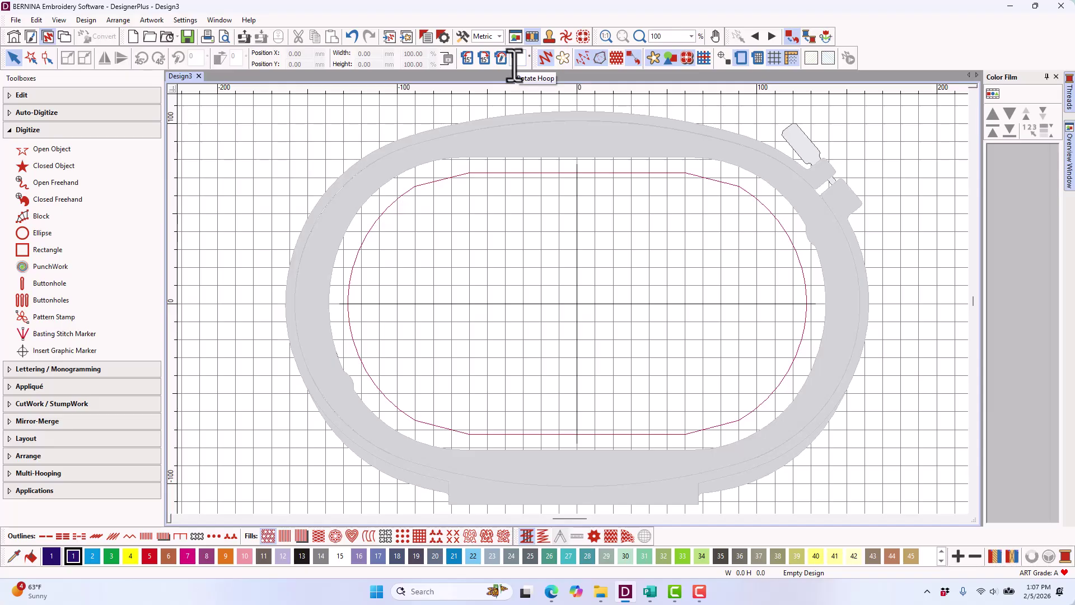
- Digitize an open single-stitch outline in color 5 below the hoop's center: a horizontal line about 180 mm long with a 10 mm upward tick at midpoint
{"action": "left_click", "coordinate": [48, 159]}
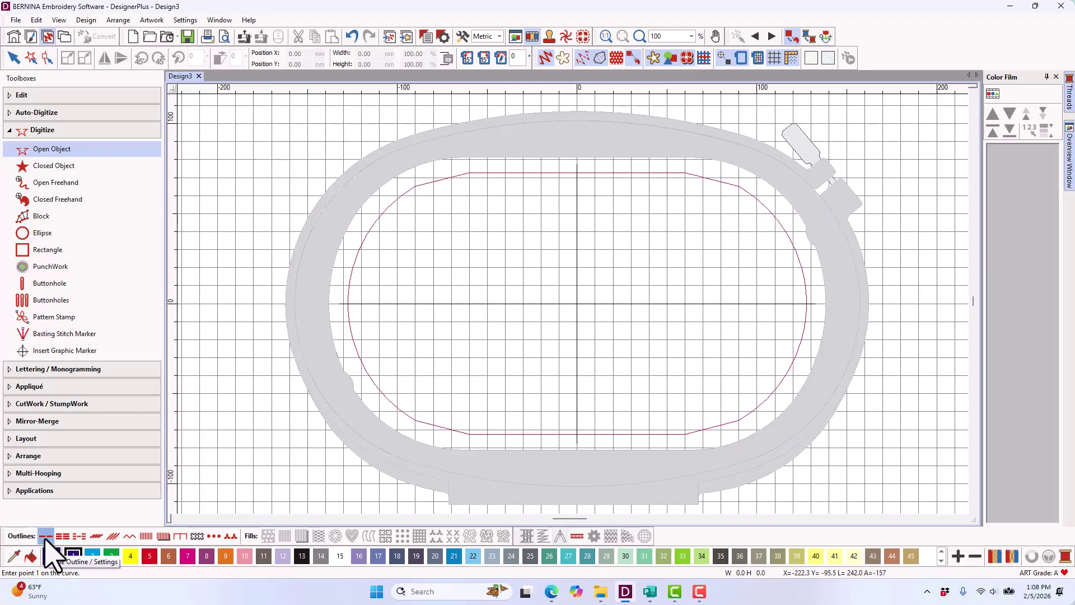
{"action": "left_click", "coordinate": [149, 555]}
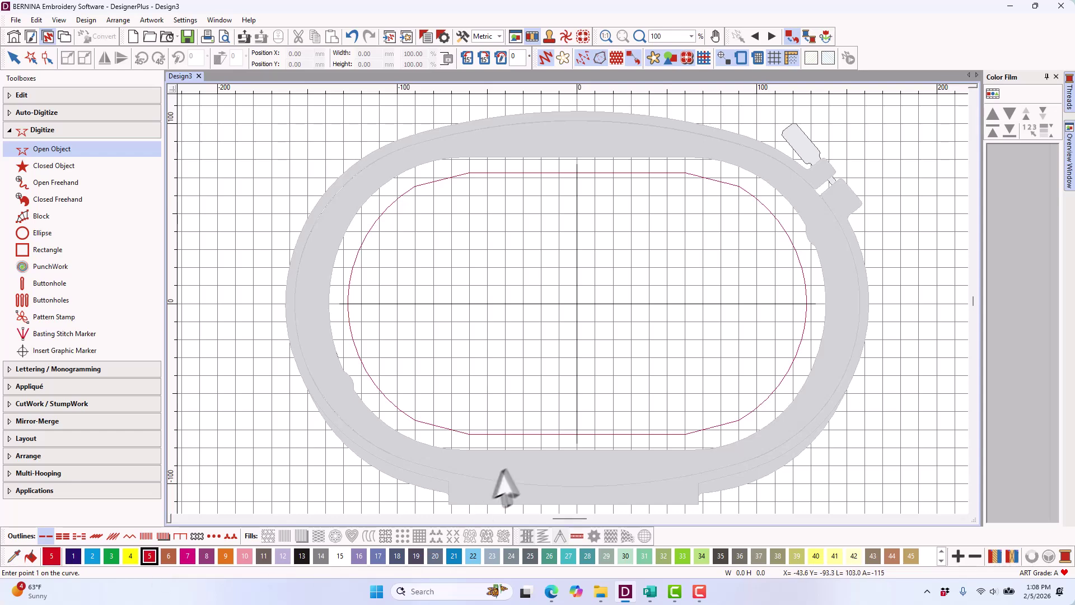
{"action": "left_click", "coordinate": [415, 393]}
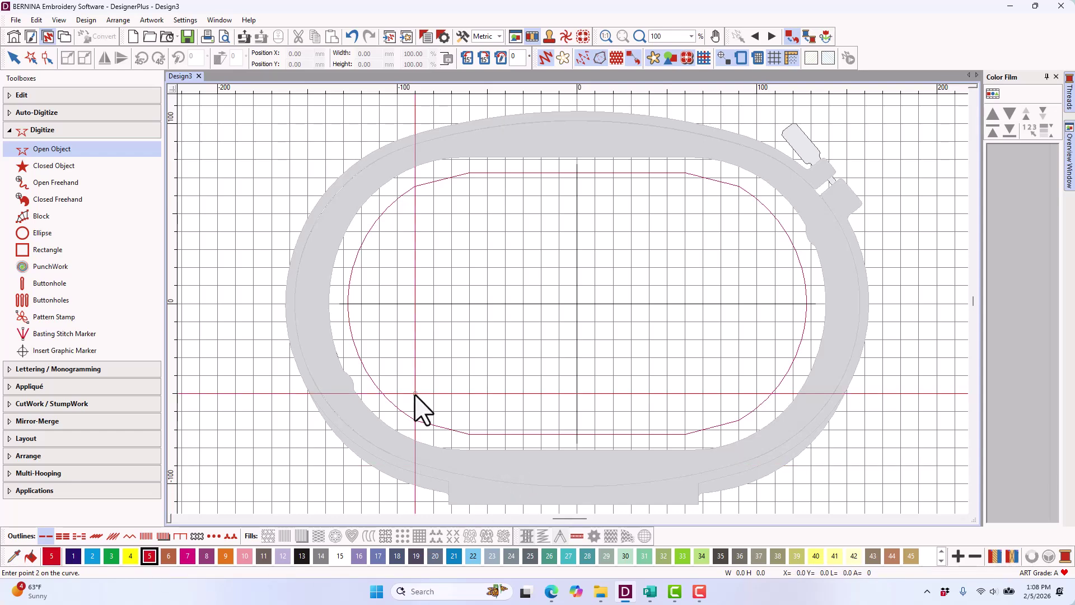
{"action": "left_click", "coordinate": [576, 393]}
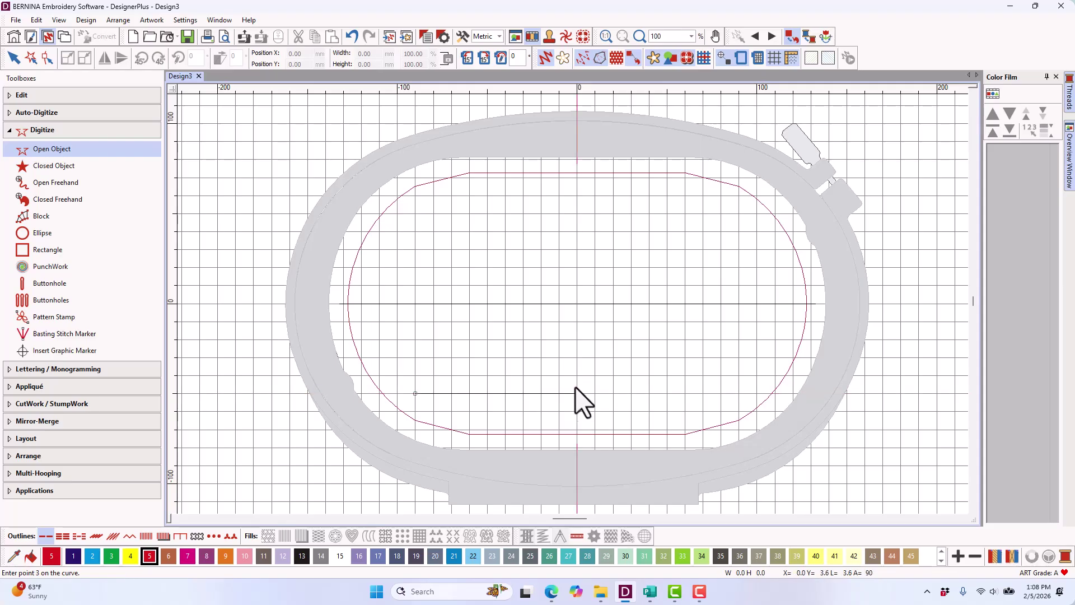
{"action": "left_click", "coordinate": [576, 375]}
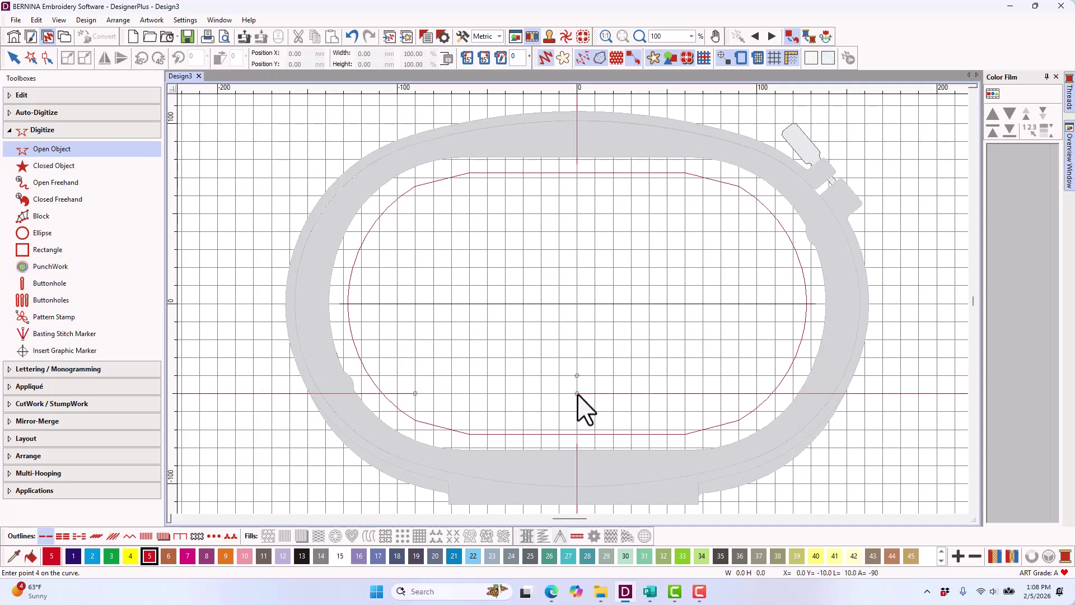
{"action": "left_click", "coordinate": [577, 394]}
{"action": "left_click", "coordinate": [739, 394]}
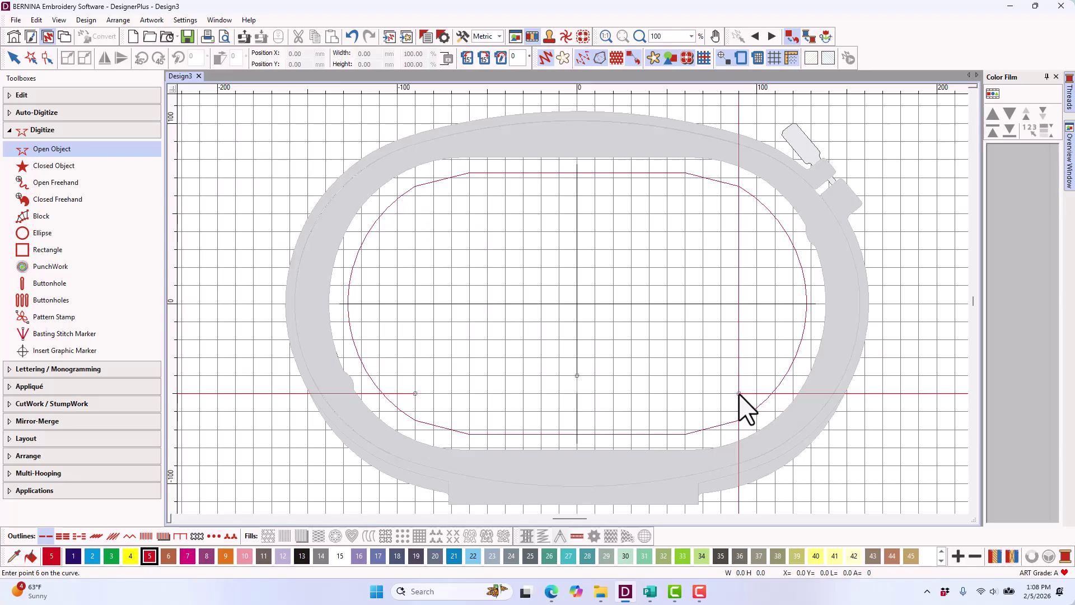
{"action": "key", "text": "Return"}
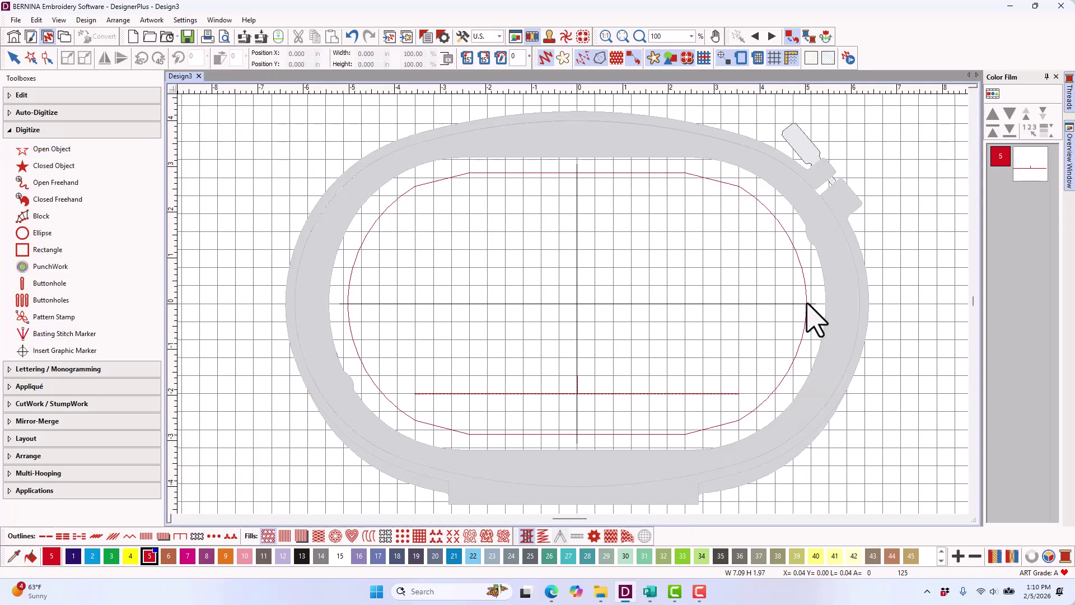
- Enter the lettering "Live your life / in the / wow" on three lines in the Amalfi Coast font
{"action": "left_click", "coordinate": [815, 318]}
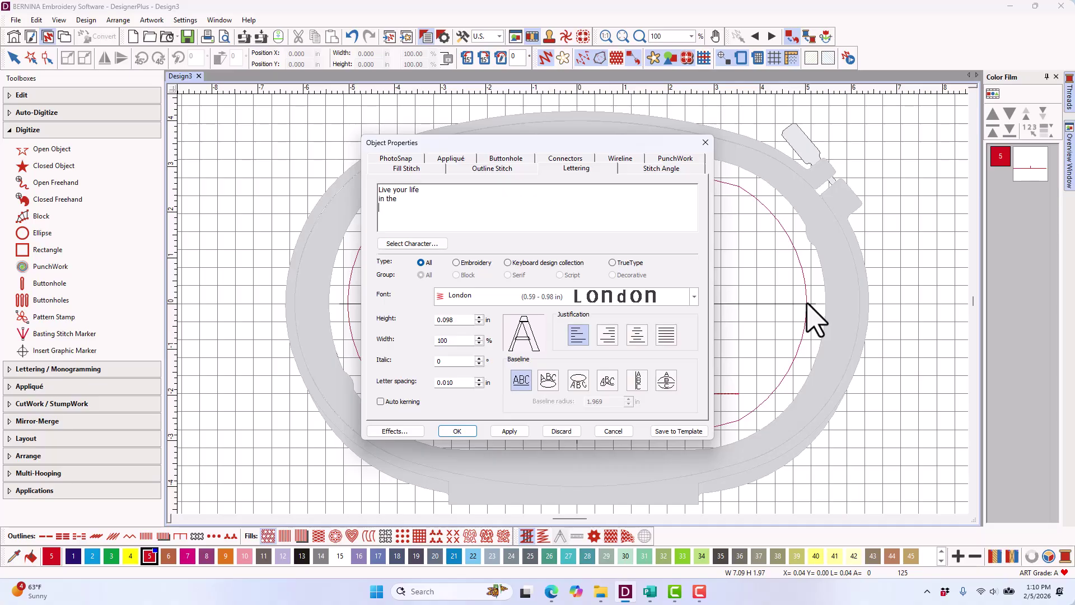
{"action": "type", "text": "wow"}
{"action": "left_click", "coordinate": [694, 297]}
{"action": "type", "text": "Amalfi Coast"}
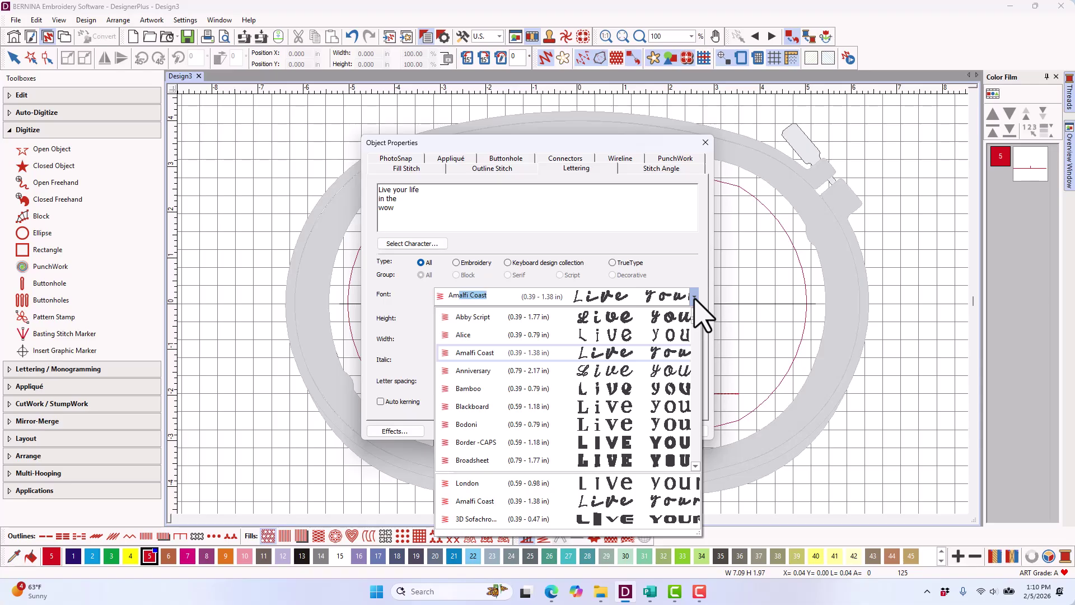
{"action": "left_click", "coordinate": [694, 297]}
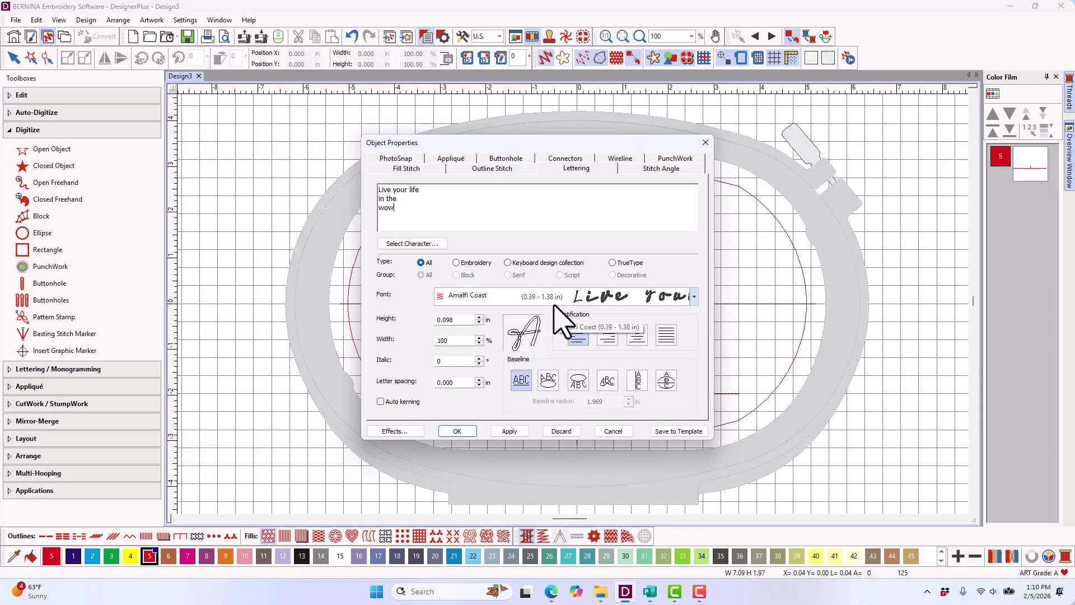
- Set the lettering height to 0.5 in with center justification and place it in the design
{"action": "double_click", "coordinate": [459, 319]}
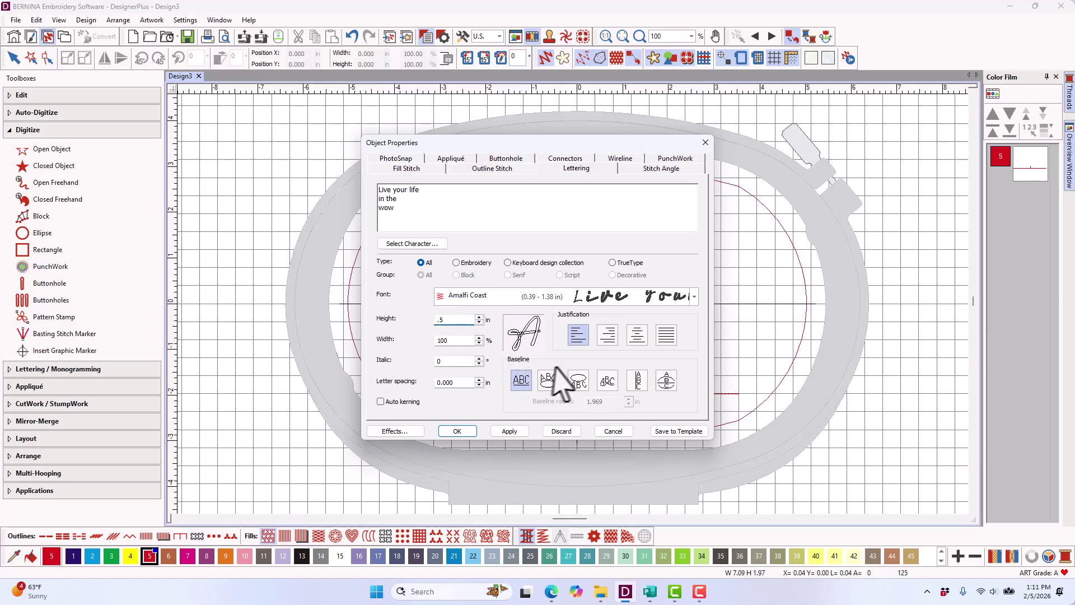
{"action": "left_click", "coordinate": [636, 334]}
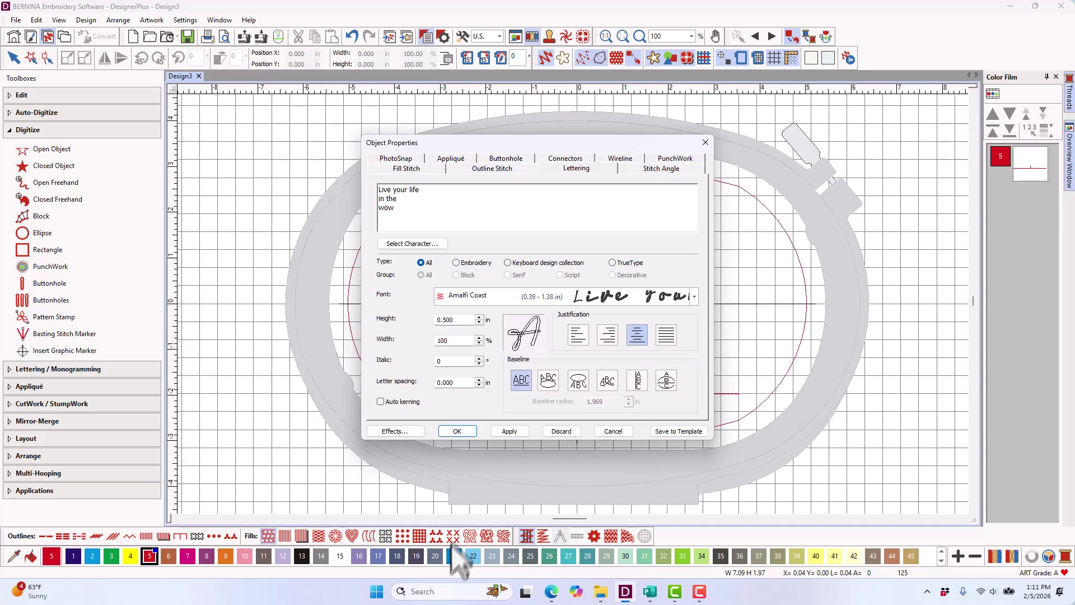
{"action": "key", "text": "Return"}
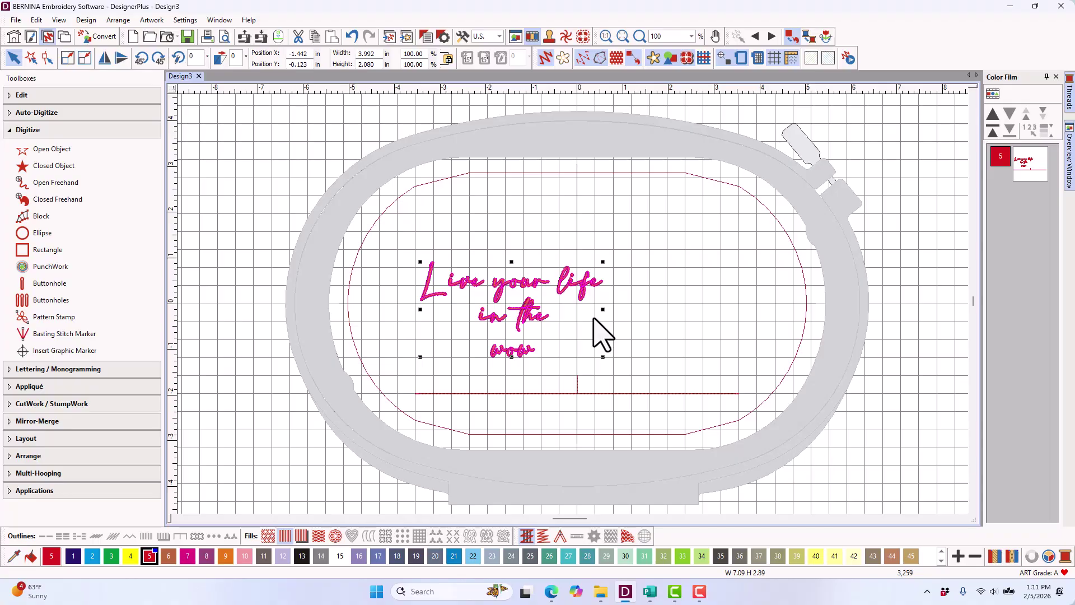
- Recolor the lettering with color 21 and set its horizontal position to 0
{"action": "left_click", "coordinate": [453, 556]}
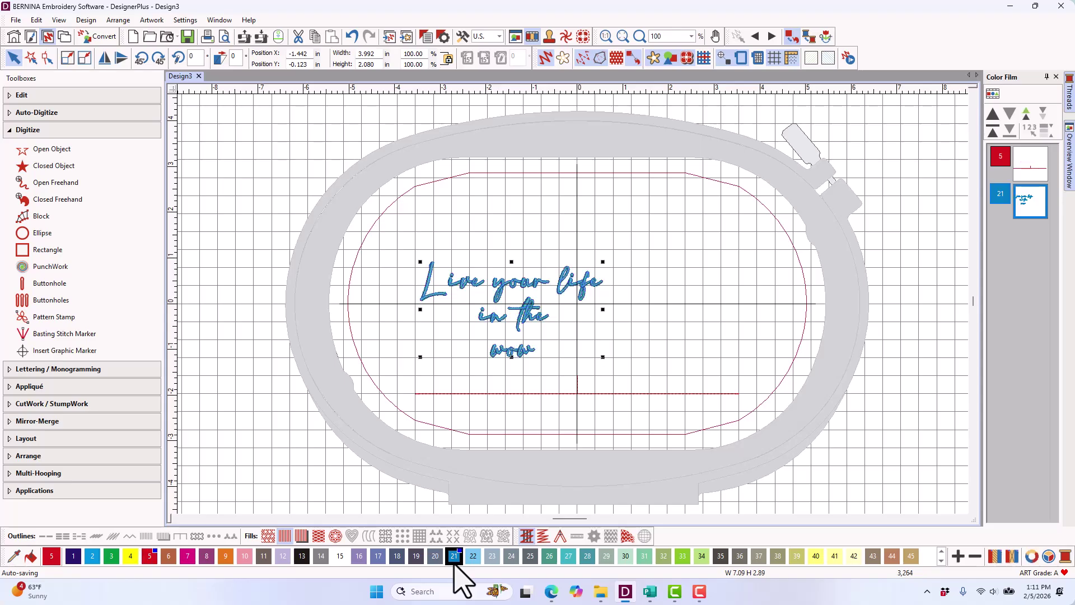
{"action": "double_click", "coordinate": [305, 53]}
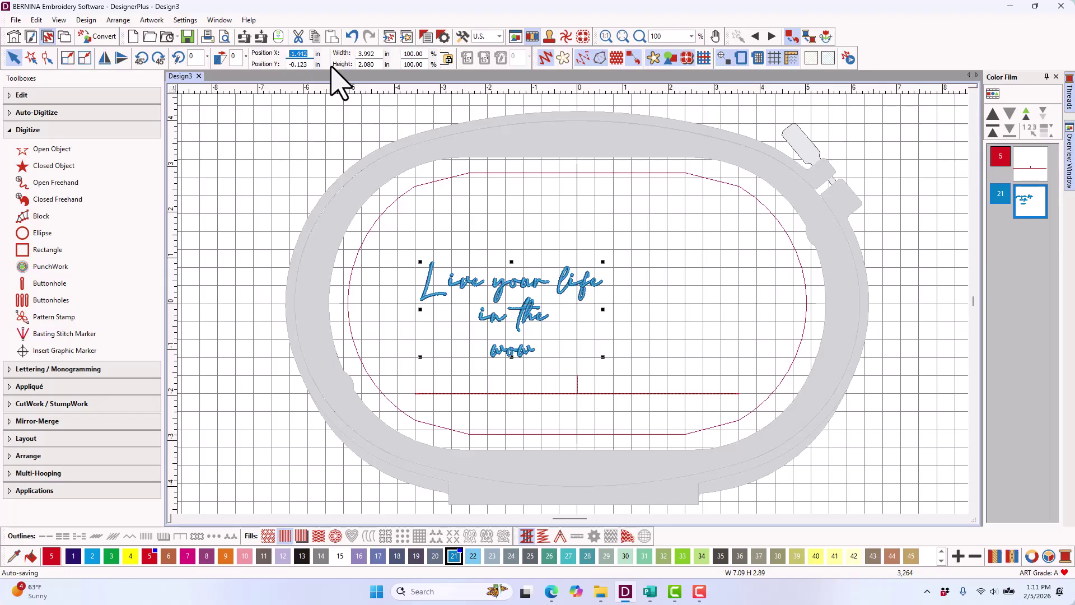
{"action": "key", "text": "Return"}
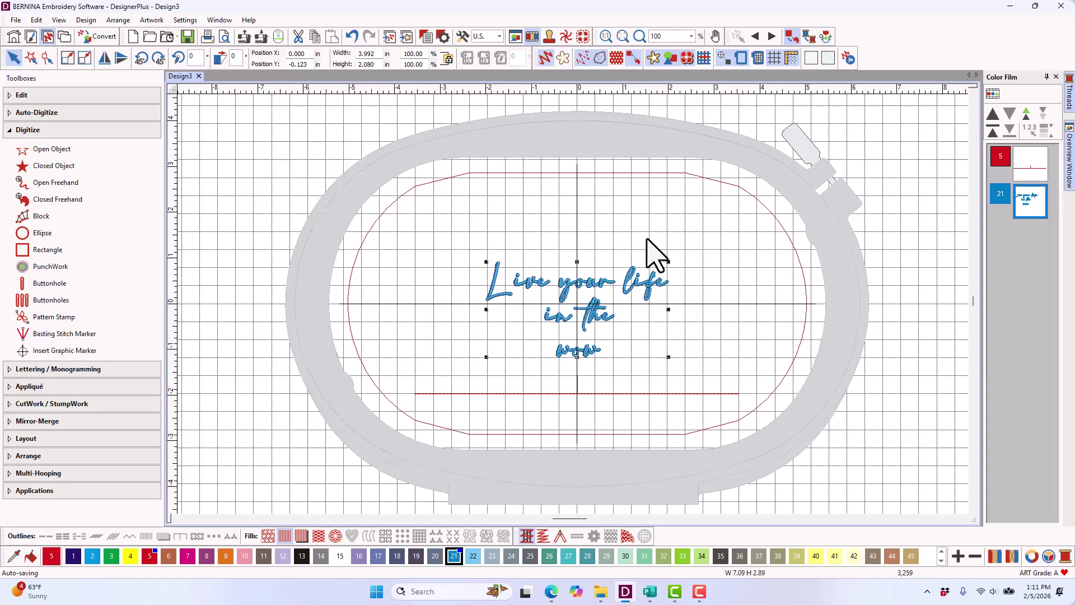
- Move the lettering up to a vertical position of about 1.32 in and set its horizontal position to 0
{"action": "left_click_drag", "start_coordinate": [647, 239], "coordinate": [648, 240]}
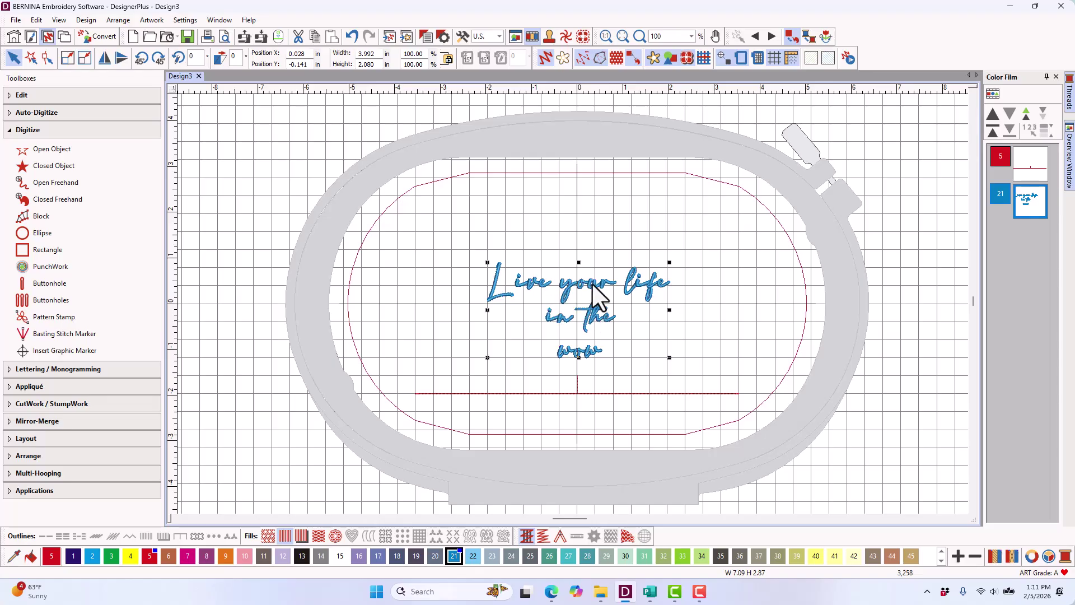
{"action": "left_click_drag", "start_coordinate": [593, 284], "coordinate": [582, 225]}
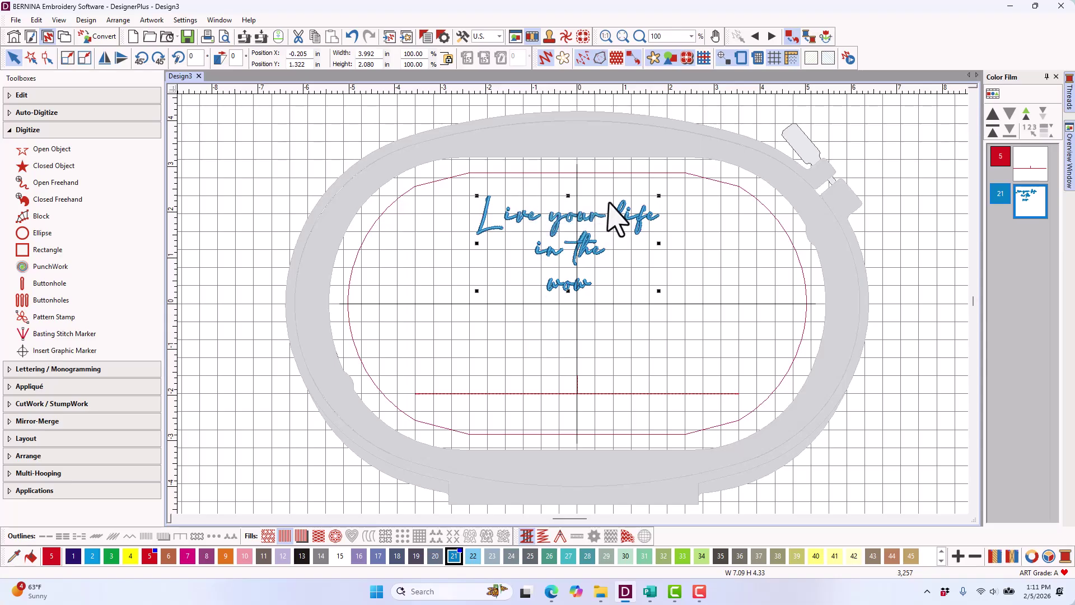
{"action": "left_click", "coordinate": [300, 53]}
{"action": "key", "text": "Return"}
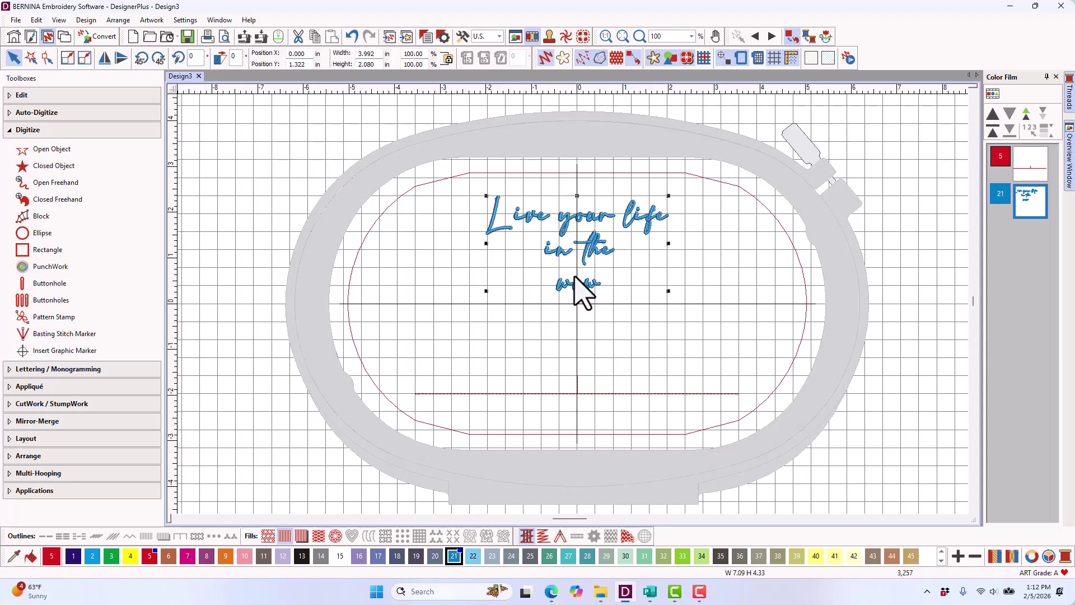
- Increase the line spacing of the lettering with the Reshape tool so its last line sits just below the horizontal center line
{"action": "left_click", "coordinate": [47, 57]}
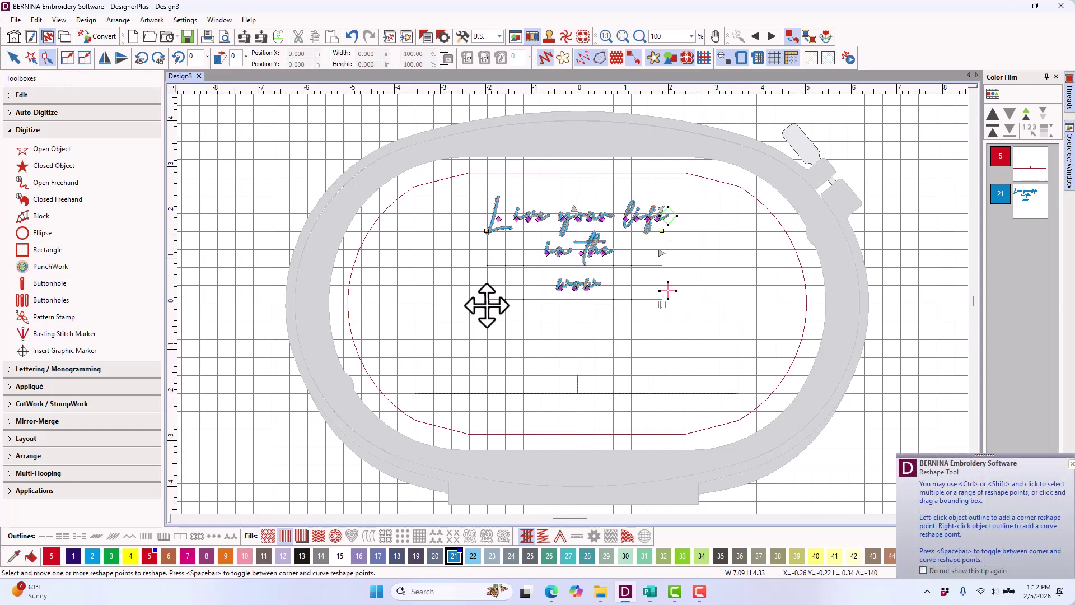
{"action": "left_click_drag", "start_coordinate": [487, 304], "coordinate": [485, 333]}
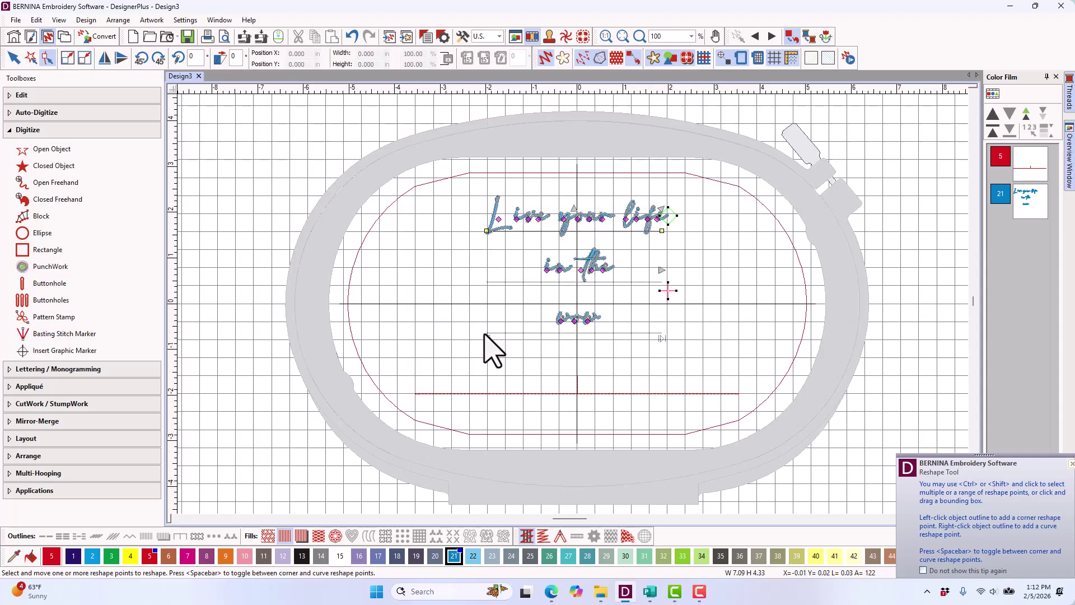
{"action": "key", "text": "Escape"}
{"action": "key", "text": "Escape"}
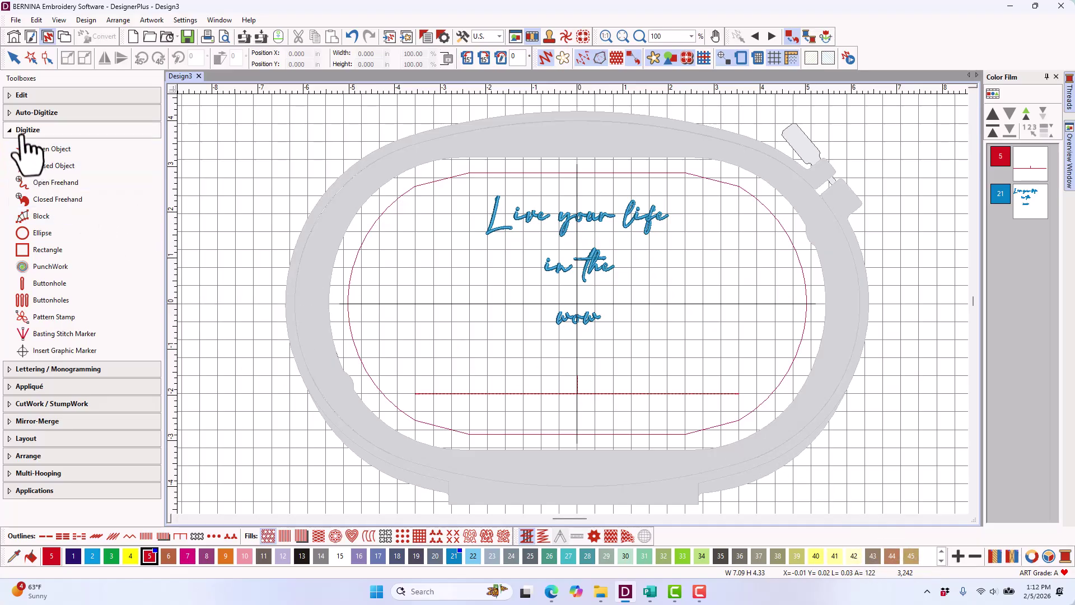
- Draw a single-outline rectangle in color 33 around the lettering, about 5.6 in wide and 4.4 in high
{"action": "left_click", "coordinate": [44, 252]}
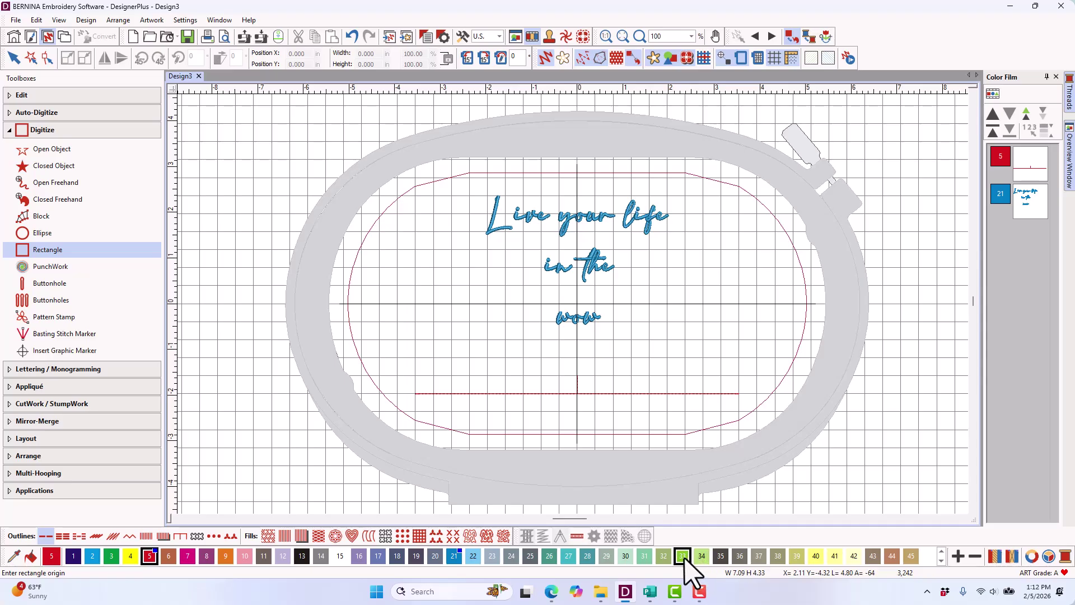
{"action": "left_click", "coordinate": [682, 556]}
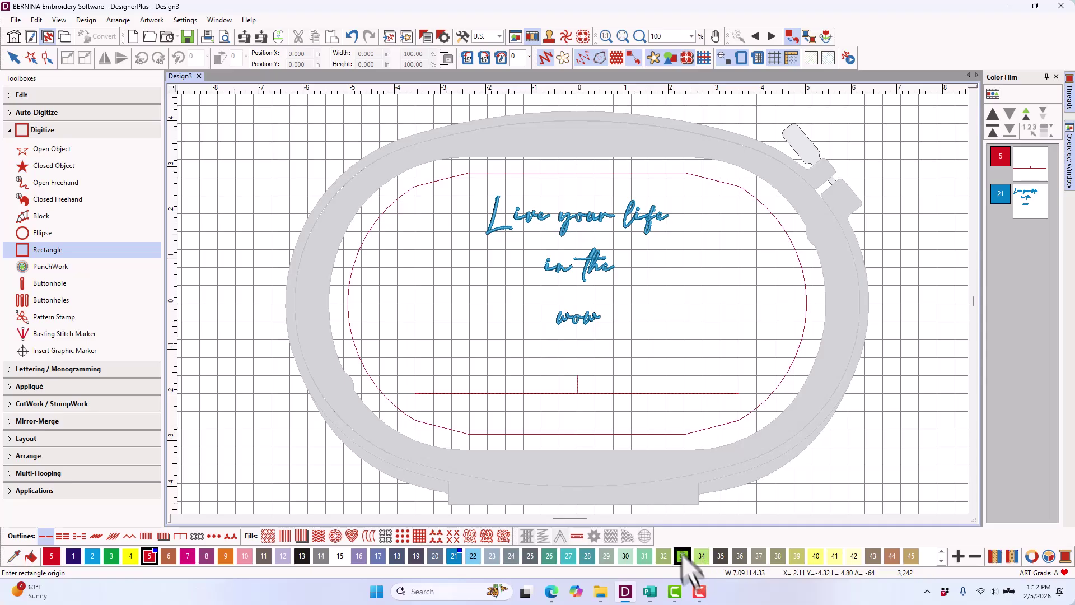
{"action": "left_click", "coordinate": [452, 188]}
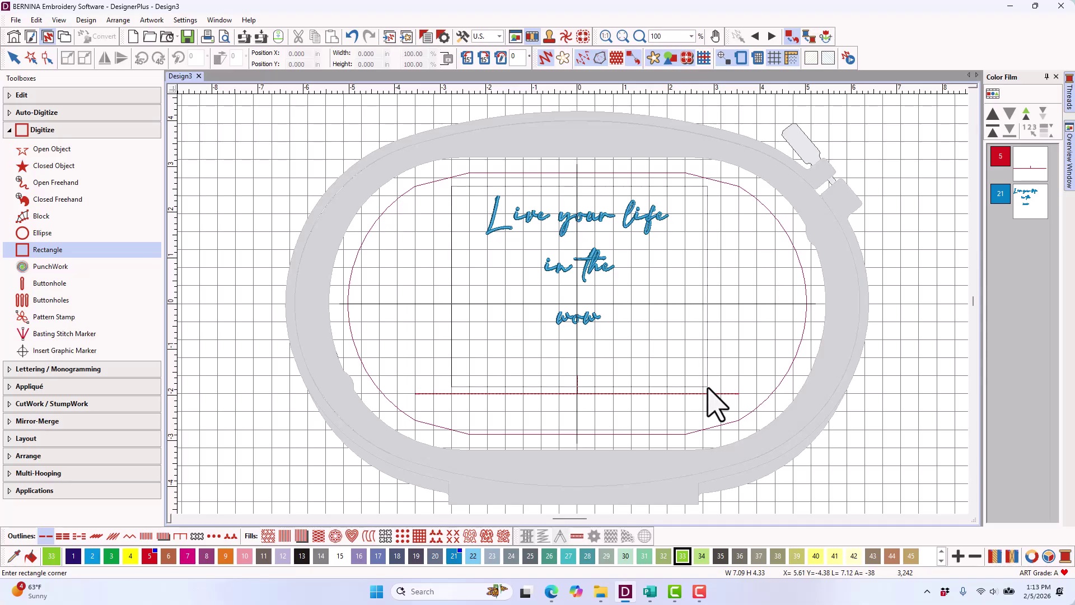
{"action": "left_click", "coordinate": [708, 387]}
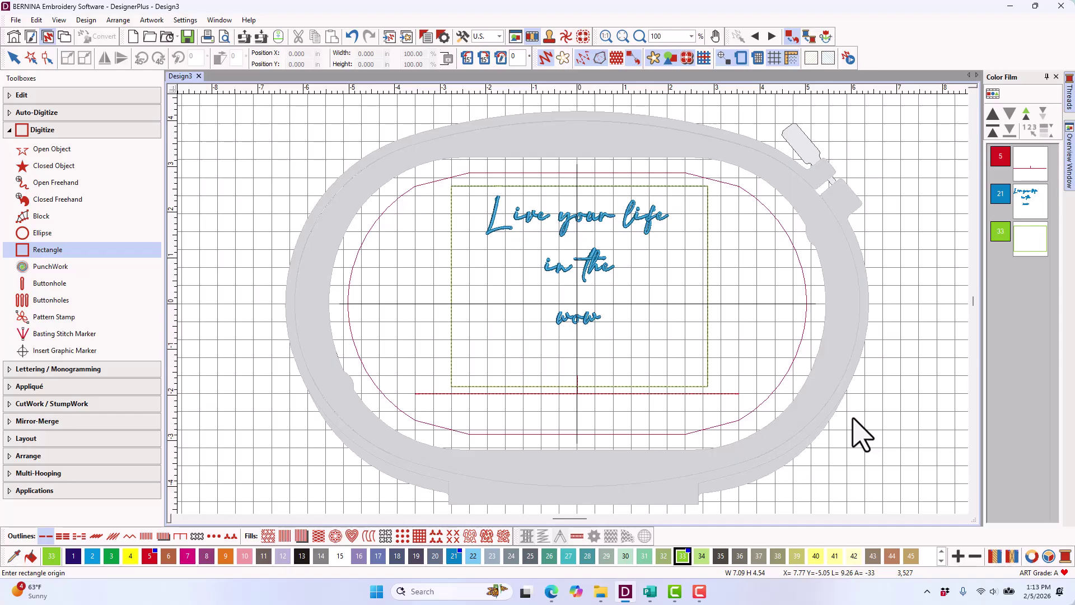
{"action": "key", "text": "Escape"}
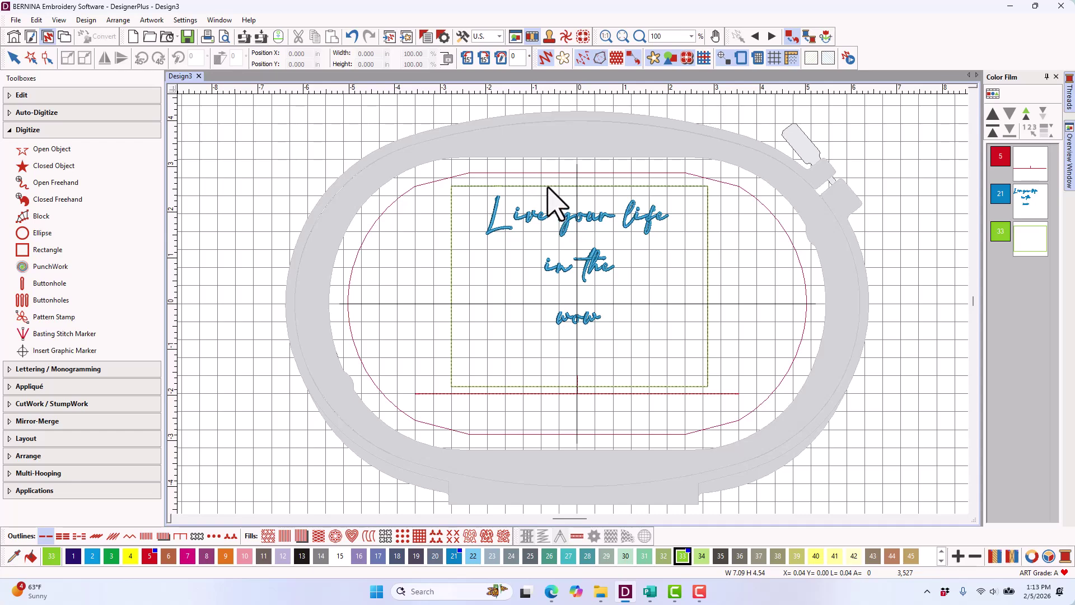
- Set the single stitch length of the rectangle outline to 5.00 mm
{"action": "double_click", "coordinate": [548, 187]}
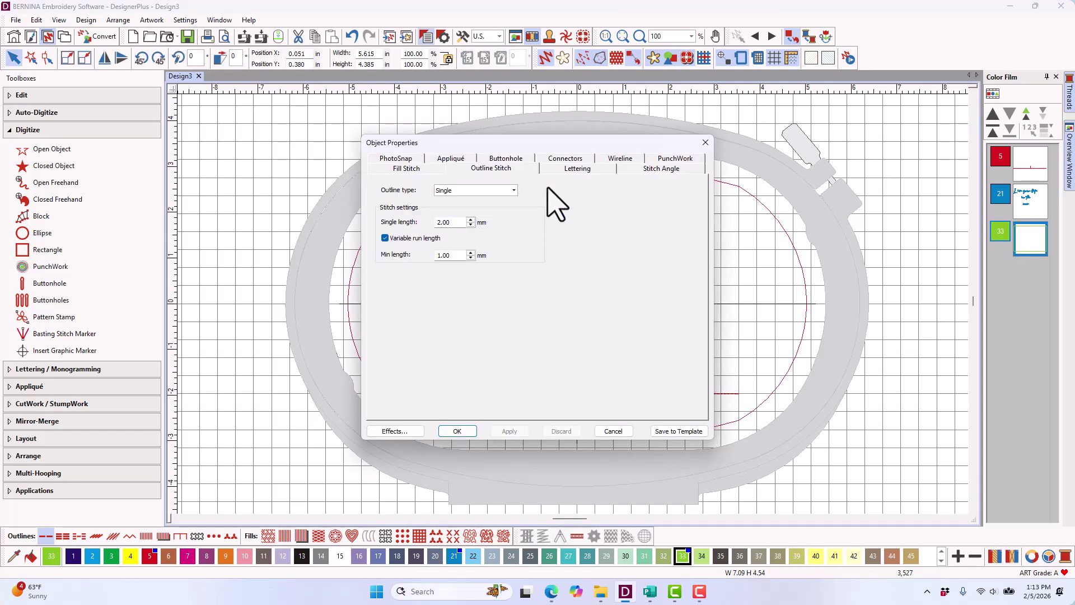
{"action": "double_click", "coordinate": [448, 223]}
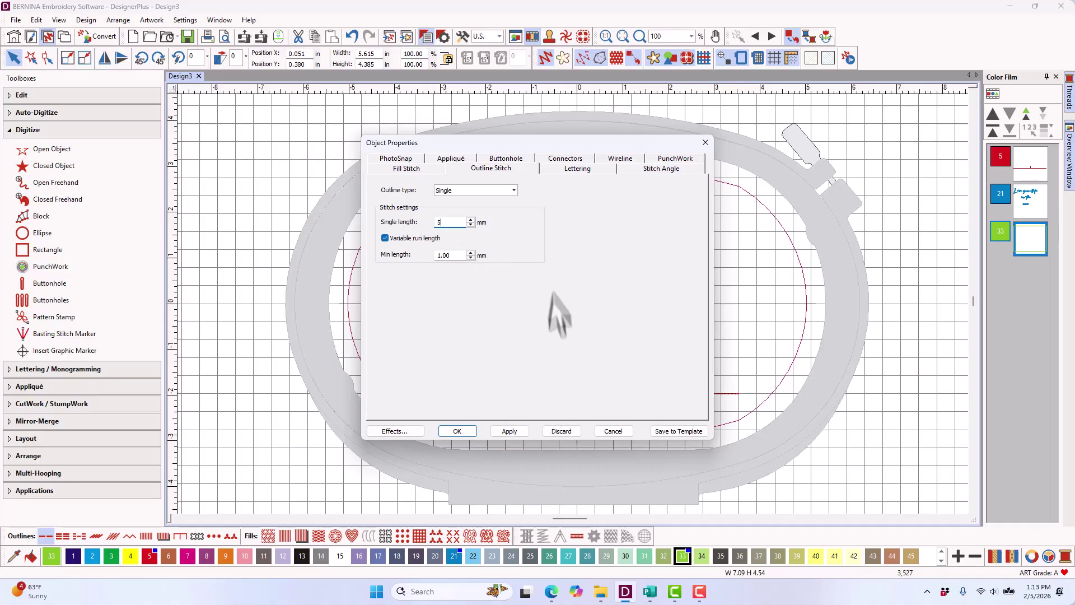
{"action": "left_click", "coordinate": [511, 432]}
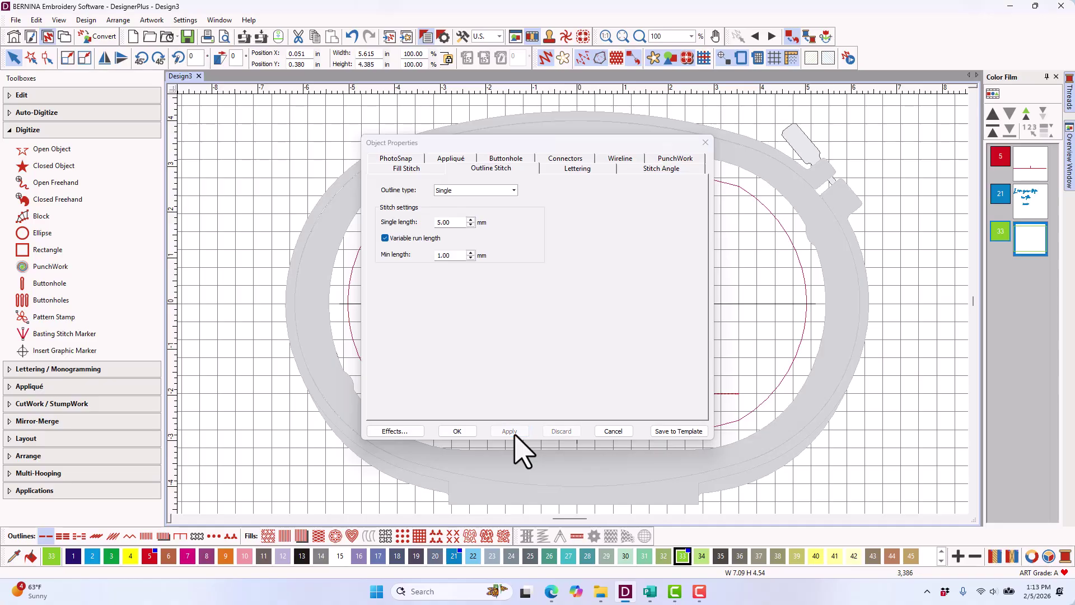
- Set the rectangle's connectors to Never tie-off after the object and Never tie-in before the object
{"action": "left_click", "coordinate": [562, 159]}
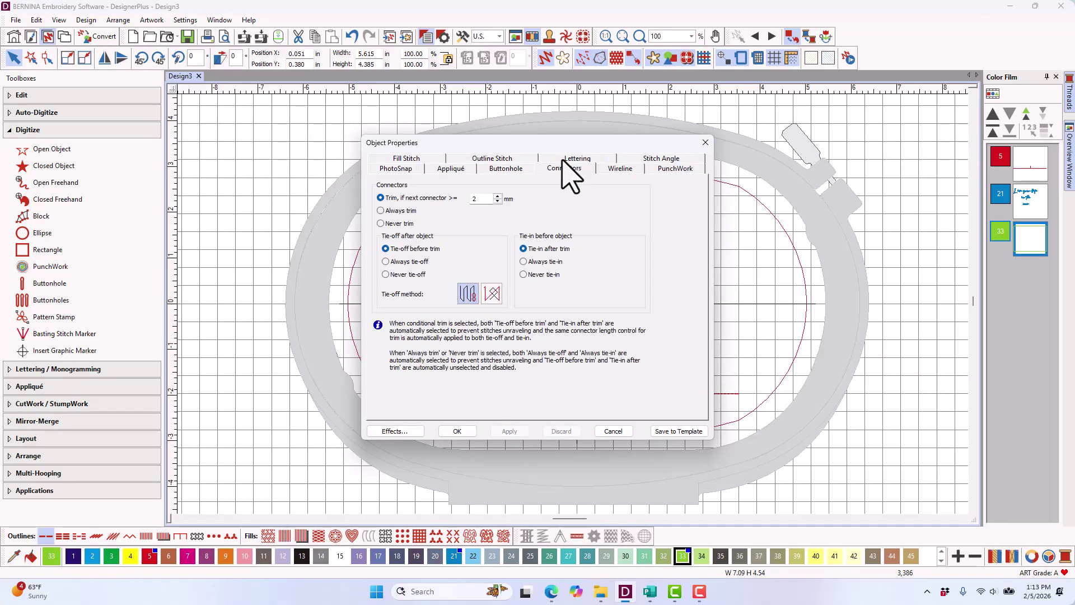
{"action": "left_click", "coordinate": [388, 275]}
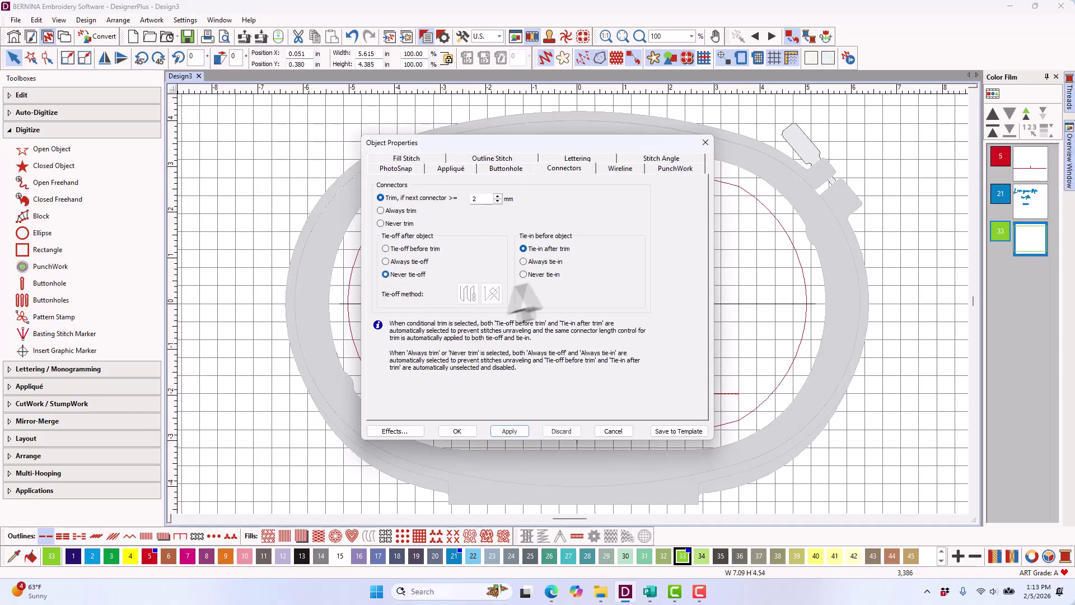
{"action": "left_click", "coordinate": [524, 275]}
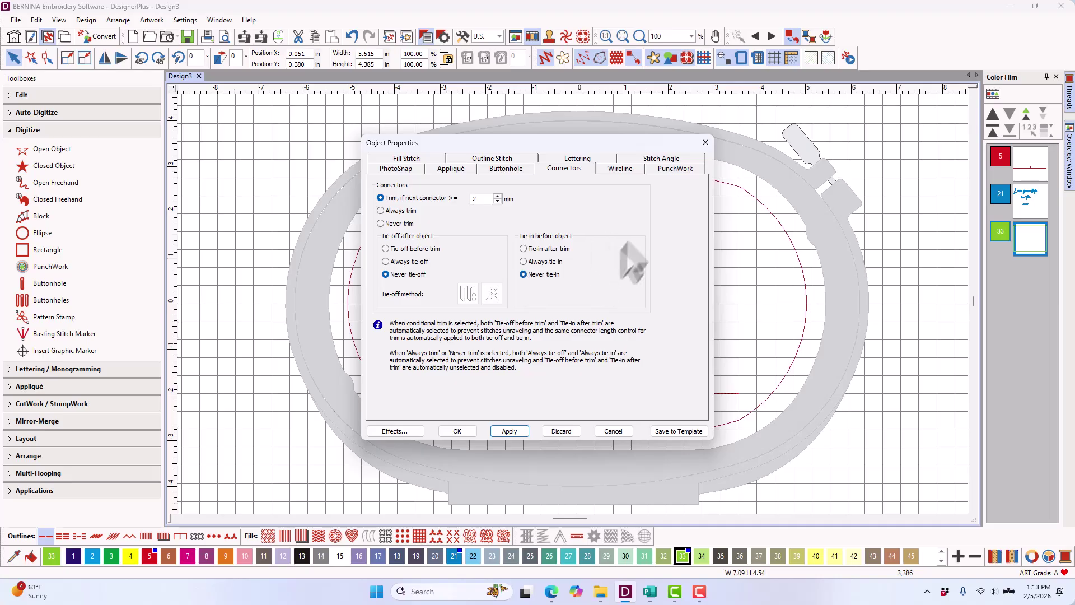
{"action": "left_click", "coordinate": [456, 431]}
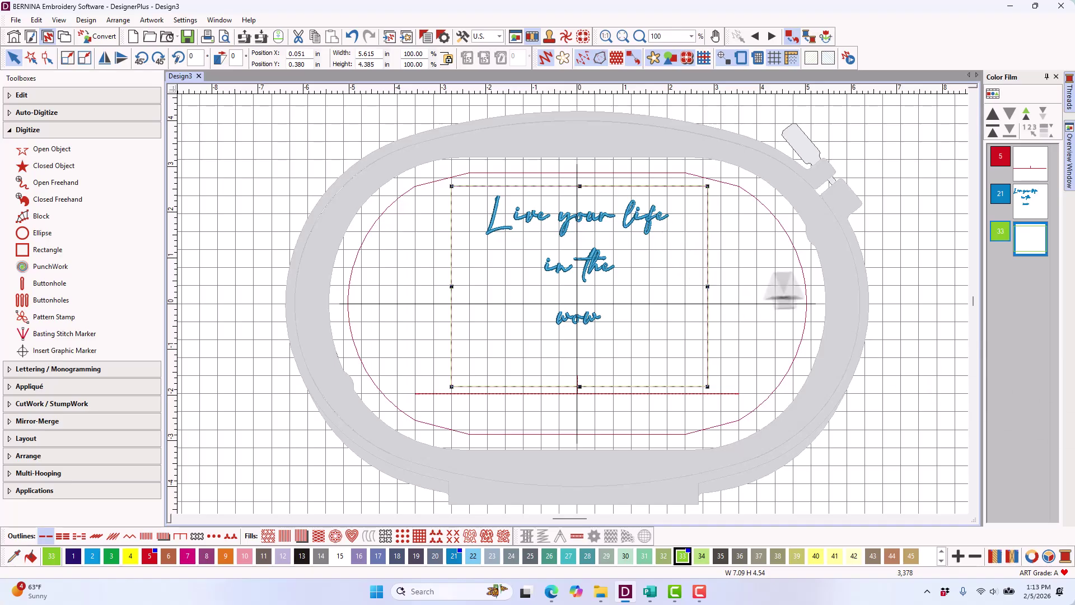
- Break the three-line lettering apart into separate line objects
{"action": "left_click", "coordinate": [649, 233]}
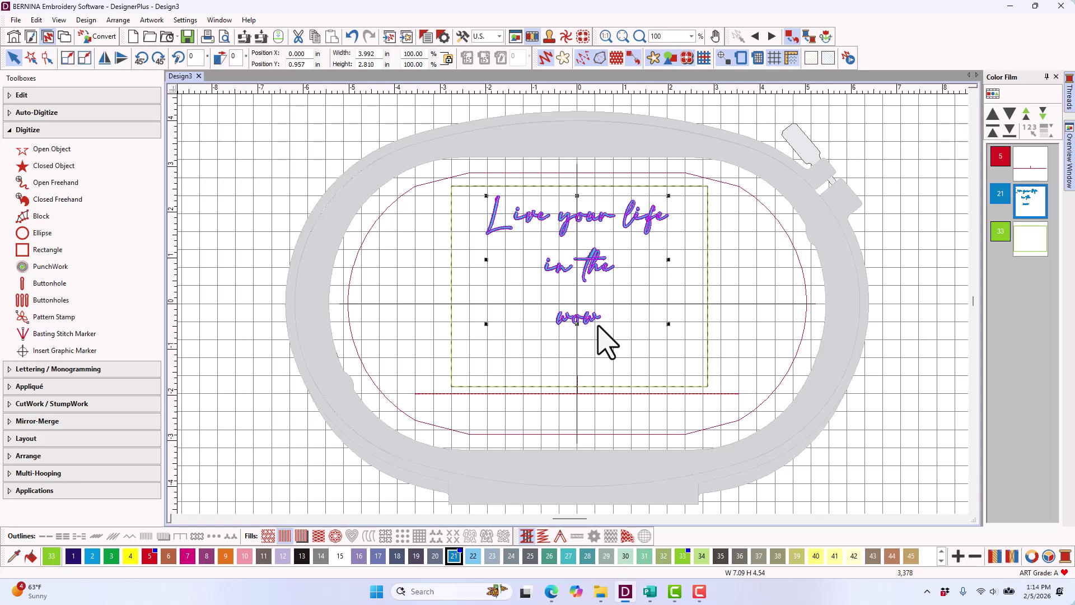
{"action": "left_click", "coordinate": [23, 97]}
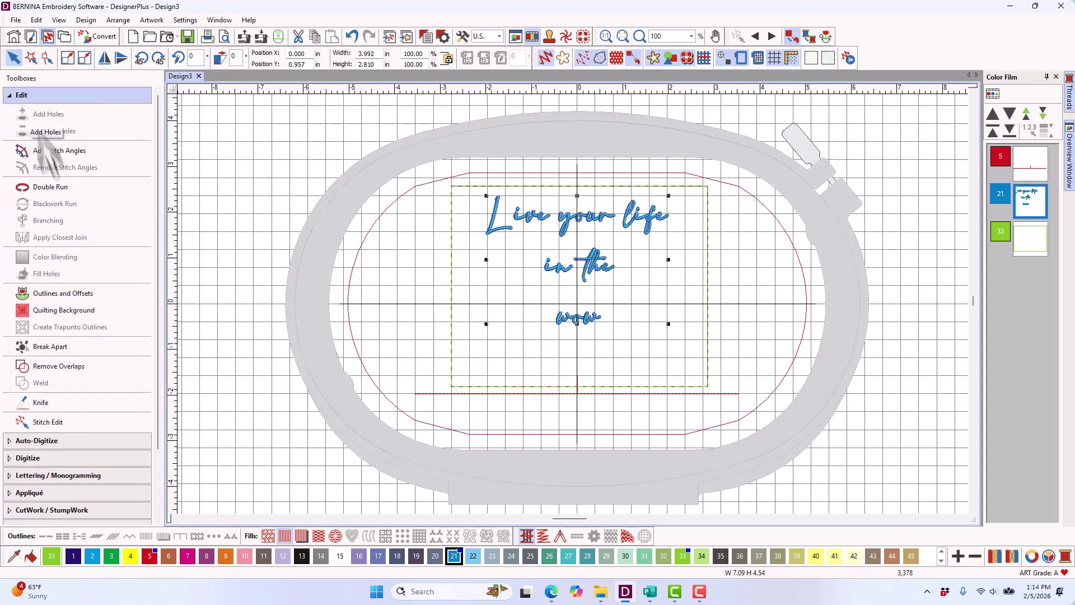
{"action": "left_click", "coordinate": [51, 349]}
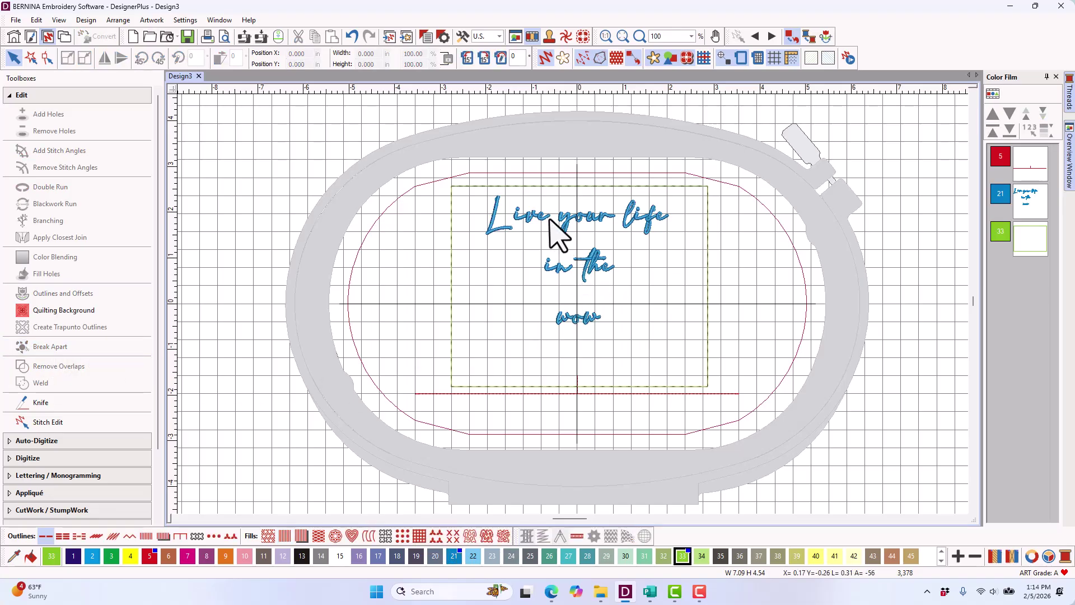
- Reshape the baseline of the "in the" line so the words slope upward from start to end
{"action": "left_click", "coordinate": [593, 275]}
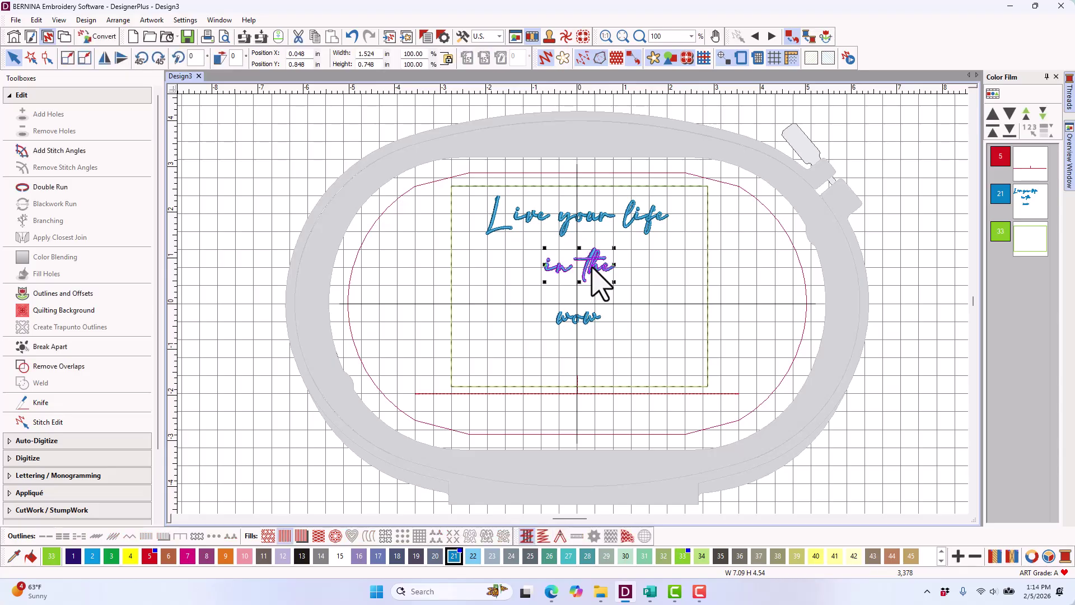
{"action": "left_click", "coordinate": [47, 57]}
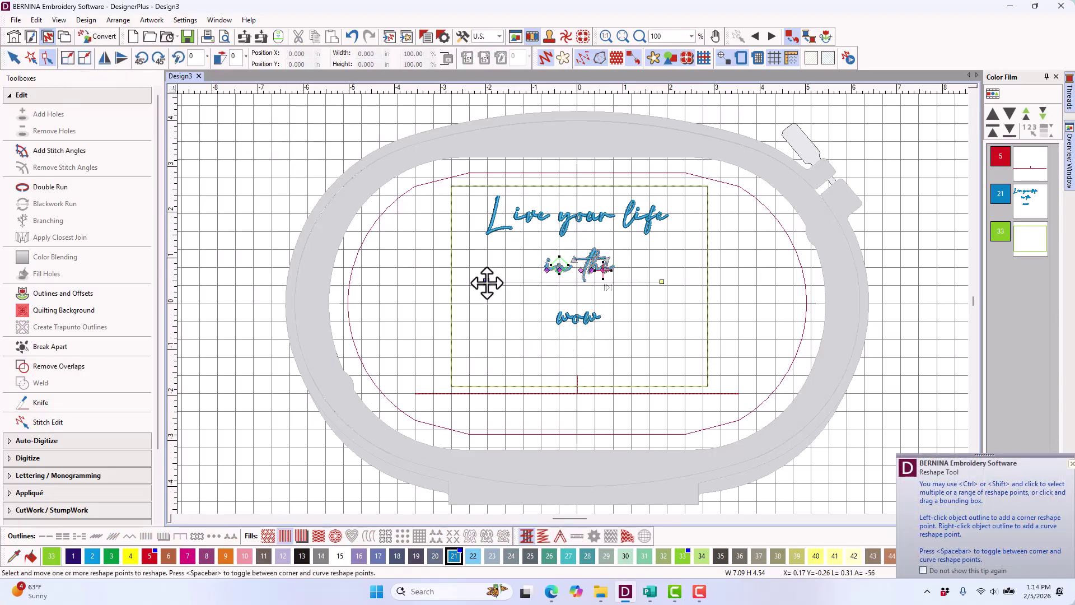
{"action": "left_click_drag", "start_coordinate": [487, 281], "coordinate": [492, 304]}
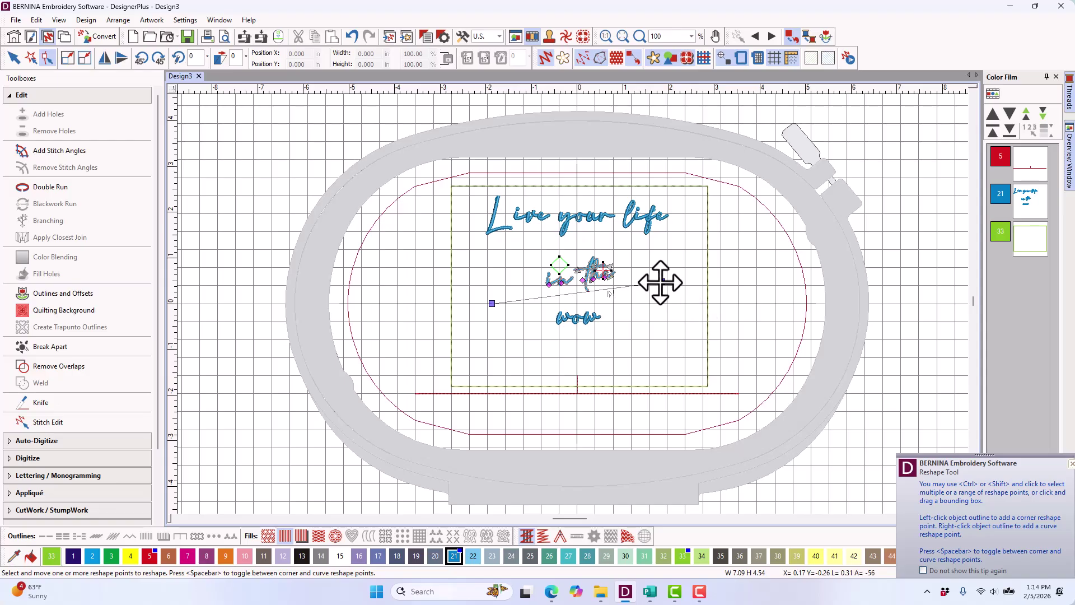
{"action": "left_click_drag", "start_coordinate": [661, 282], "coordinate": [661, 249]}
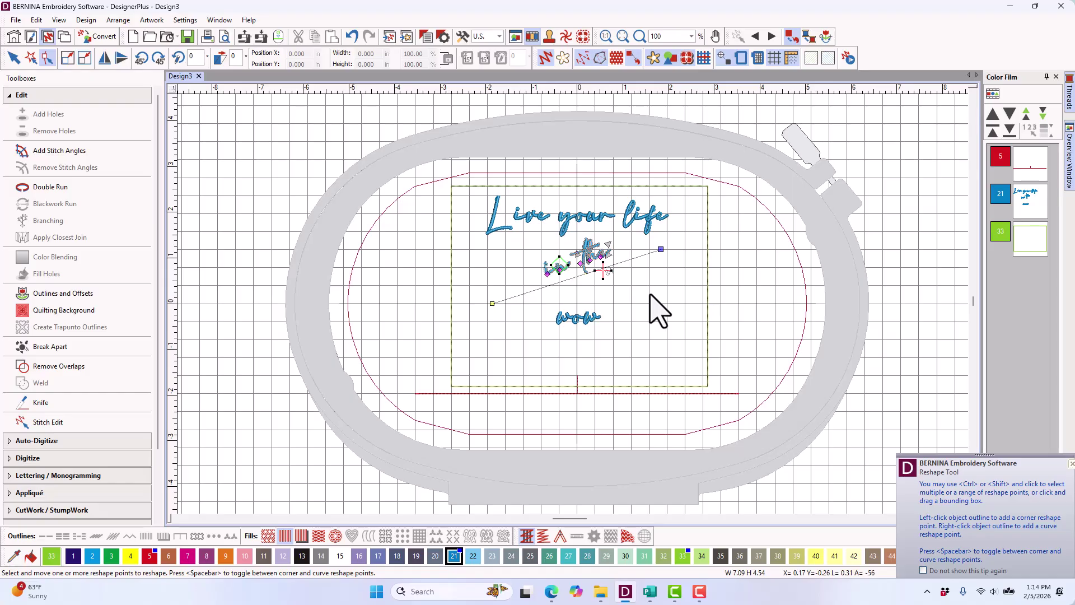
{"action": "key", "text": "Escape"}
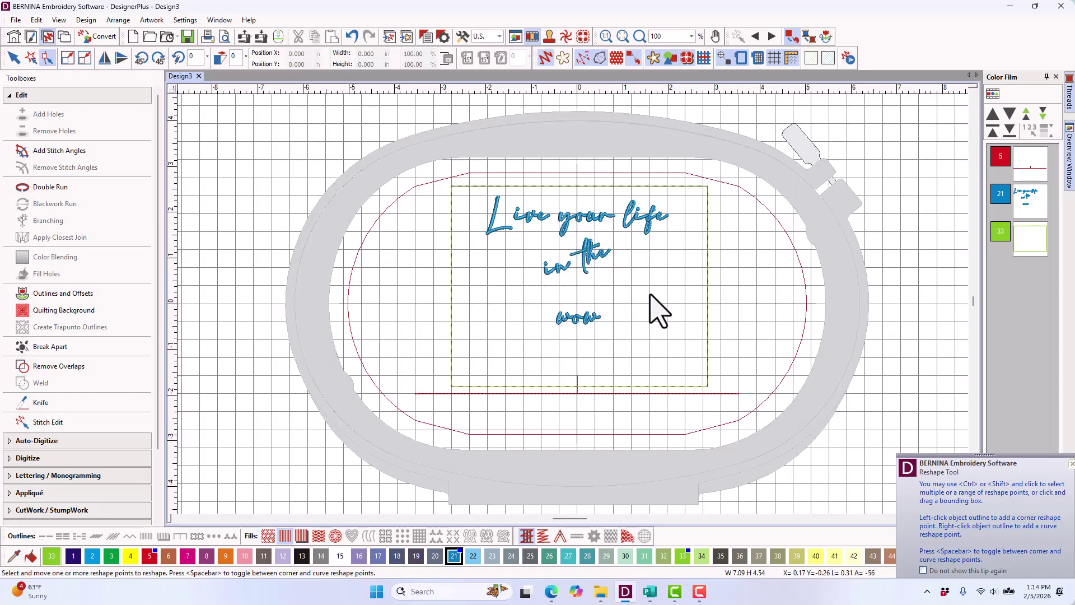
{"action": "key", "text": "Escape"}
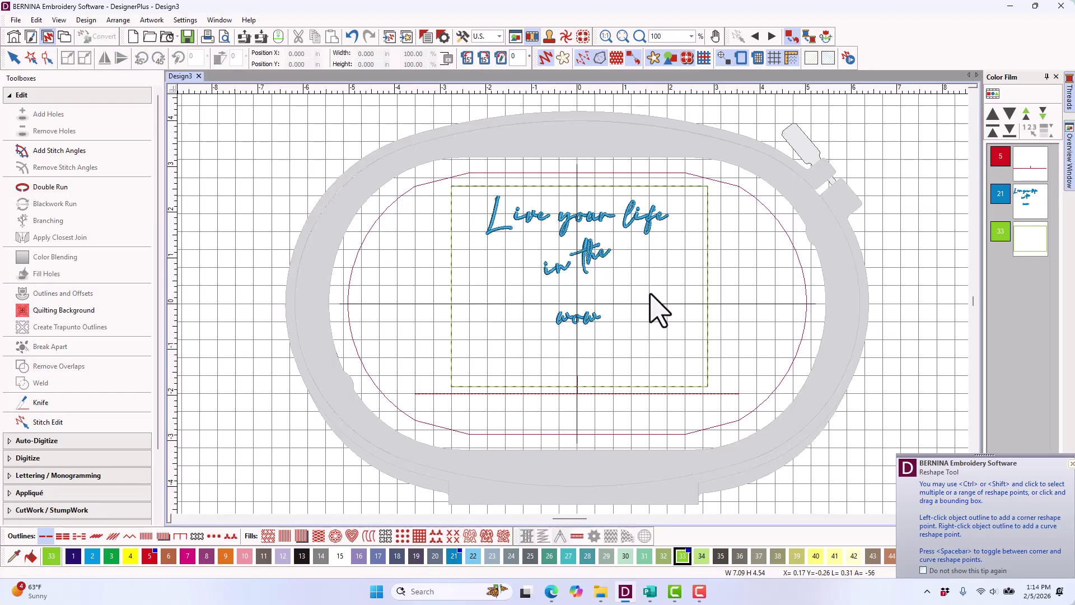
- Change the last lettering line to read "WOW" in capitals with the Cooper Black font
{"action": "double_click", "coordinate": [574, 323]}
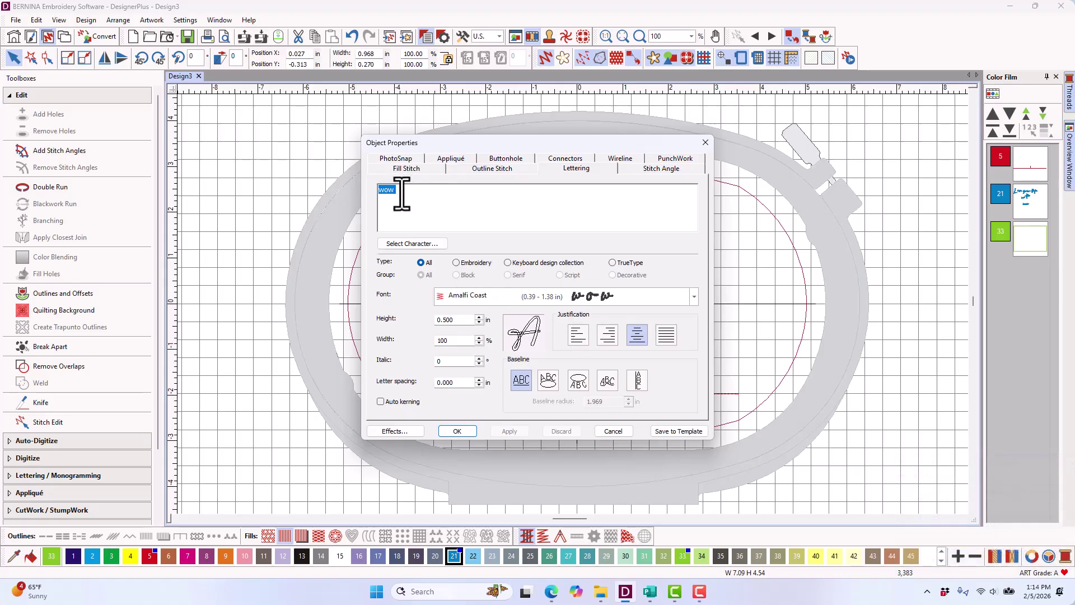
{"action": "type", "text": "WOW"}
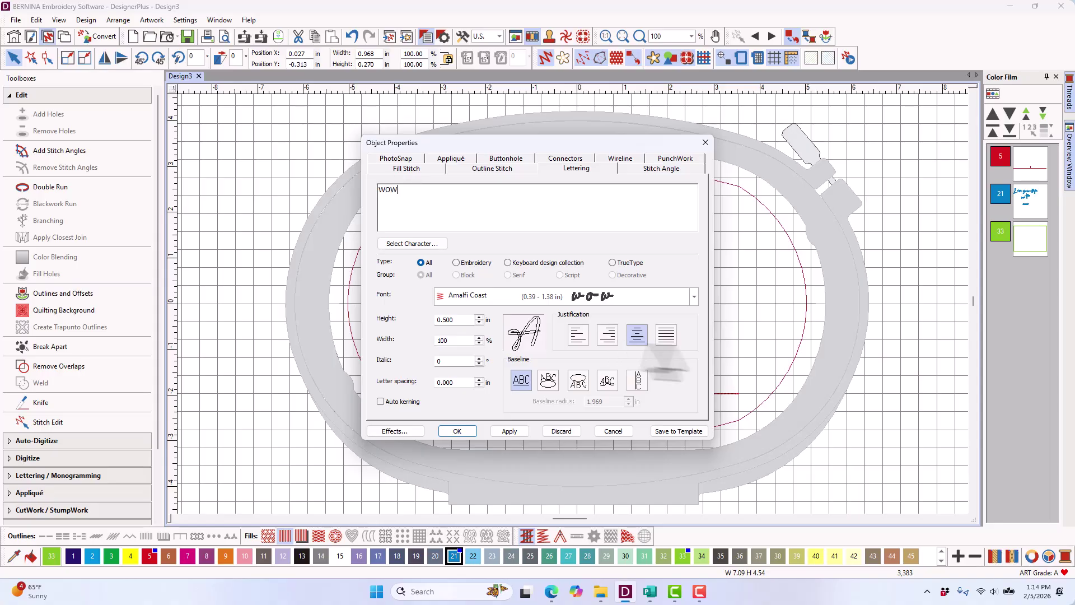
{"action": "left_click", "coordinate": [694, 296]}
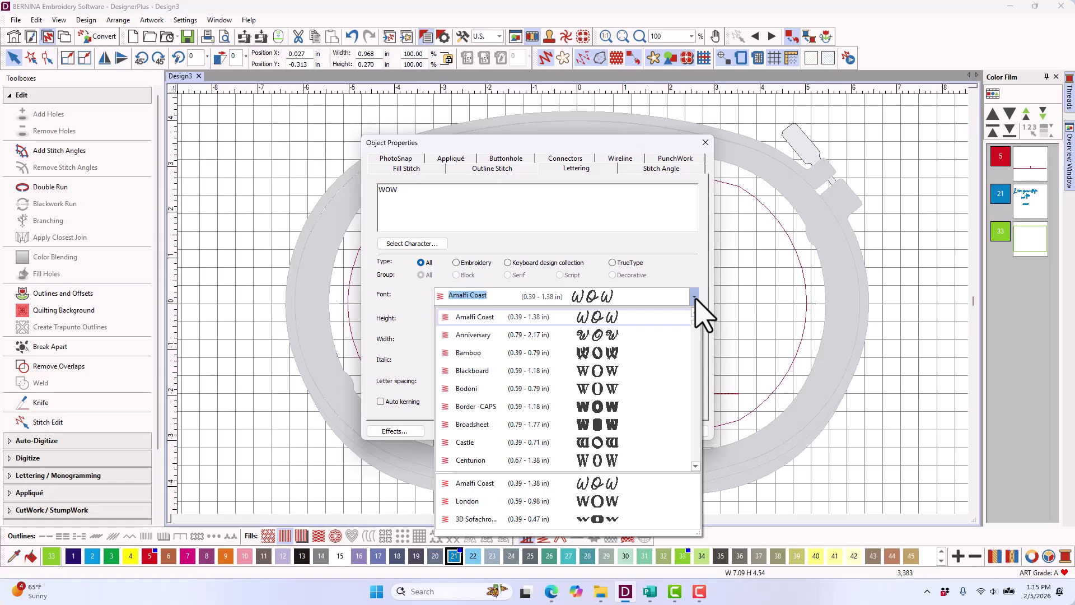
{"action": "type", "text": "Cooper Black"}
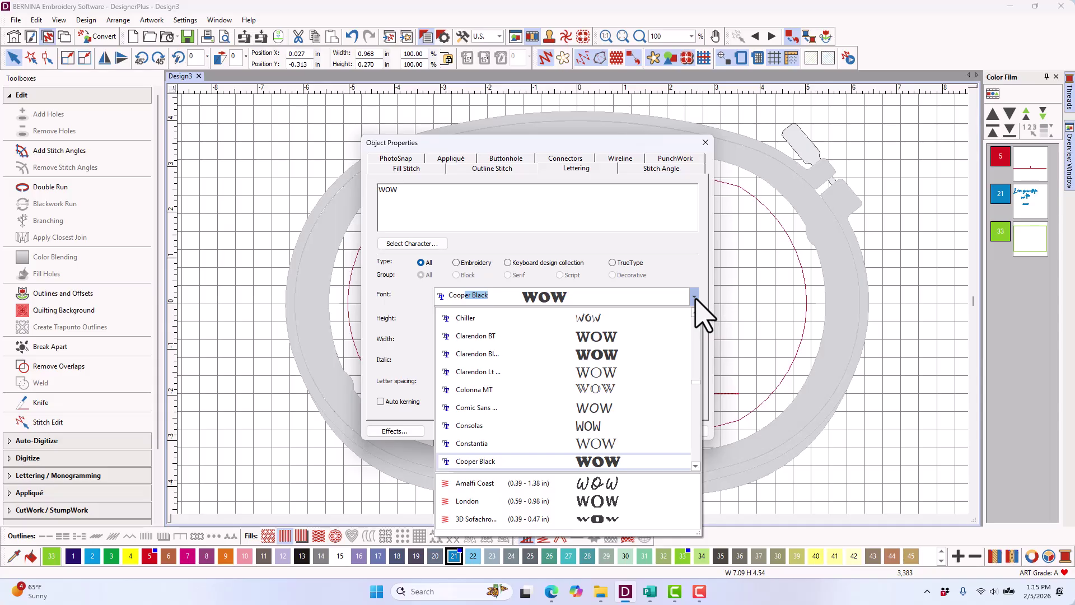
{"action": "left_click", "coordinate": [528, 463]}
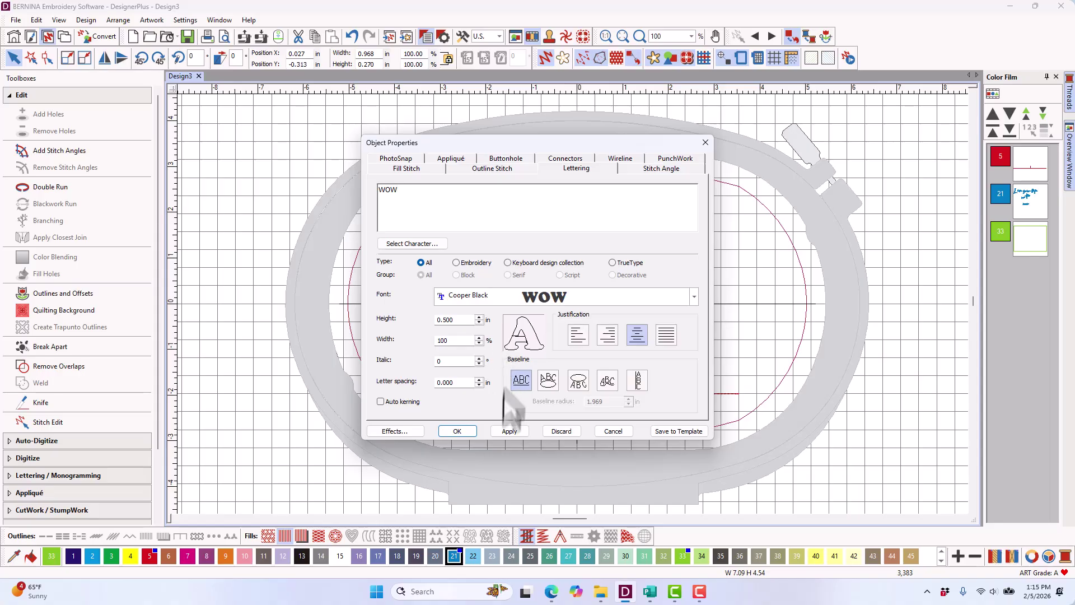
{"action": "left_click", "coordinate": [459, 431]}
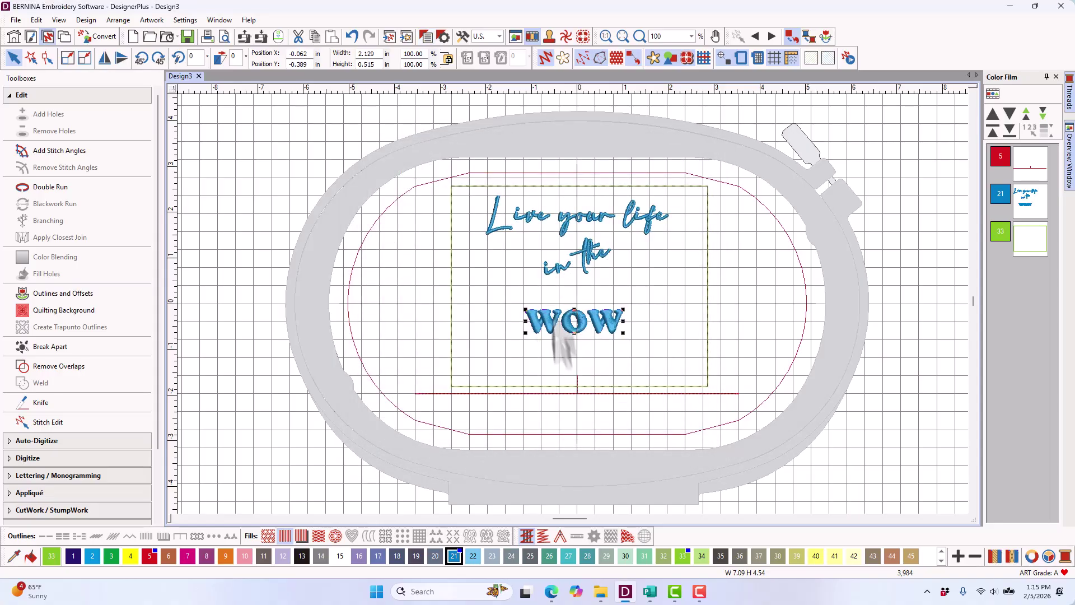
- Stretch the WOW lettering upward to about 0.773 in high, keeping its width
{"action": "scroll", "coordinate": [574, 330], "scroll_direction": "up", "scroll_amount": 3}
{"action": "scroll", "coordinate": [579, 322], "scroll_direction": "up", "scroll_amount": 2}
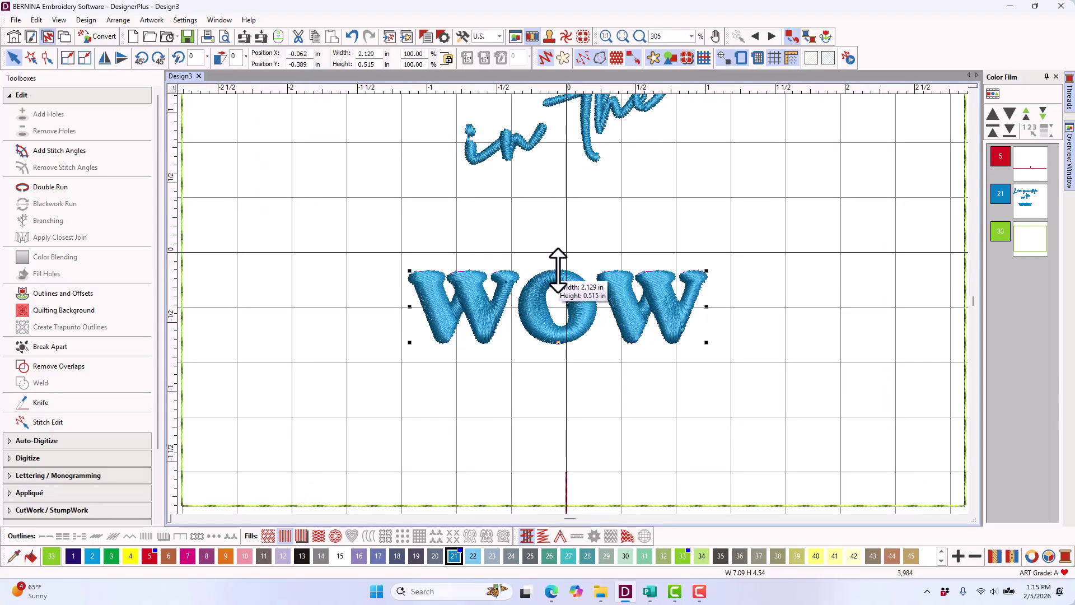
{"action": "left_click_drag", "start_coordinate": [559, 271], "coordinate": [560, 235]}
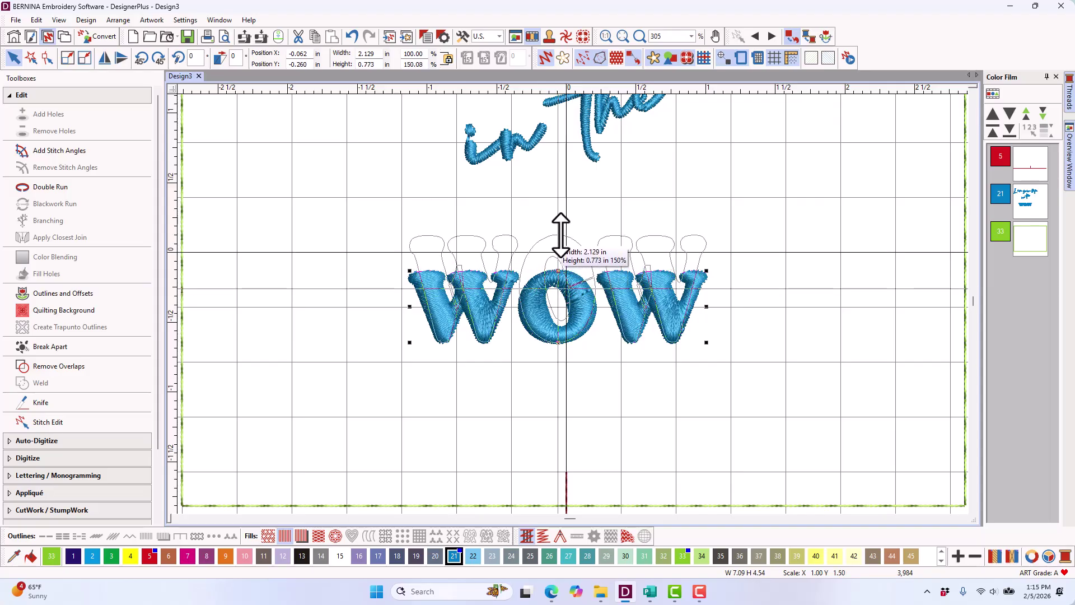
{"action": "left_click_drag", "start_coordinate": [560, 235], "coordinate": [560, 235]}
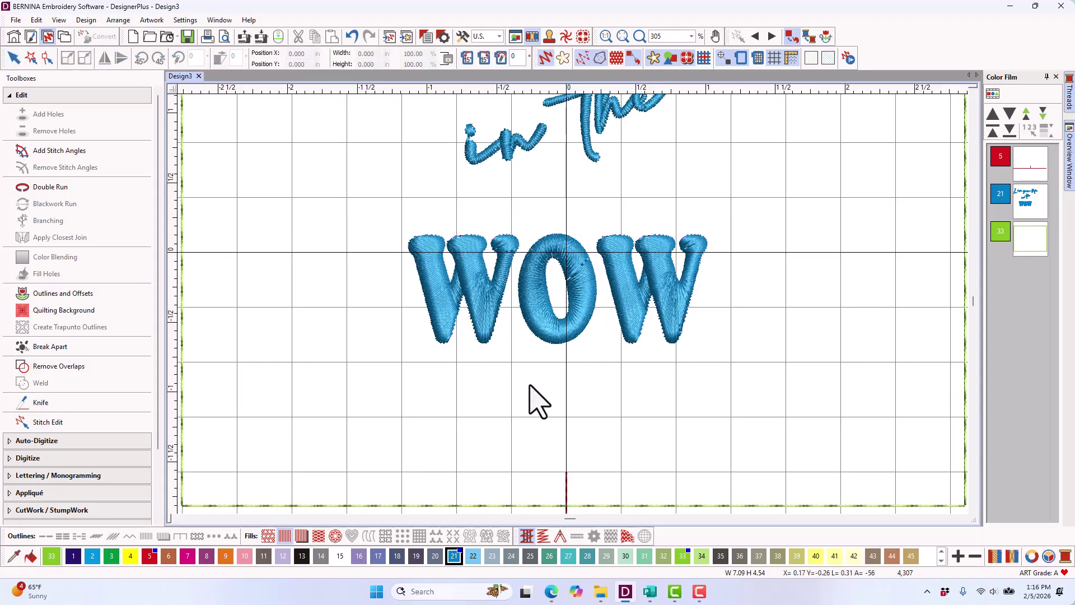
- Switch the measurement system to Metric and measure across the first W of the WOW lettering
{"action": "key", "text": "m"}
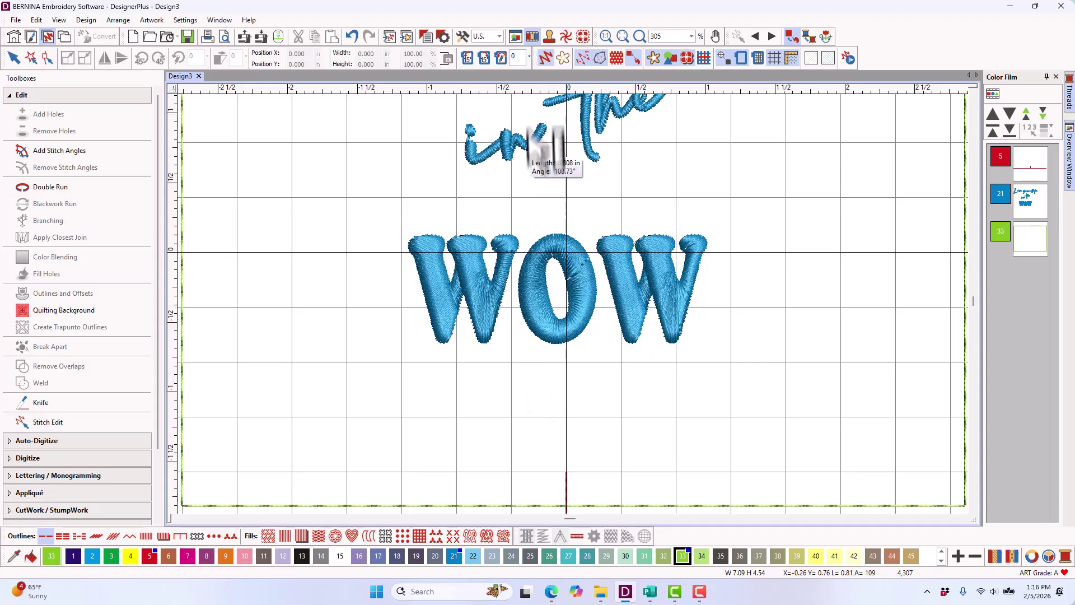
{"action": "left_click", "coordinate": [499, 36]}
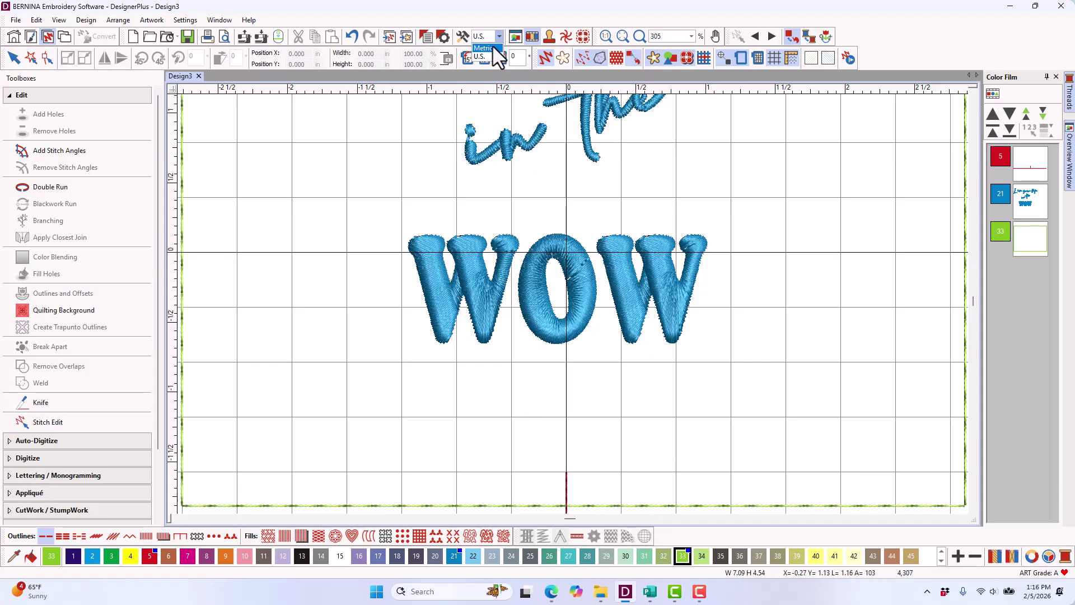
{"action": "left_click", "coordinate": [493, 48]}
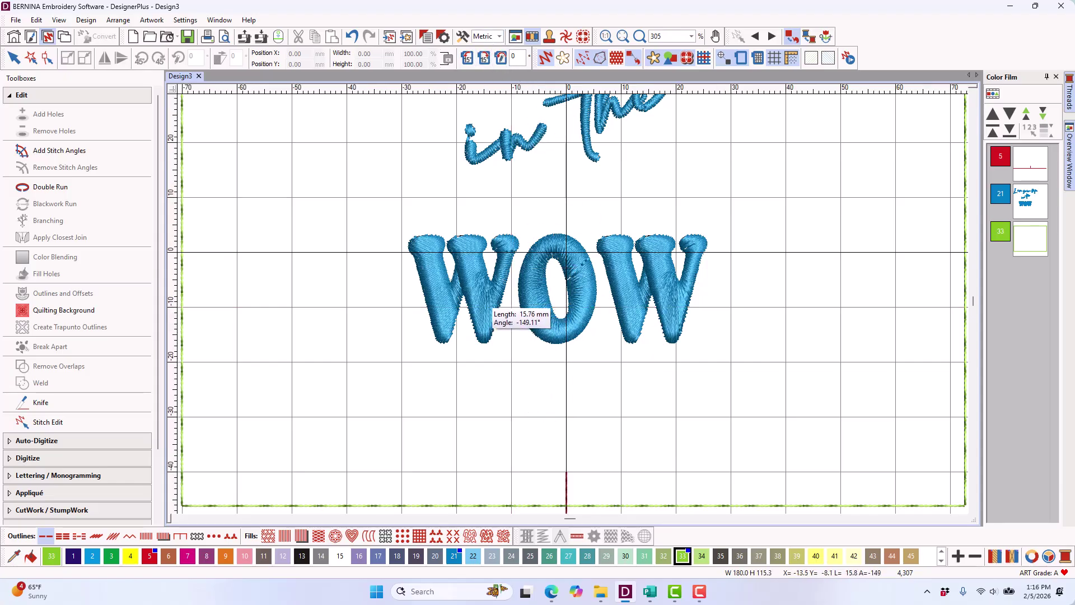
{"action": "scroll", "coordinate": [491, 311], "scroll_direction": "up", "scroll_amount": 2}
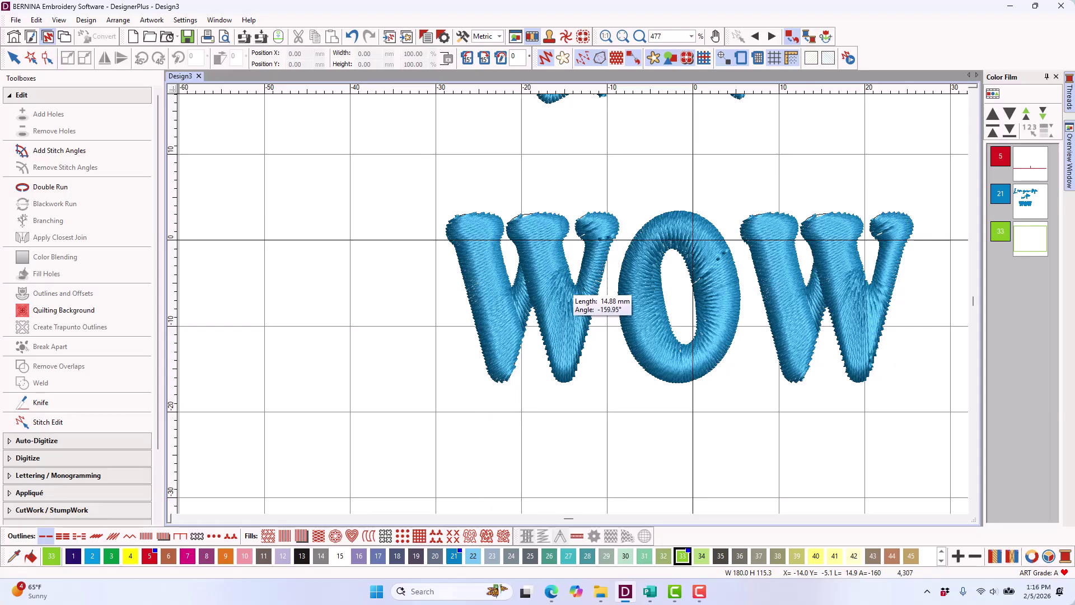
{"action": "left_click_drag", "start_coordinate": [573, 284], "coordinate": [562, 383]}
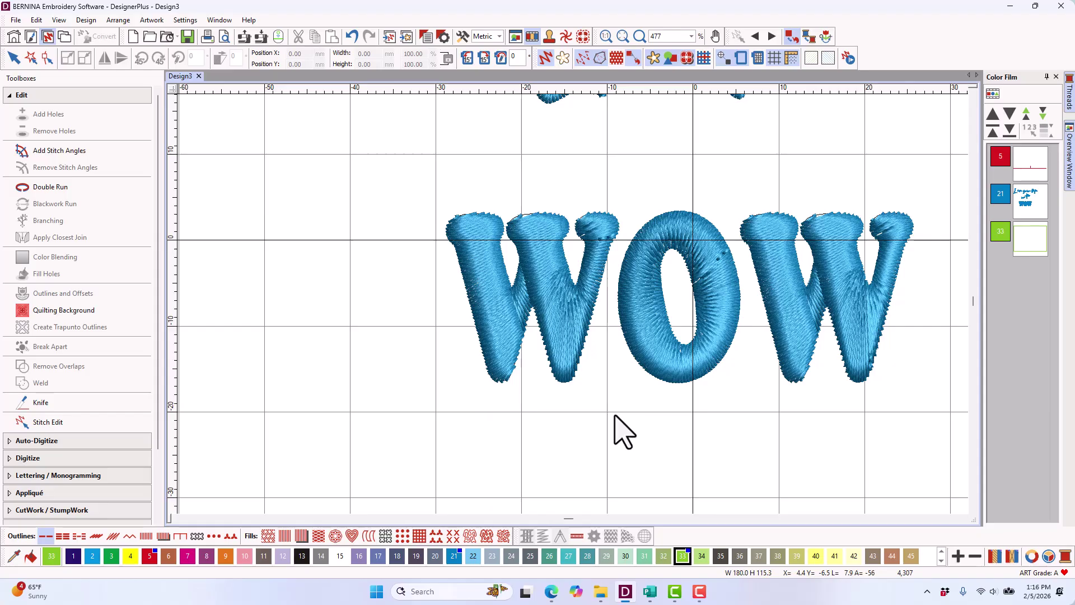
- Break the WOW lettering apart into individual letters
{"action": "left_click", "coordinate": [496, 369]}
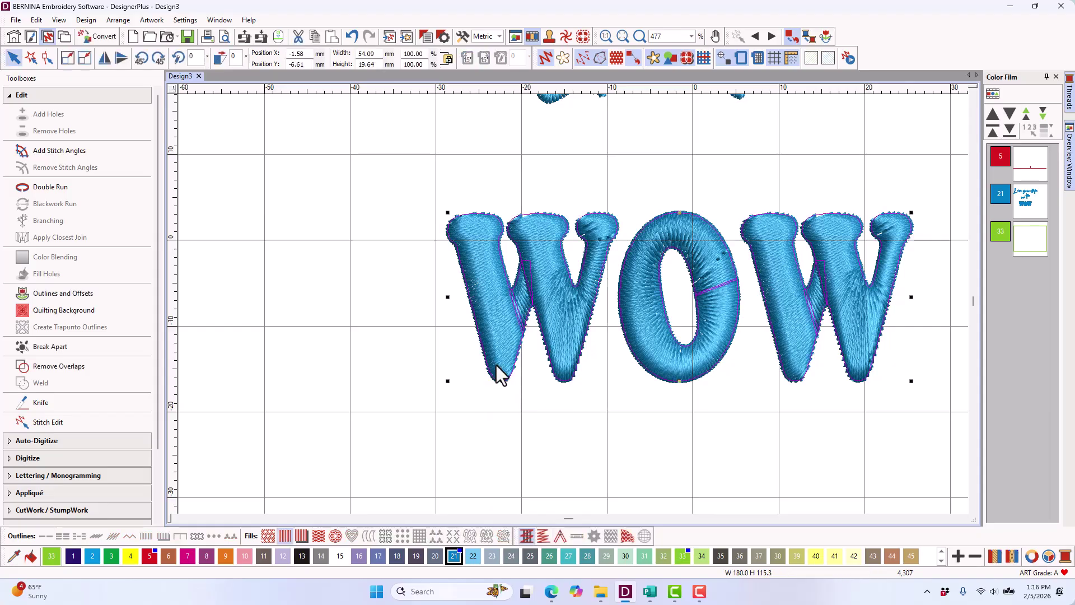
{"action": "left_click", "coordinate": [39, 348]}
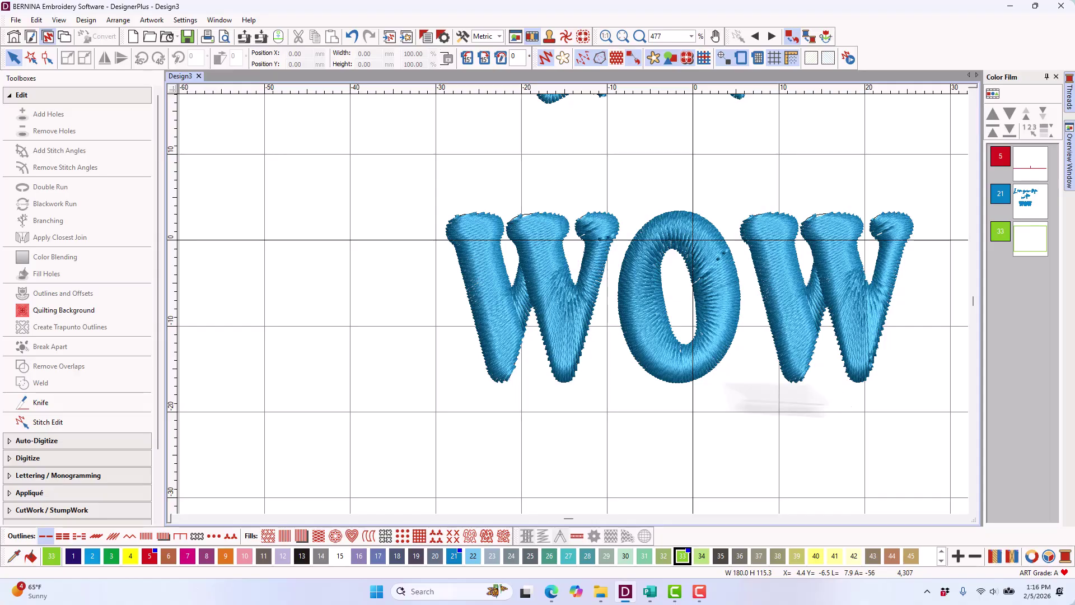
- Start a Knife line on the first W, from the notch between its first two strokes down along the first stroke's edge and out of the letter
{"action": "left_click", "coordinate": [506, 369]}
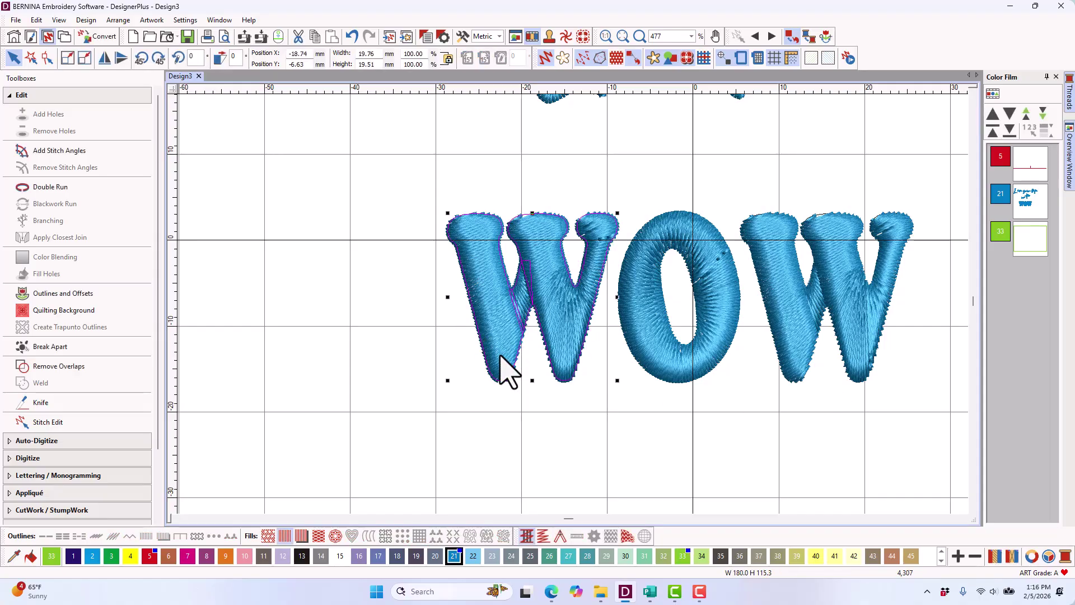
{"action": "left_click", "coordinate": [51, 405]}
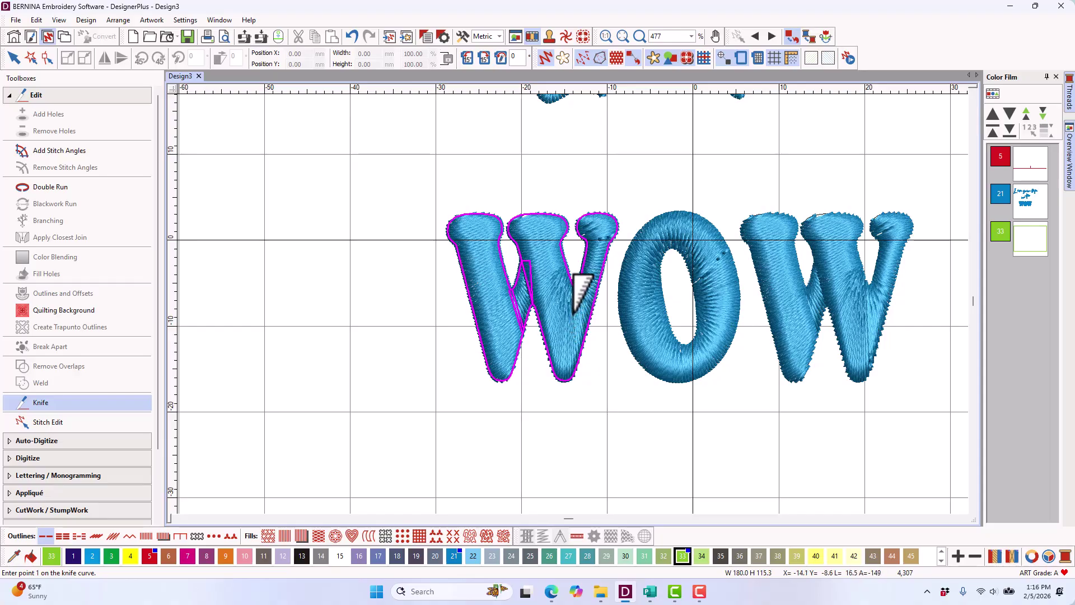
{"action": "scroll", "coordinate": [574, 311], "scroll_direction": "up", "scroll_amount": 1}
{"action": "scroll", "coordinate": [574, 311], "scroll_direction": "up", "scroll_amount": 2}
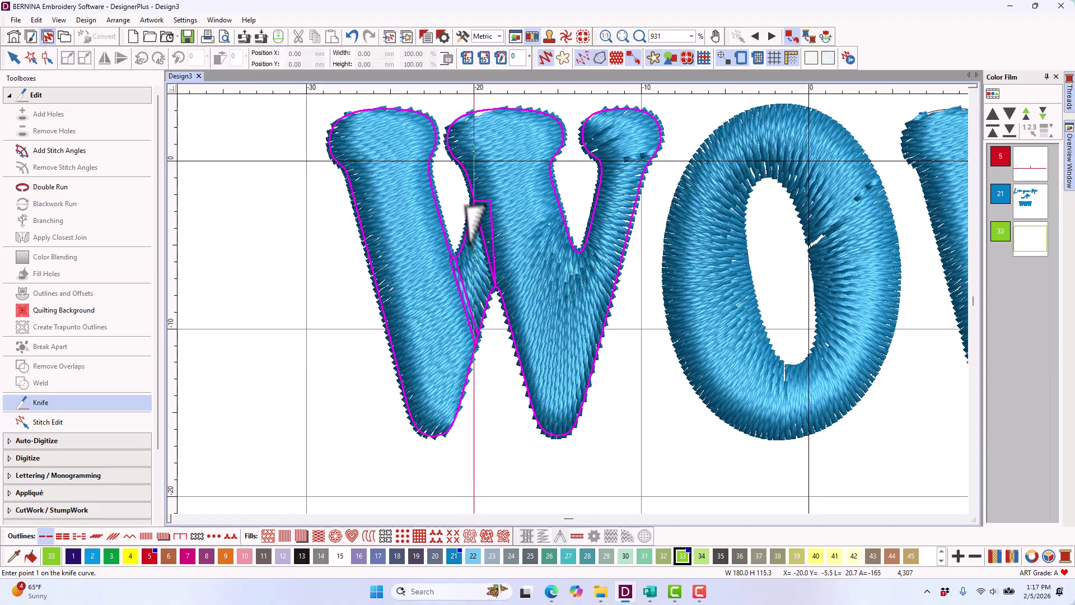
{"action": "scroll", "coordinate": [473, 216], "scroll_direction": "up", "scroll_amount": 1}
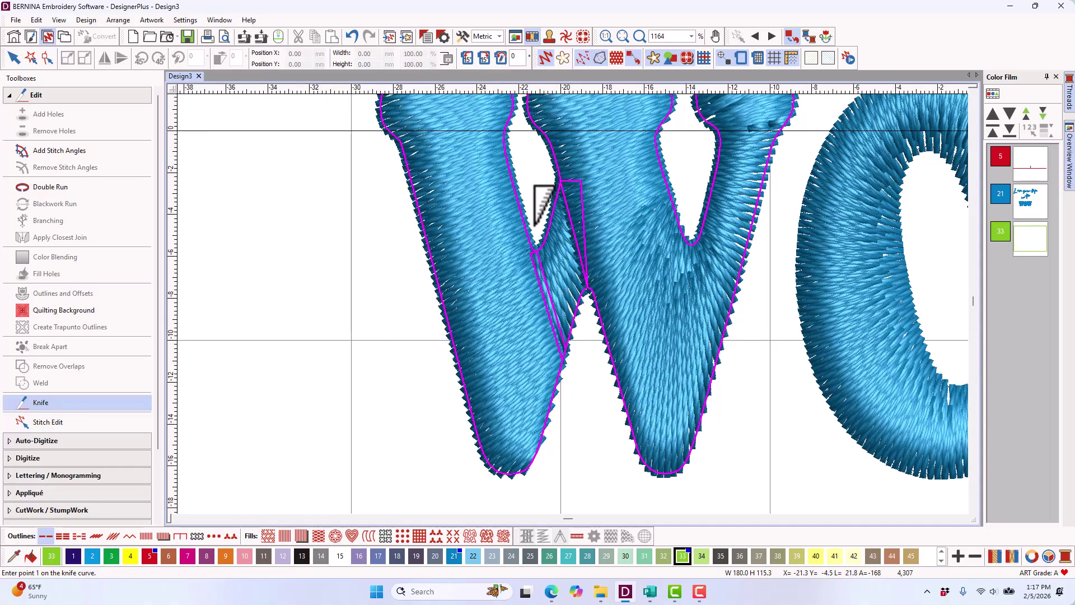
{"action": "scroll", "coordinate": [535, 186], "scroll_direction": "down", "scroll_amount": 1}
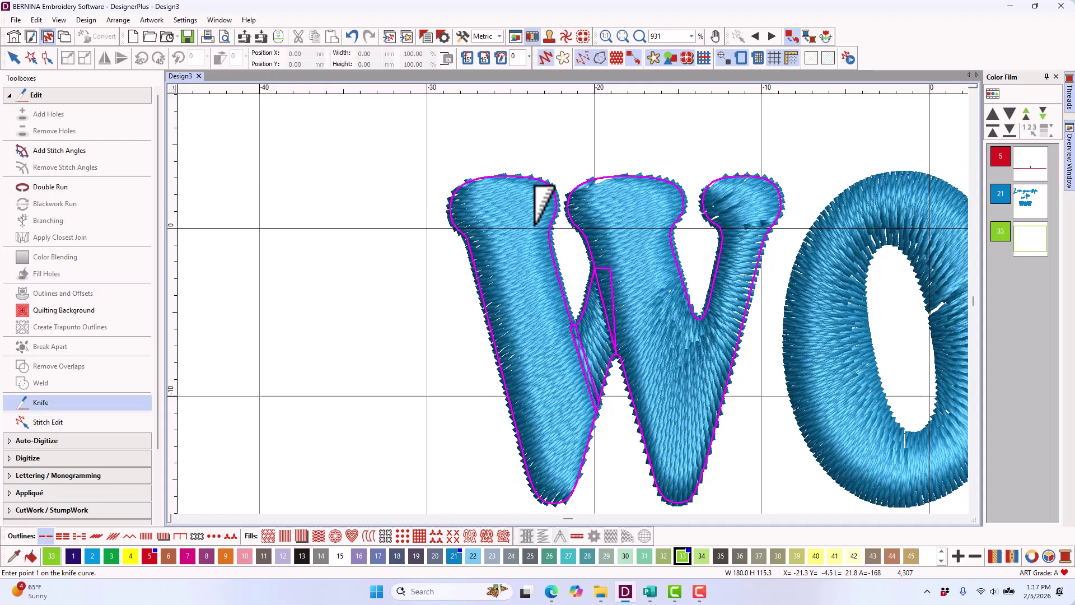
{"action": "left_click", "coordinate": [571, 323]}
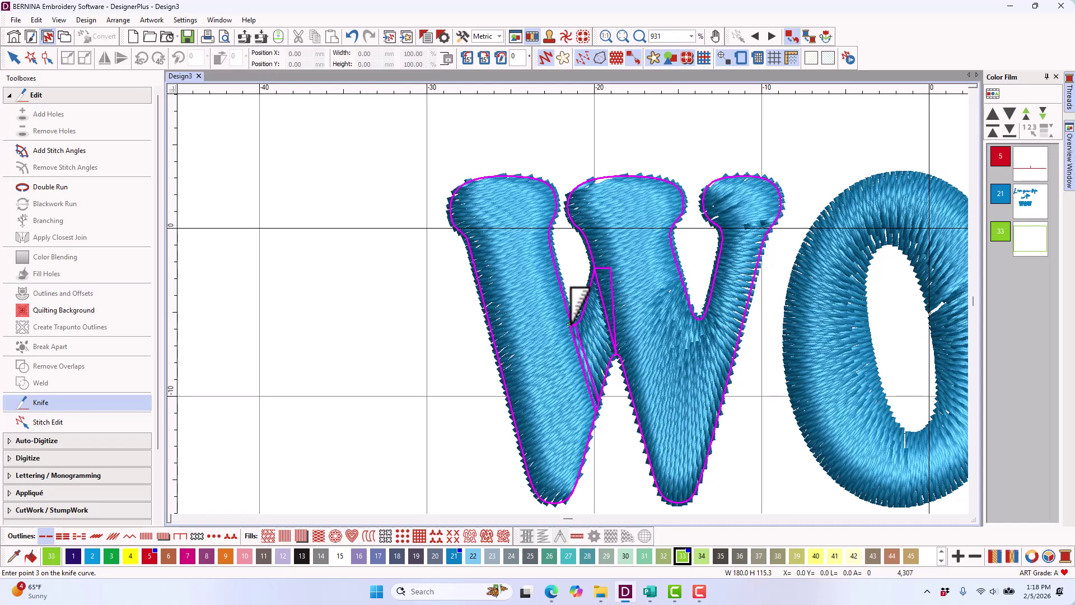
{"action": "left_click", "coordinate": [603, 437]}
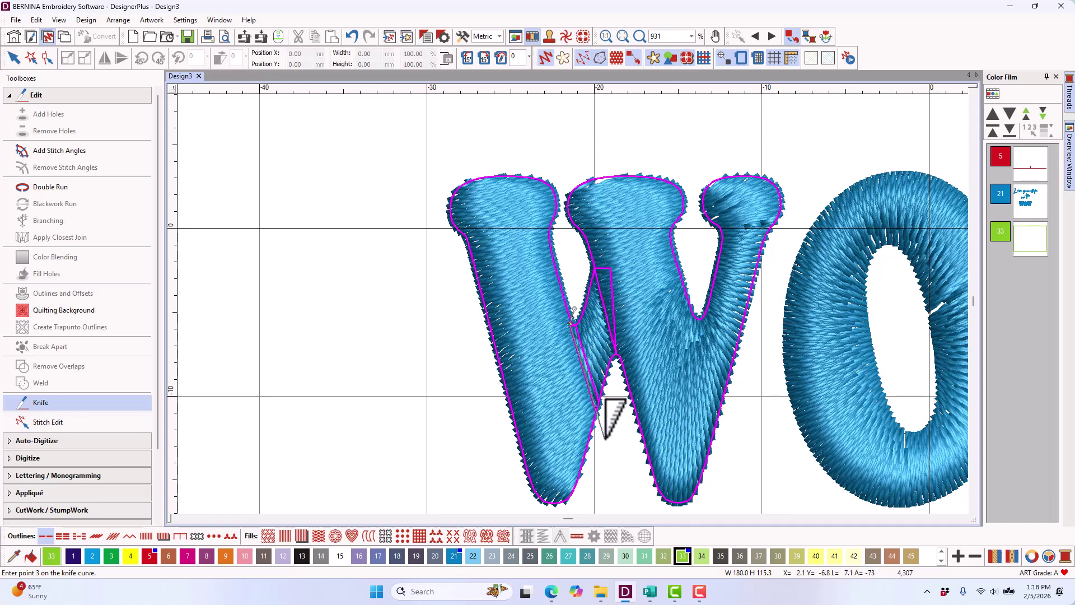
- Continue the Knife line up the middle stroke's edge, around its top and down through the third stroke's join, and complete the cut
{"action": "left_click", "coordinate": [616, 373]}
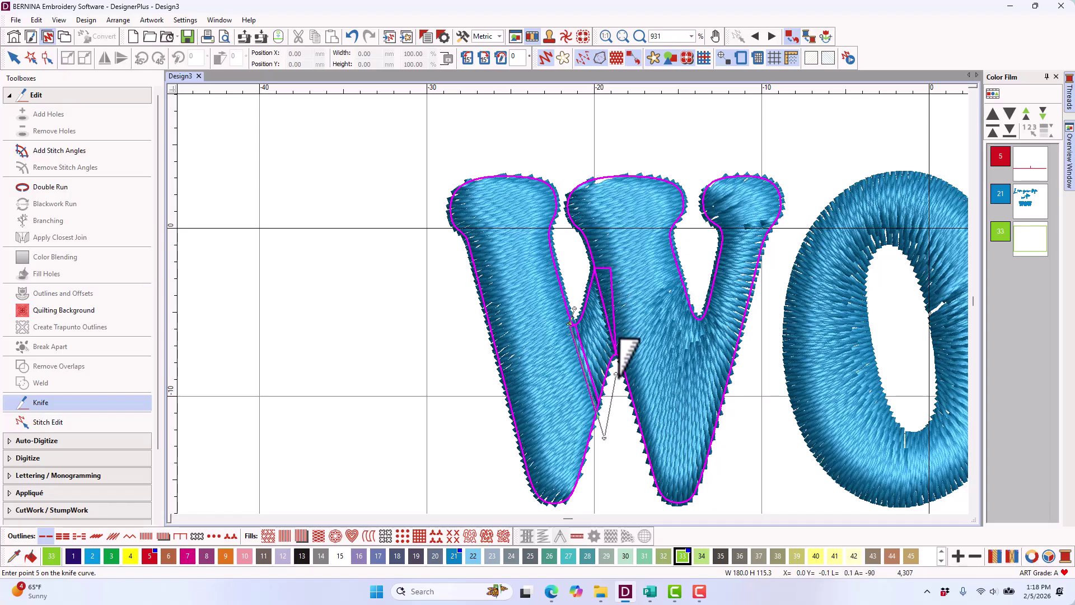
{"action": "left_click", "coordinate": [588, 259]}
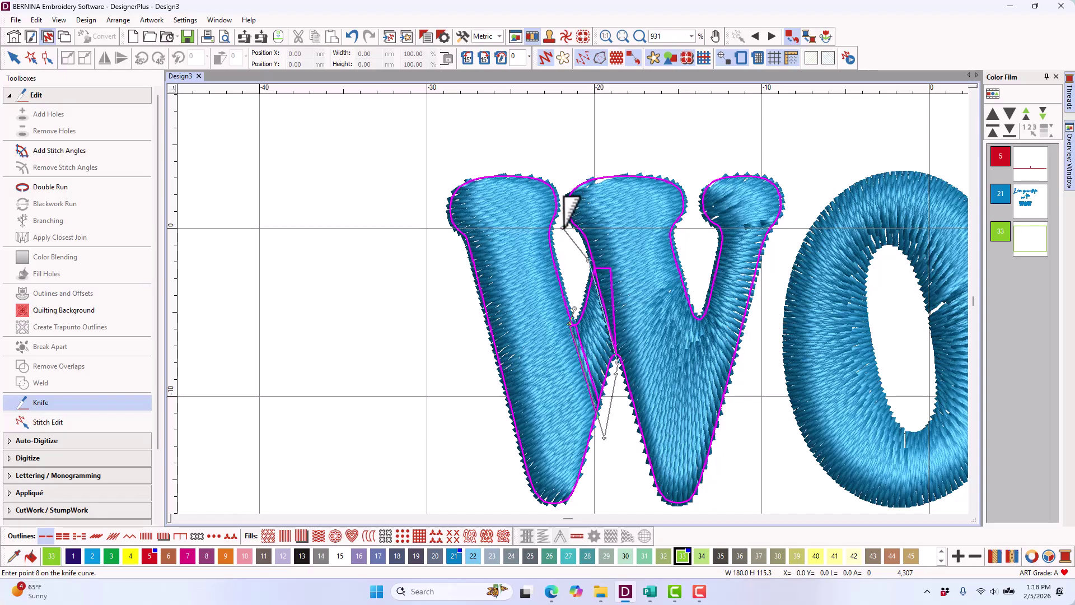
{"action": "left_click", "coordinate": [562, 227]}
{"action": "left_click", "coordinate": [561, 167]}
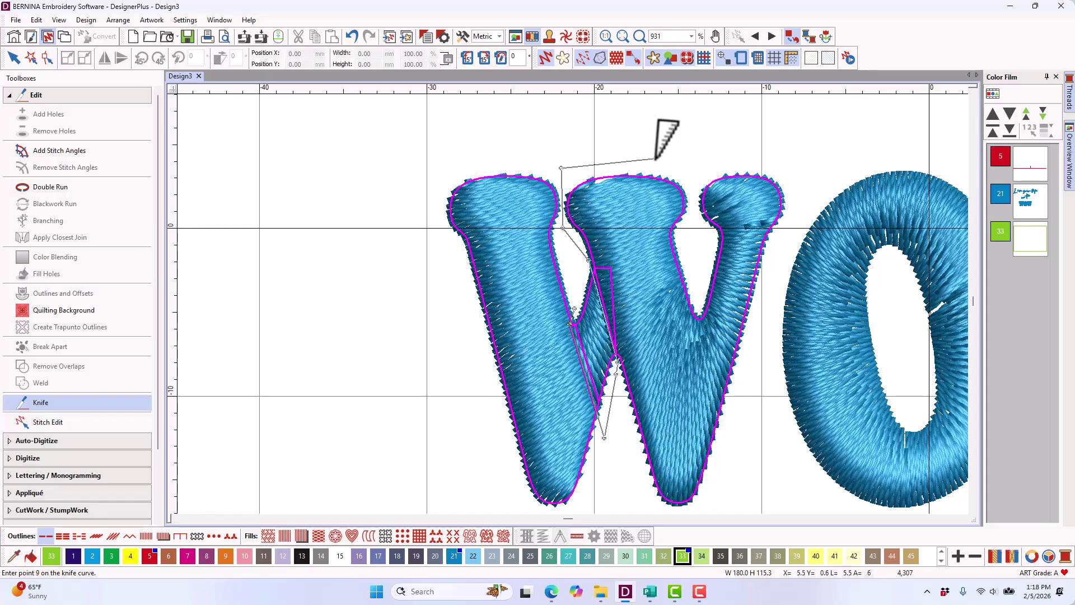
{"action": "left_click", "coordinate": [657, 159]}
{"action": "left_click", "coordinate": [692, 171]}
{"action": "left_click", "coordinate": [694, 228]}
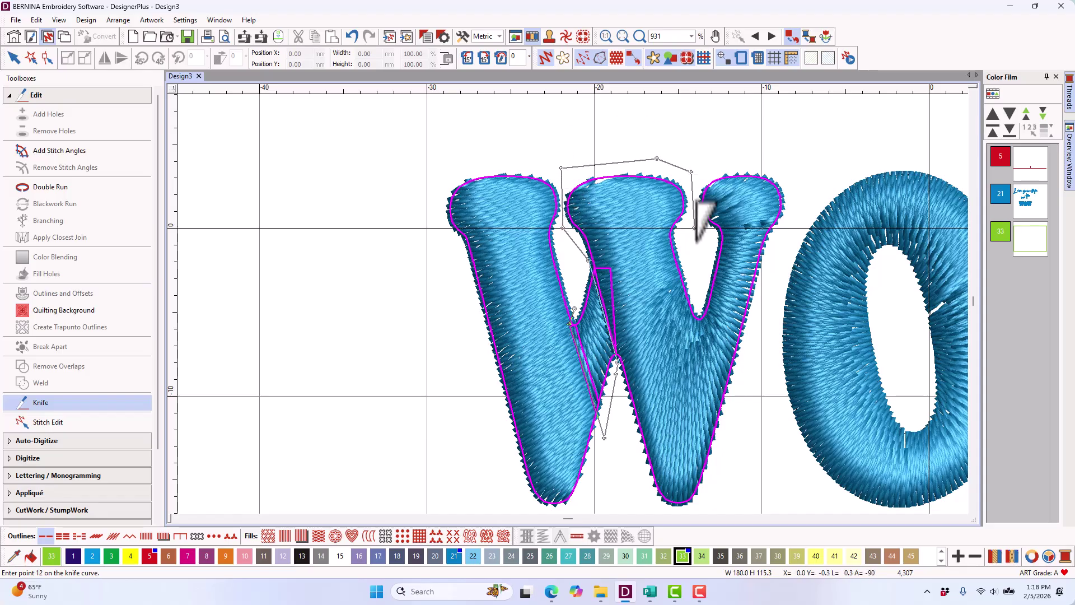
{"action": "left_click", "coordinate": [699, 310]}
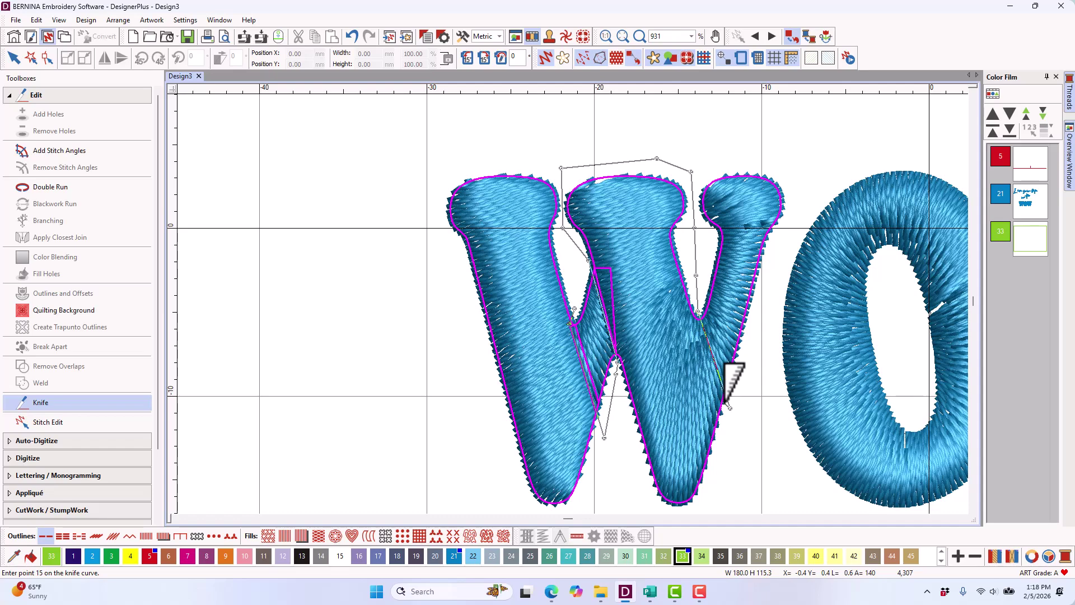
{"action": "key", "text": "Return"}
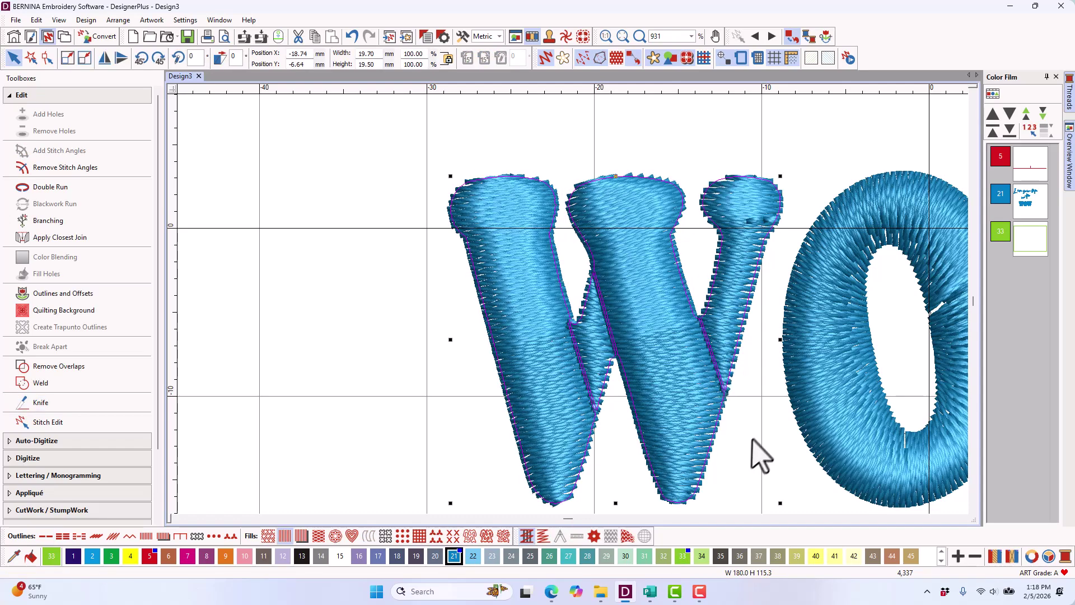
- Measure the stitch width across the middle stroke of the first W
{"action": "scroll", "coordinate": [578, 304], "scroll_direction": "down", "scroll_amount": 1}
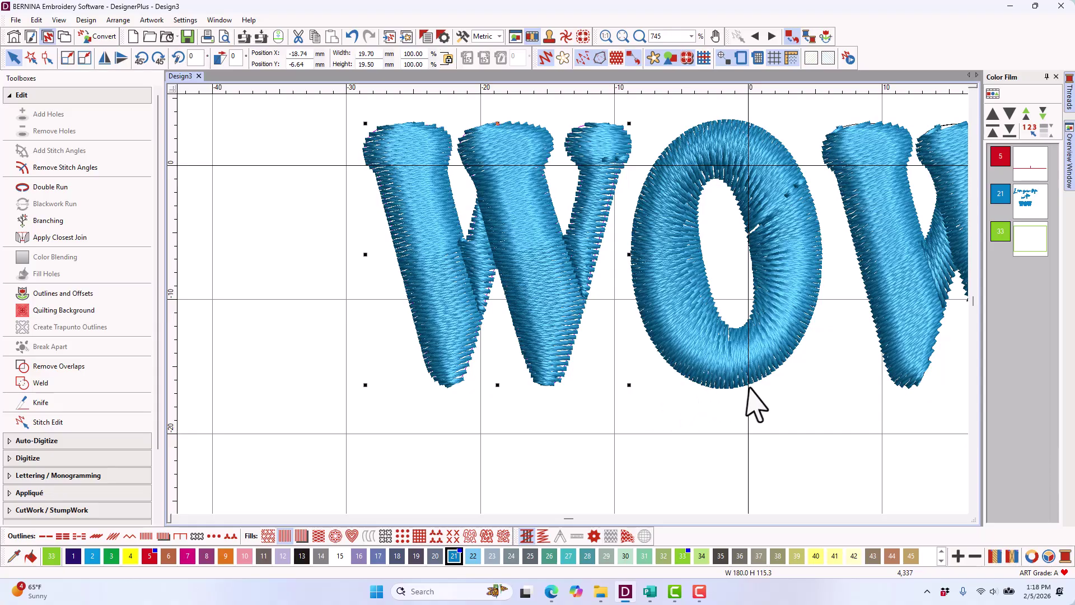
{"action": "key", "text": "m"}
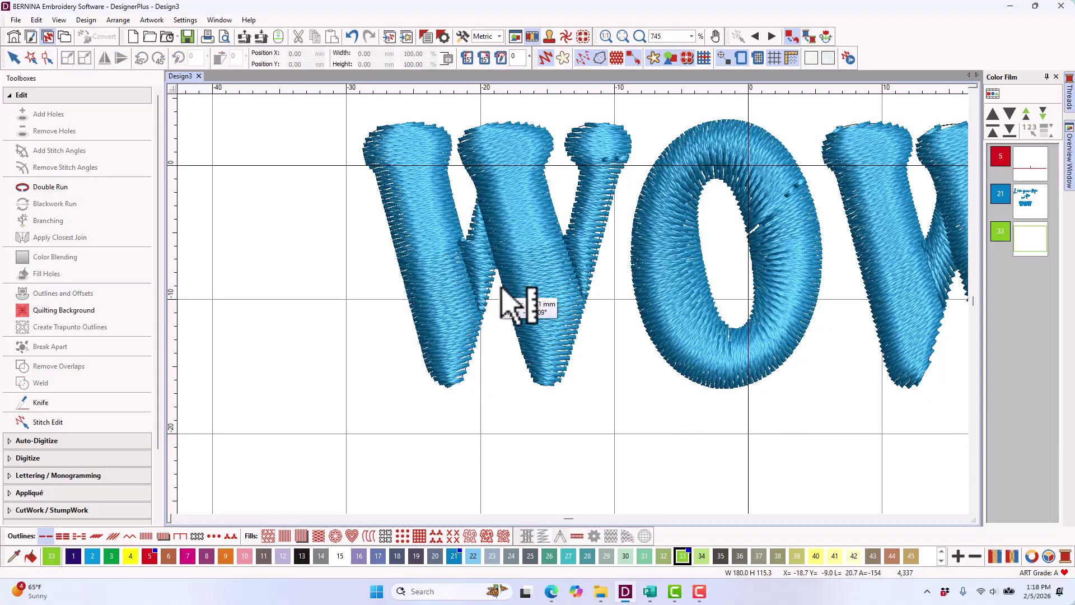
{"action": "left_click_drag", "start_coordinate": [504, 291], "coordinate": [572, 263]}
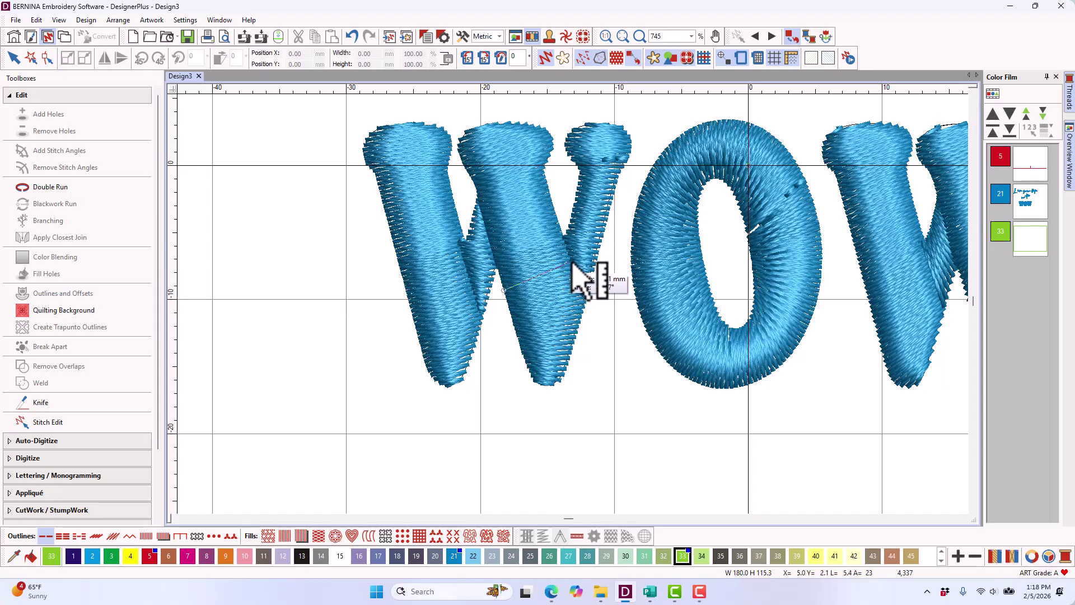
{"action": "left_click_drag", "start_coordinate": [573, 263], "coordinate": [578, 270]}
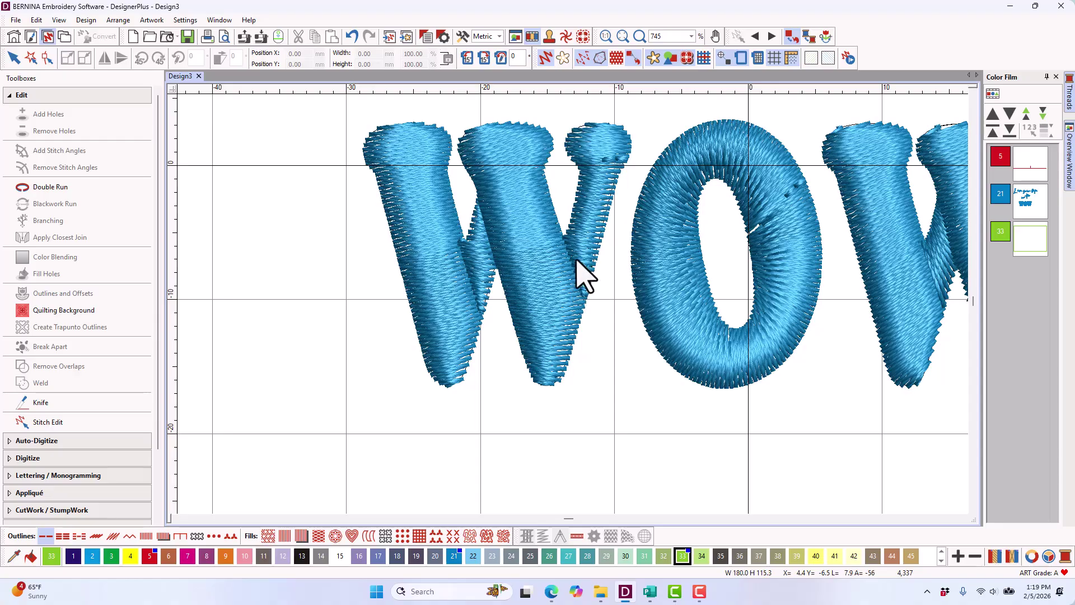
- Select all pieces of the first W and recolor them with magenta color 7
{"action": "scroll", "coordinate": [574, 280], "scroll_direction": "down", "scroll_amount": 2}
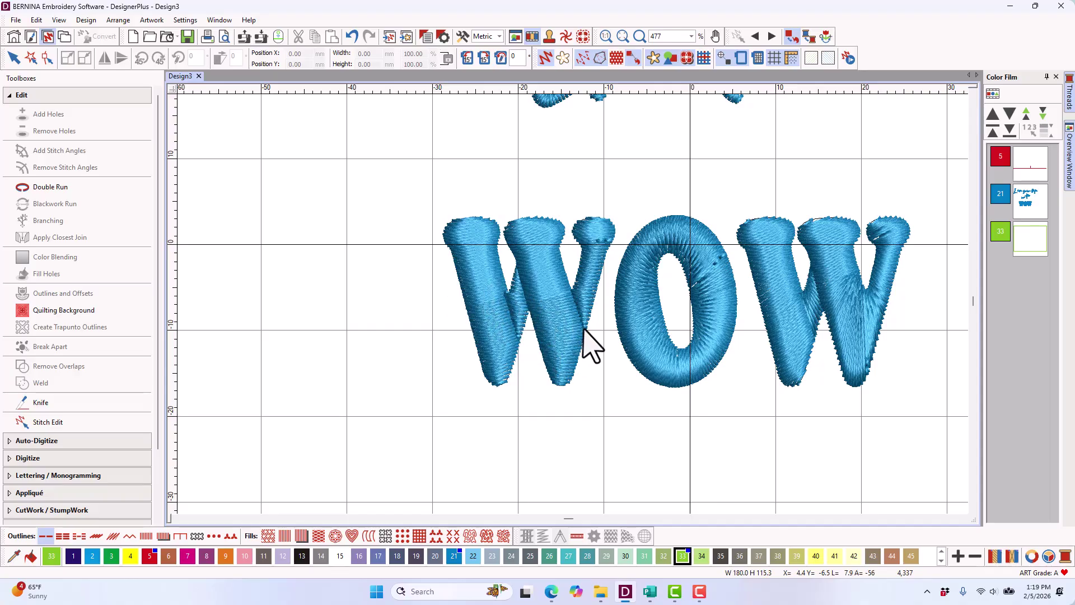
{"action": "left_click", "coordinate": [618, 418]}
{"action": "left_click_drag", "start_coordinate": [398, 174], "coordinate": [621, 413]}
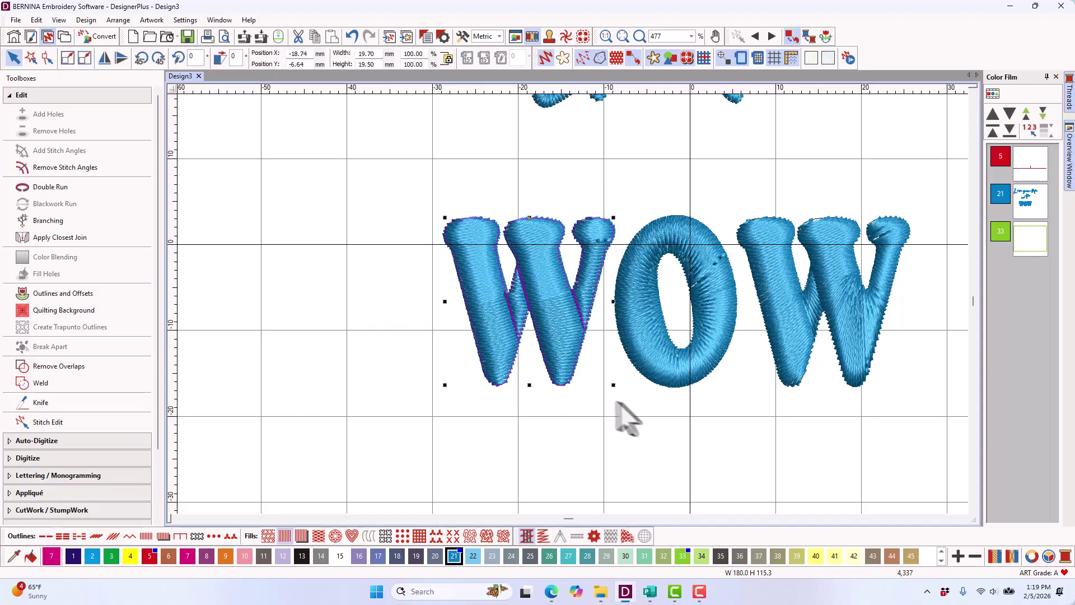
{"action": "left_click", "coordinate": [188, 556]}
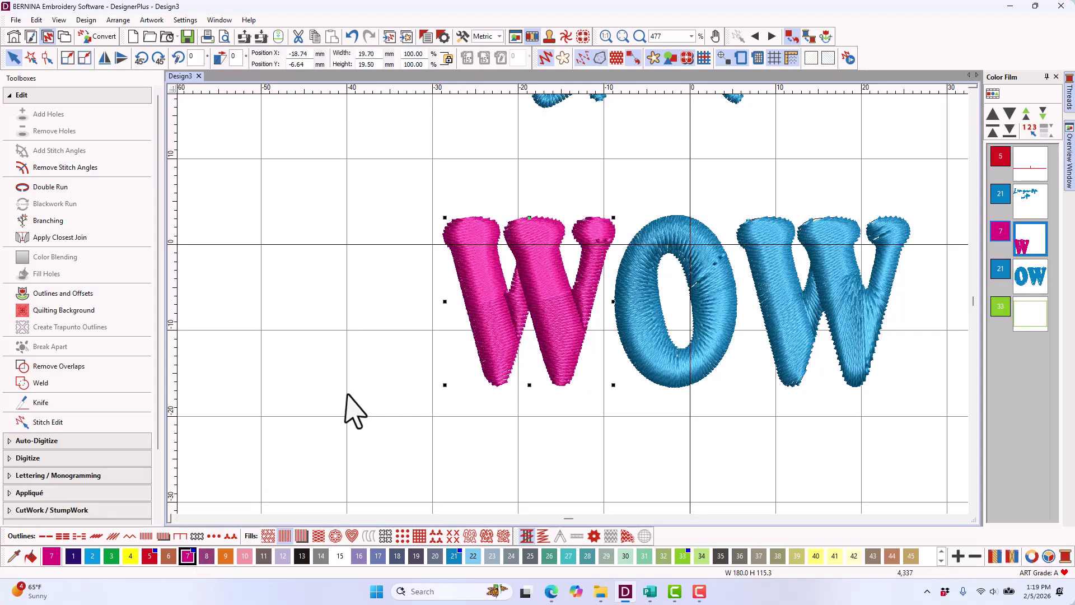
- Play the stitch-out simulation from the start of the magenta W, raise the speed to 4800 s/m, and stop after the letter
{"action": "left_click", "coordinate": [848, 60]}
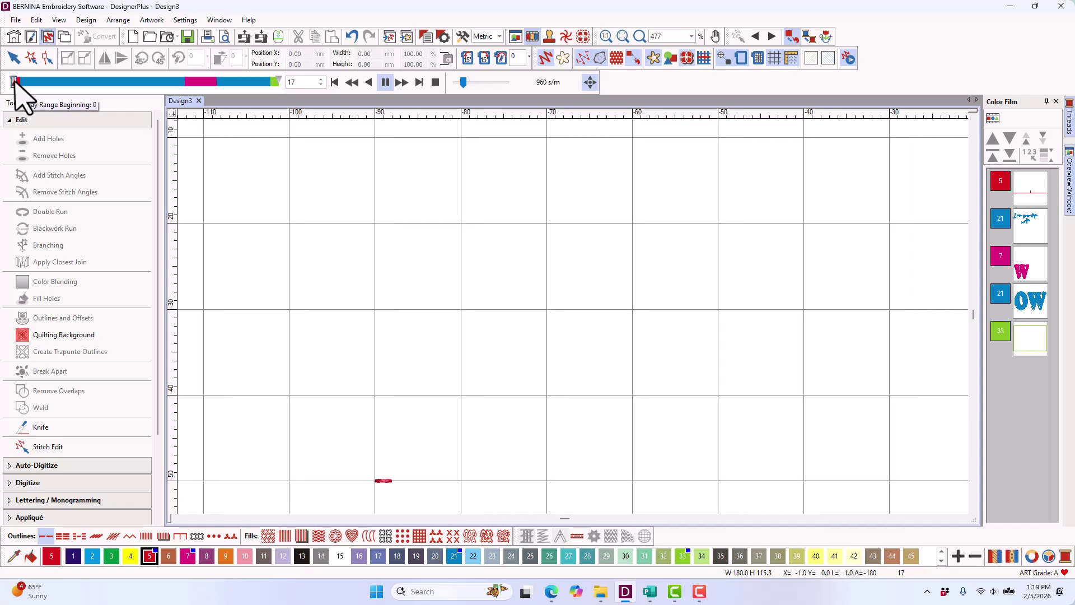
{"action": "left_click", "coordinate": [185, 82]}
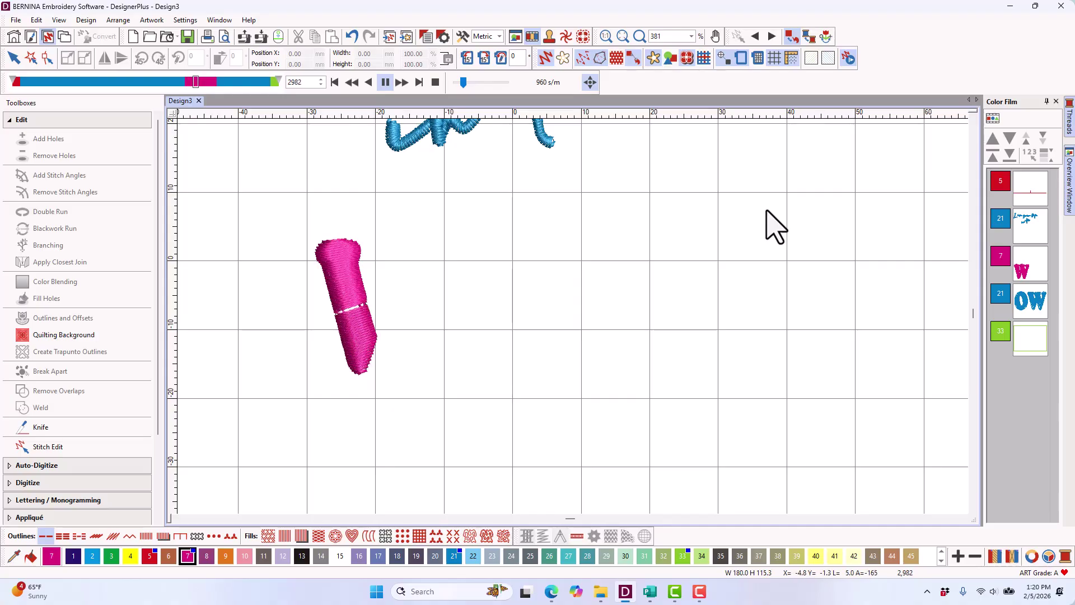
{"action": "left_click", "coordinate": [471, 85]}
{"action": "left_click_drag", "start_coordinate": [476, 86], "coordinate": [484, 89]}
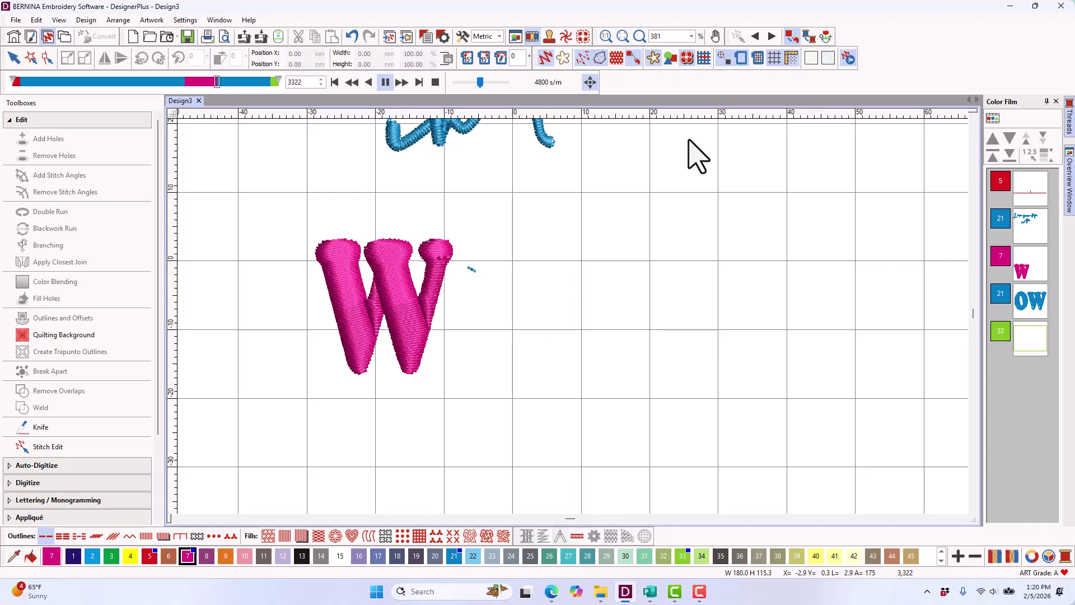
{"action": "left_click", "coordinate": [435, 82]}
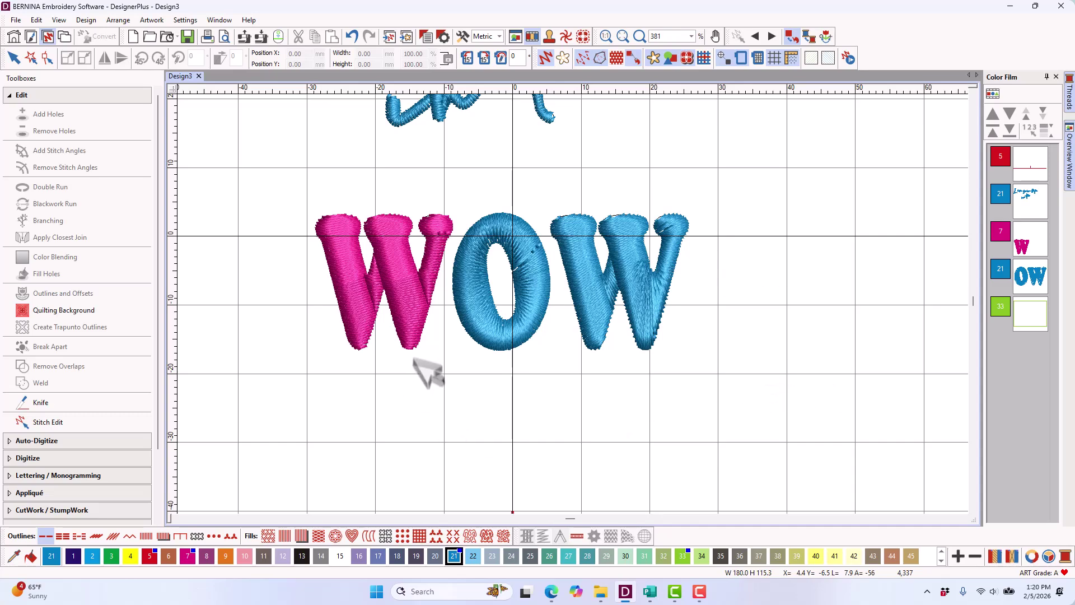
- Turn off the artistic view and the stitches so only outlines show, and inspect the cuts in the first W
{"action": "scroll", "coordinate": [576, 324], "scroll_direction": "up", "scroll_amount": 5}
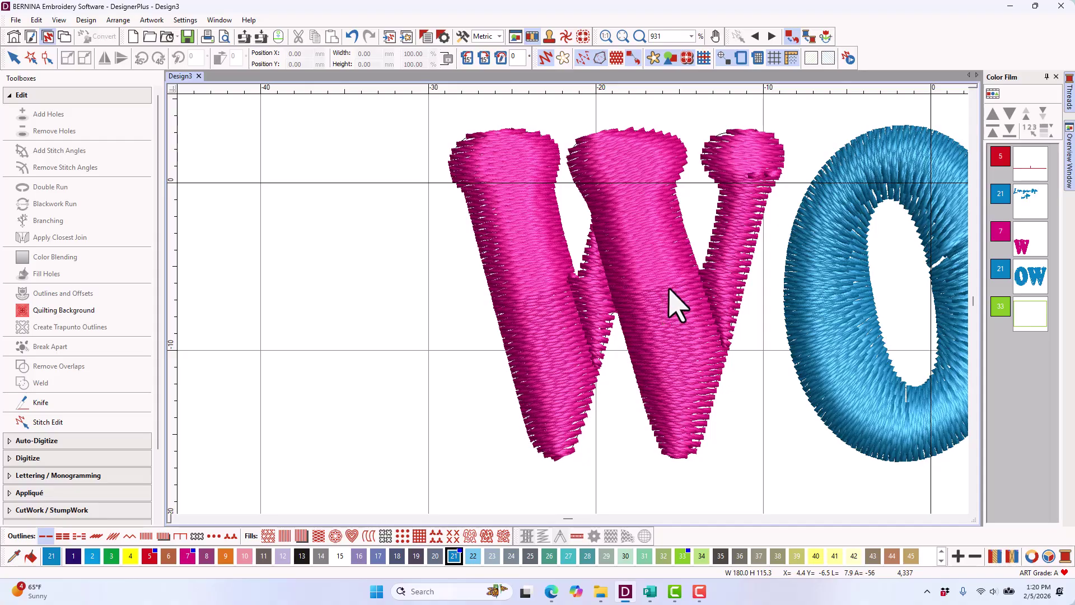
{"action": "left_click", "coordinate": [546, 60]}
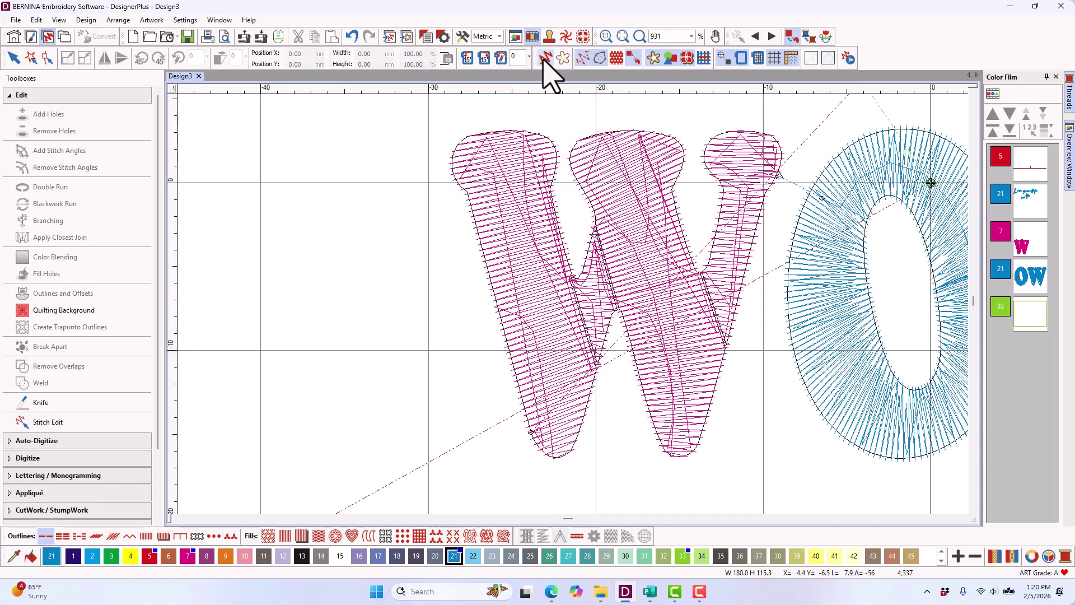
{"action": "left_click", "coordinate": [582, 58]}
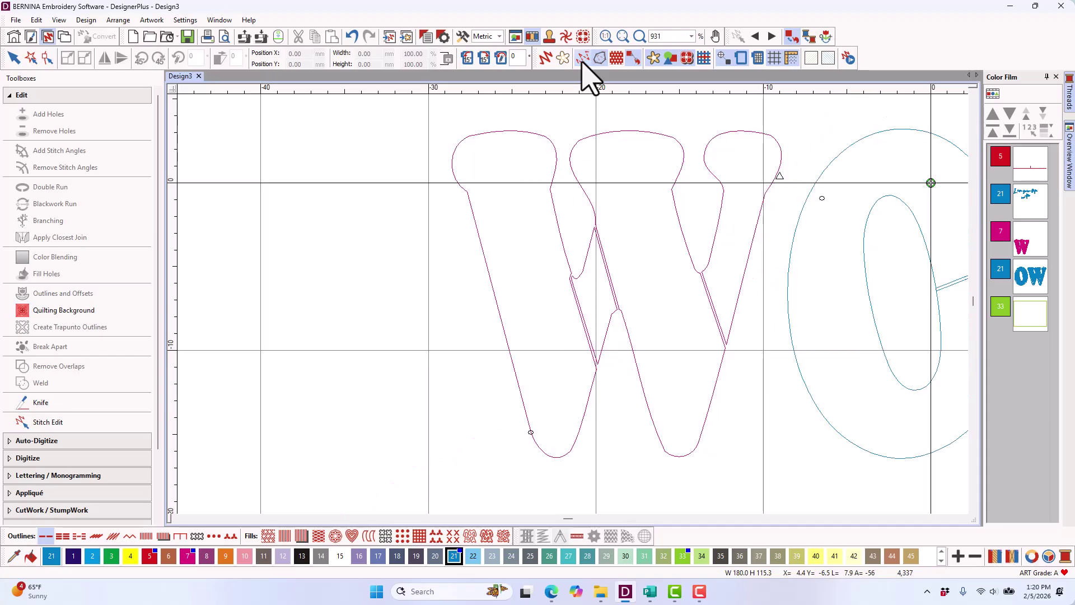
{"action": "left_click", "coordinate": [772, 60]}
{"action": "scroll", "coordinate": [619, 326], "scroll_direction": "up", "scroll_amount": 3}
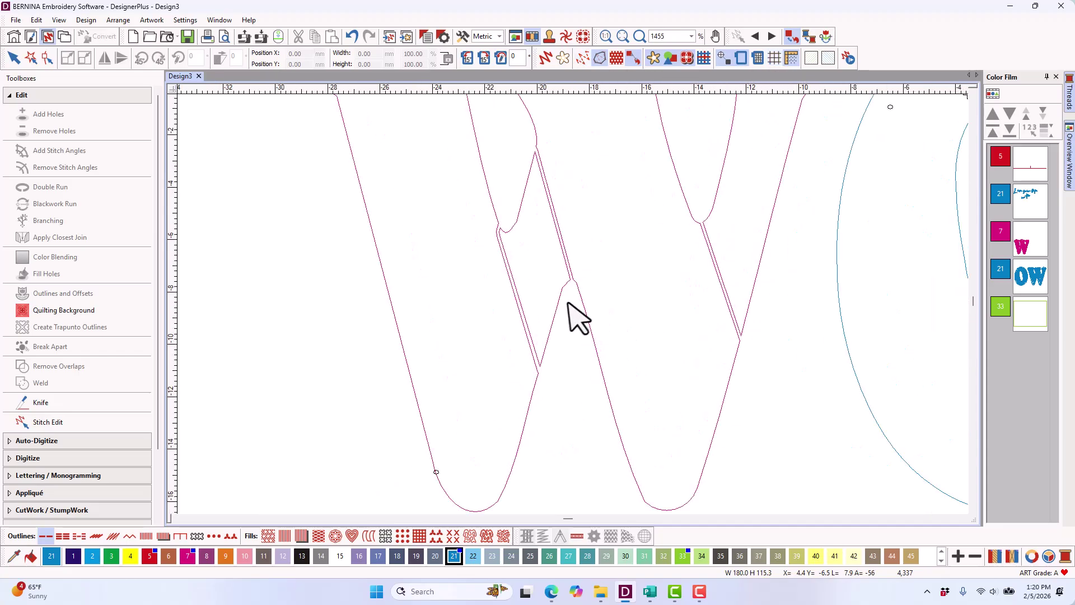
{"action": "scroll", "coordinate": [575, 319], "scroll_direction": "down", "scroll_amount": 2}
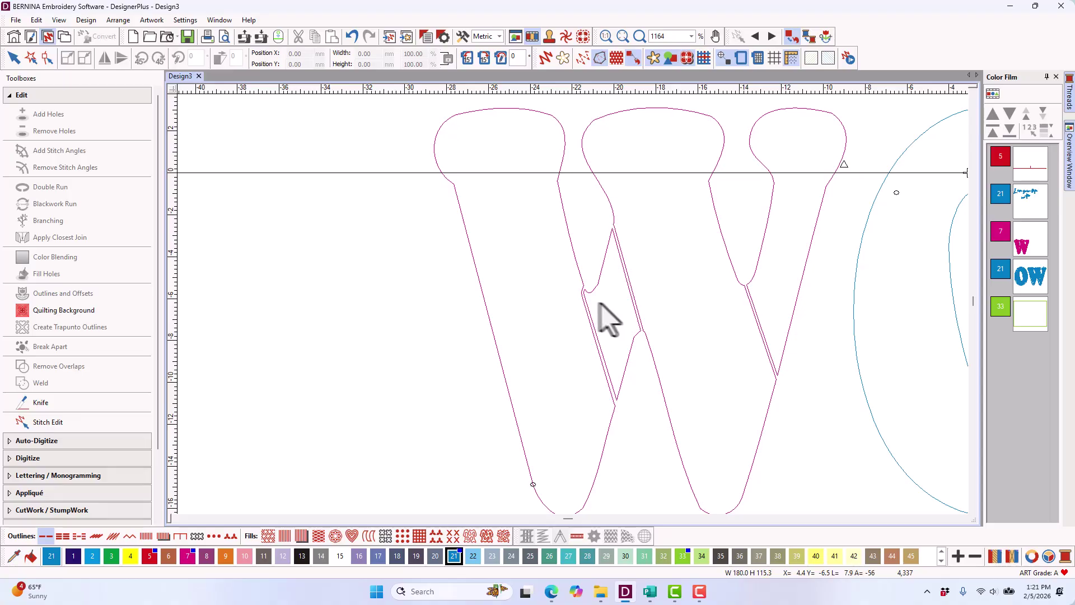
- Reshape the short connecting piece of the first W, moving its three upper nodes beside the first stroke outward to meet that stroke's edge
{"action": "left_click", "coordinate": [583, 291]}
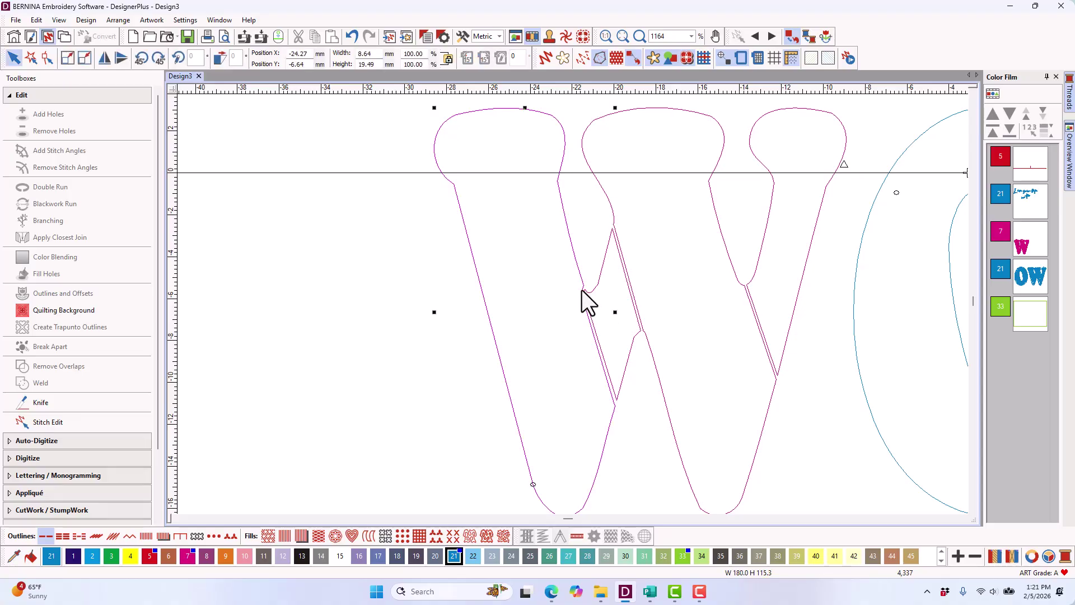
{"action": "left_click", "coordinate": [47, 57]}
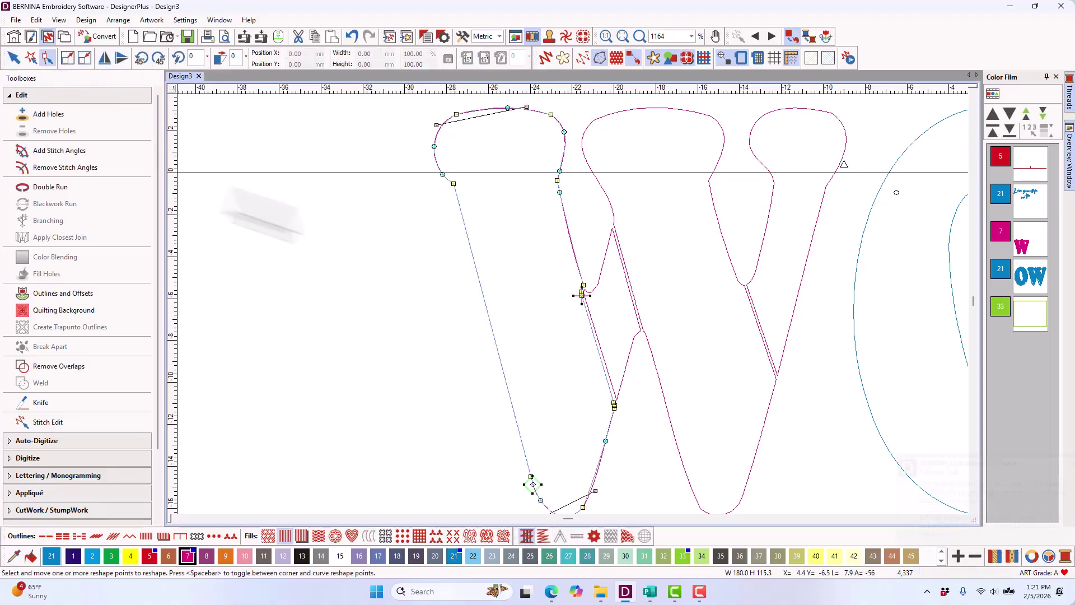
{"action": "left_click", "coordinate": [583, 294]}
{"action": "scroll", "coordinate": [581, 316], "scroll_direction": "up", "scroll_amount": 6}
{"action": "scroll", "coordinate": [571, 342], "scroll_direction": "up", "scroll_amount": 4}
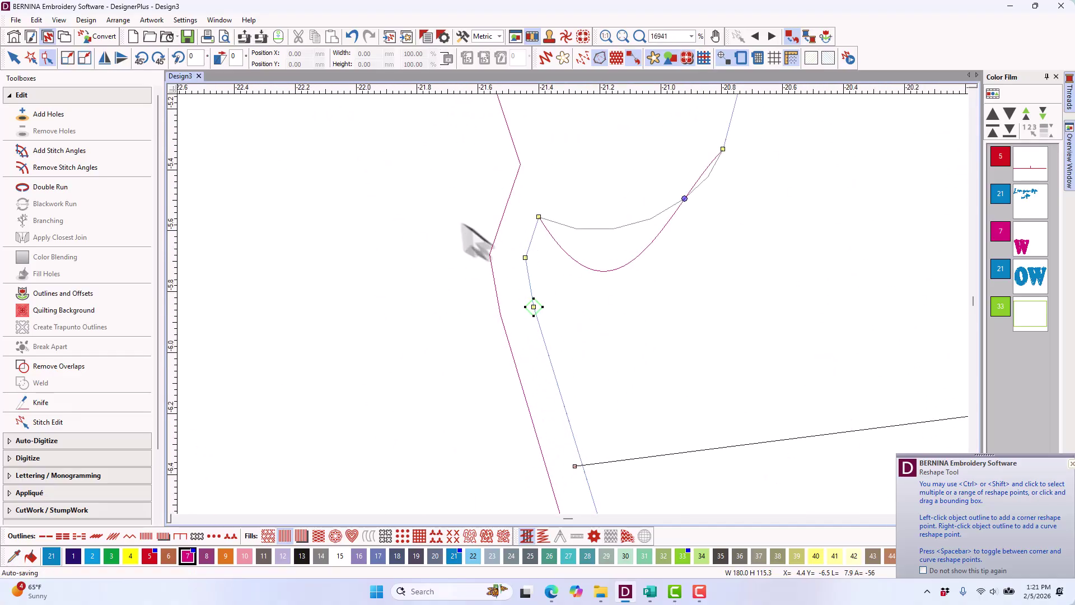
{"action": "left_click_drag", "start_coordinate": [442, 193], "coordinate": [583, 350]}
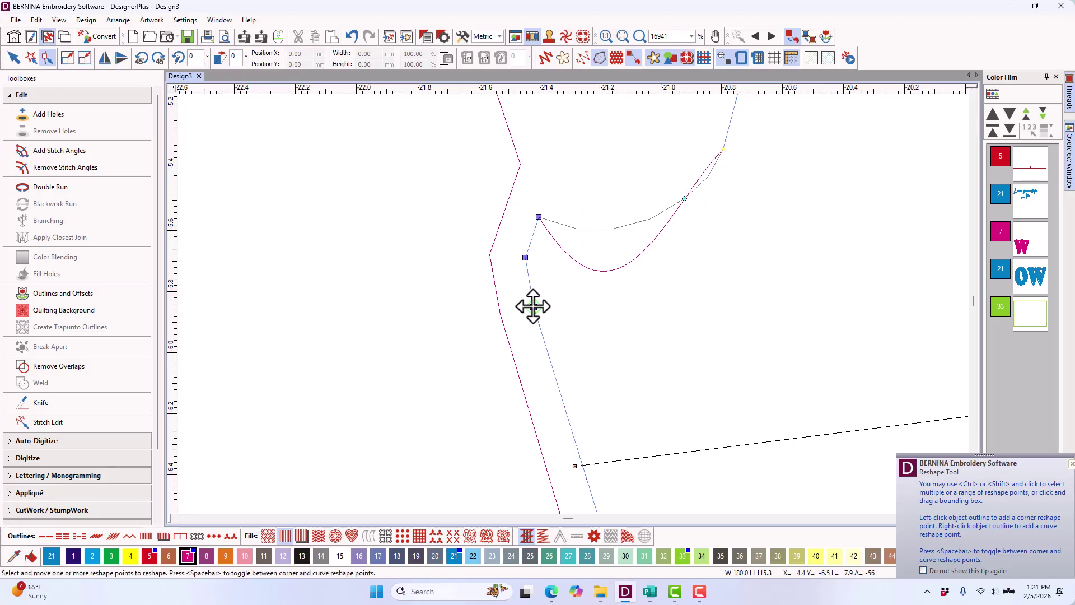
{"action": "left_click_drag", "start_coordinate": [532, 304], "coordinate": [497, 308]}
{"action": "scroll", "coordinate": [595, 347], "scroll_direction": "down", "scroll_amount": 2}
{"action": "scroll", "coordinate": [610, 364], "scroll_direction": "down", "scroll_amount": 1}
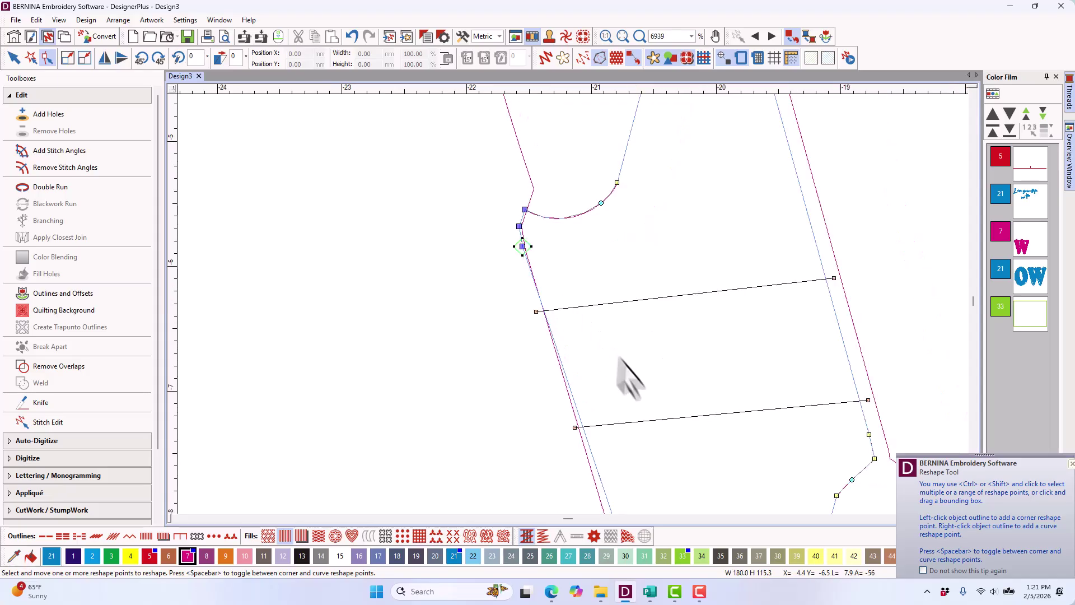
{"action": "scroll", "coordinate": [602, 335], "scroll_direction": "down", "scroll_amount": 1}
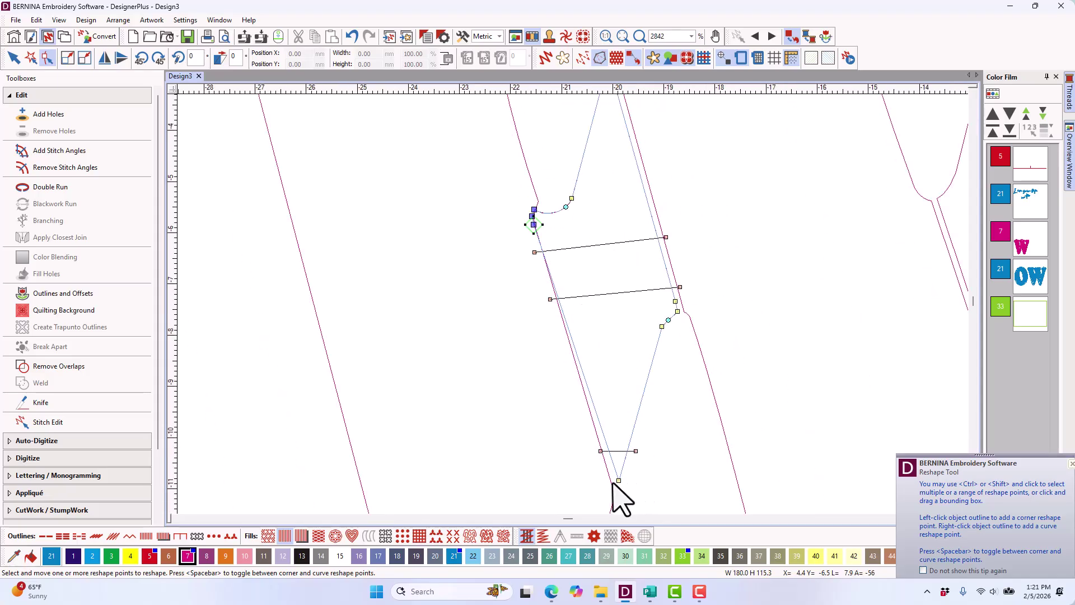
- Extend the short connecting piece of the first W under the first stroke, shifting its bottom and upper nodes and adding a node along that edge
{"action": "left_click_drag", "start_coordinate": [619, 480], "coordinate": [591, 398]}
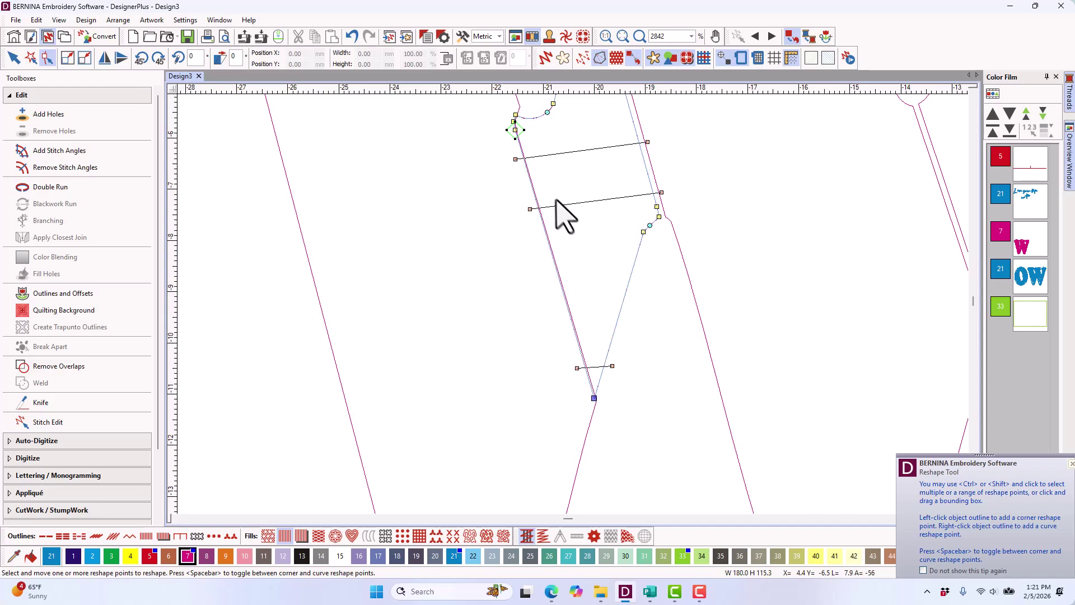
{"action": "scroll", "coordinate": [566, 216], "scroll_direction": "up", "scroll_amount": 4}
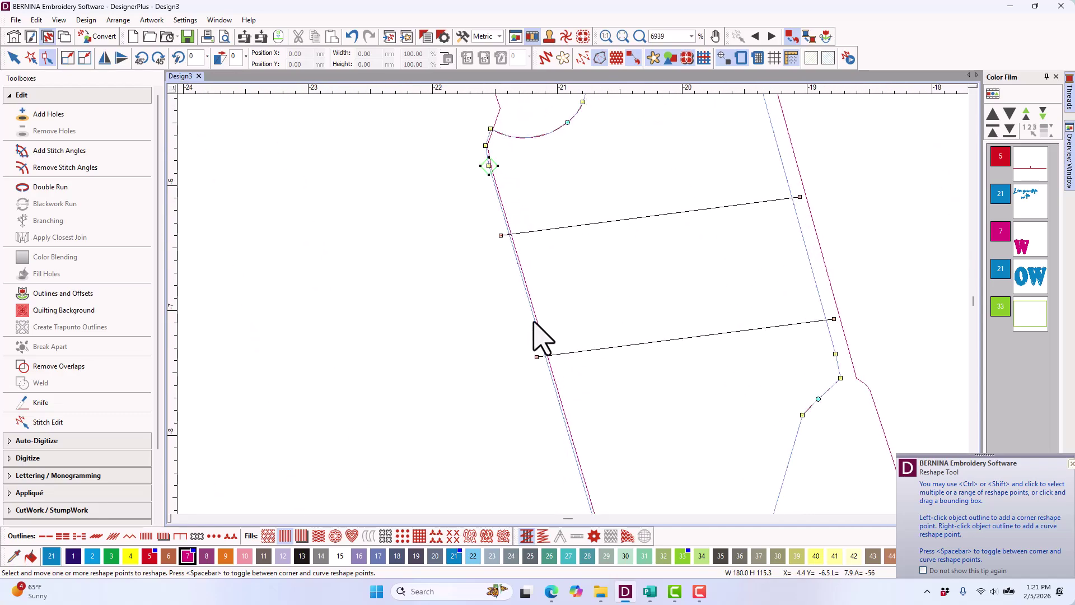
{"action": "left_click_drag", "start_coordinate": [534, 321], "coordinate": [530, 321]}
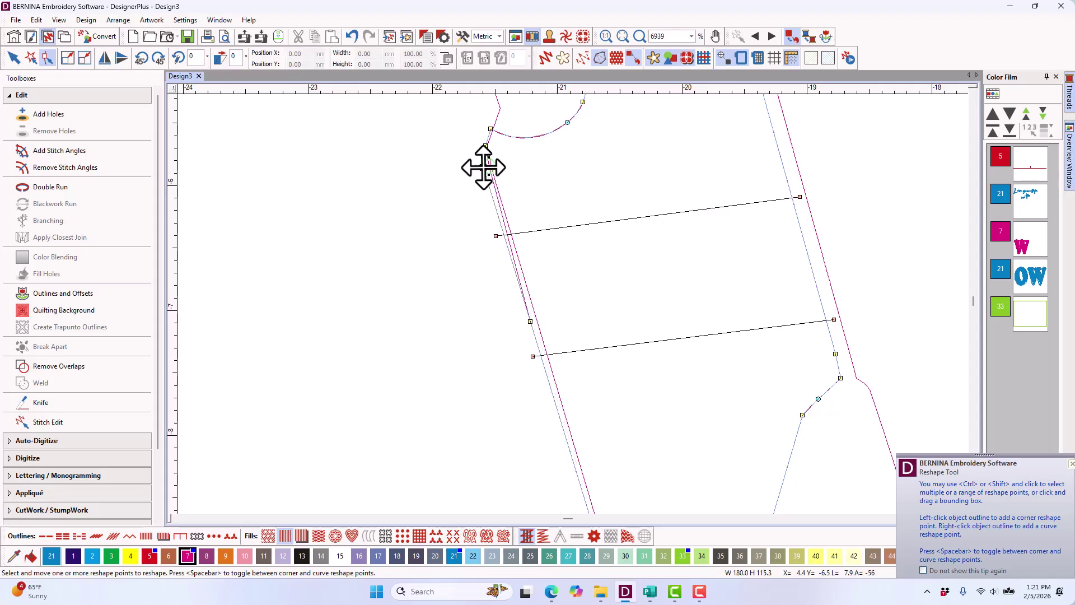
{"action": "left_click_drag", "start_coordinate": [486, 166], "coordinate": [485, 167]}
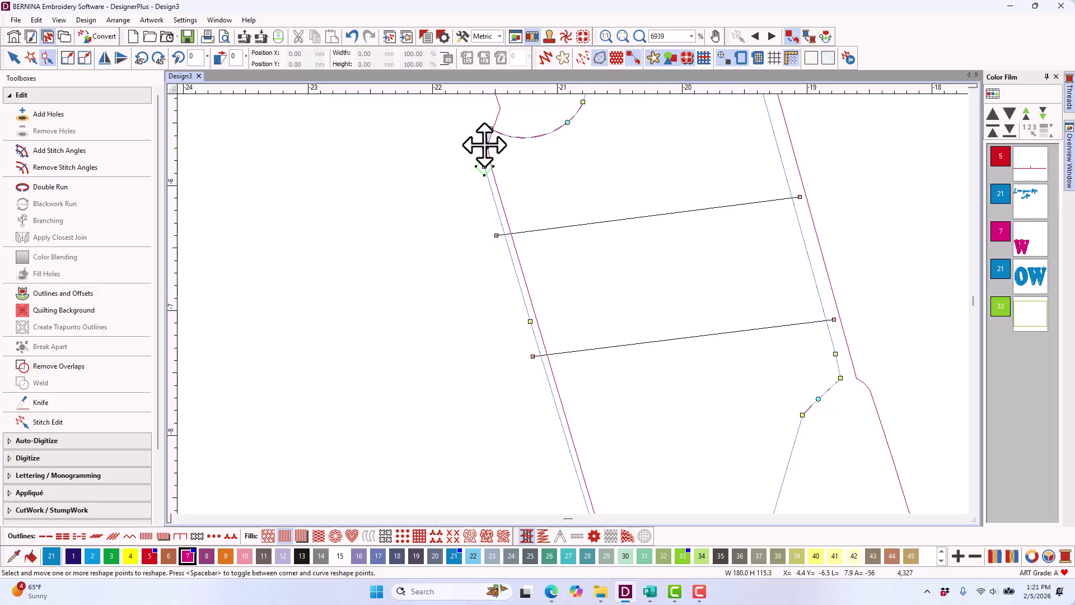
{"action": "scroll", "coordinate": [551, 305], "scroll_direction": "down", "scroll_amount": 3}
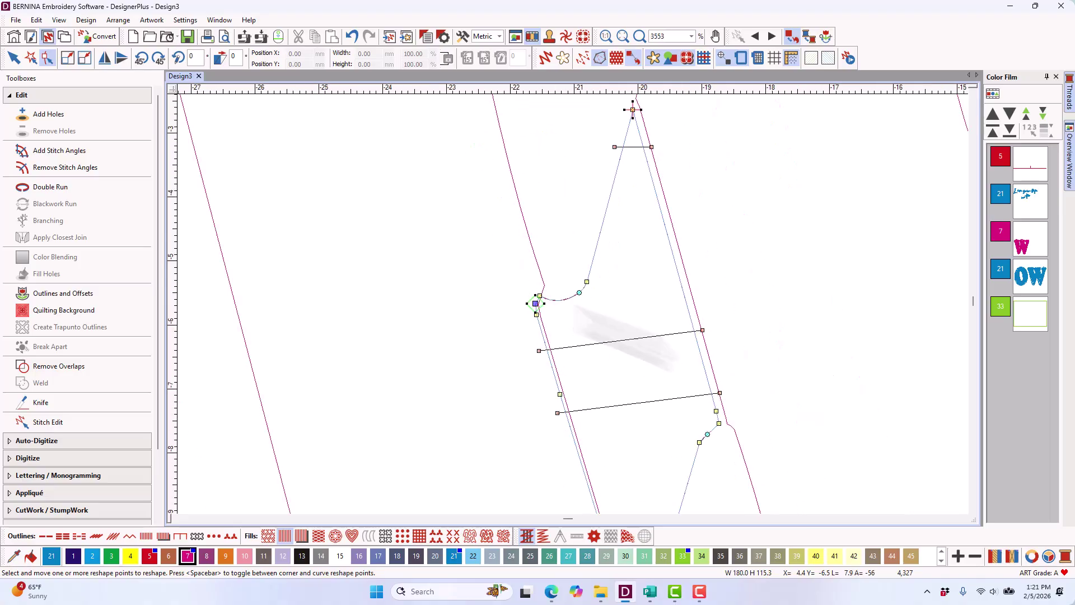
{"action": "scroll", "coordinate": [652, 314], "scroll_direction": "down", "scroll_amount": 1}
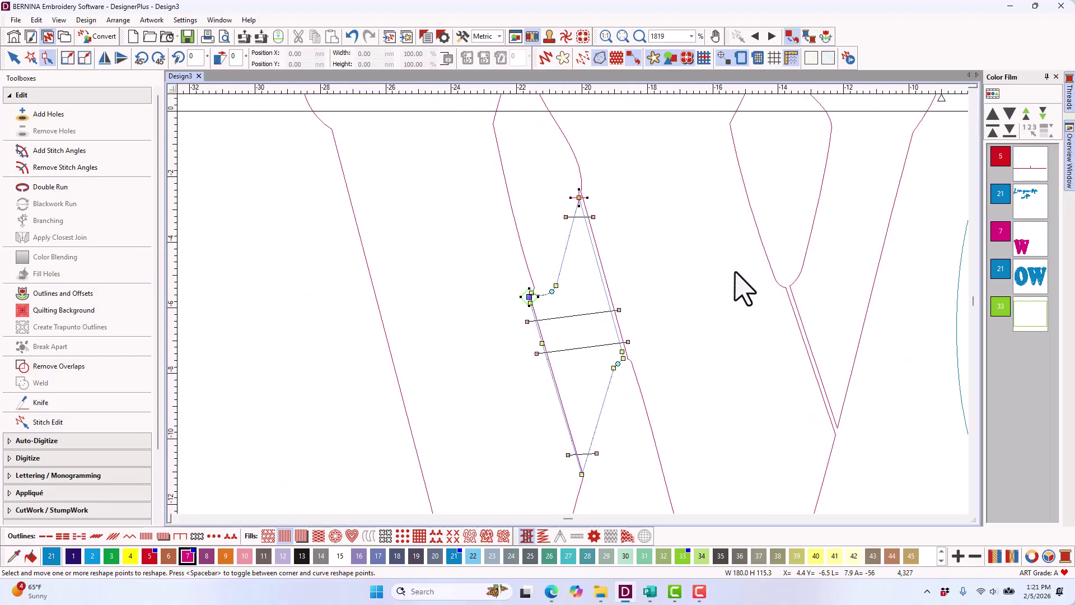
- Reshape the middle stroke of the first W, moving its two edge nodes beside the connecting piece outward so the two pieces overlap
{"action": "key", "text": "Tab"}
{"action": "scroll", "coordinate": [573, 305], "scroll_direction": "up", "scroll_amount": 1}
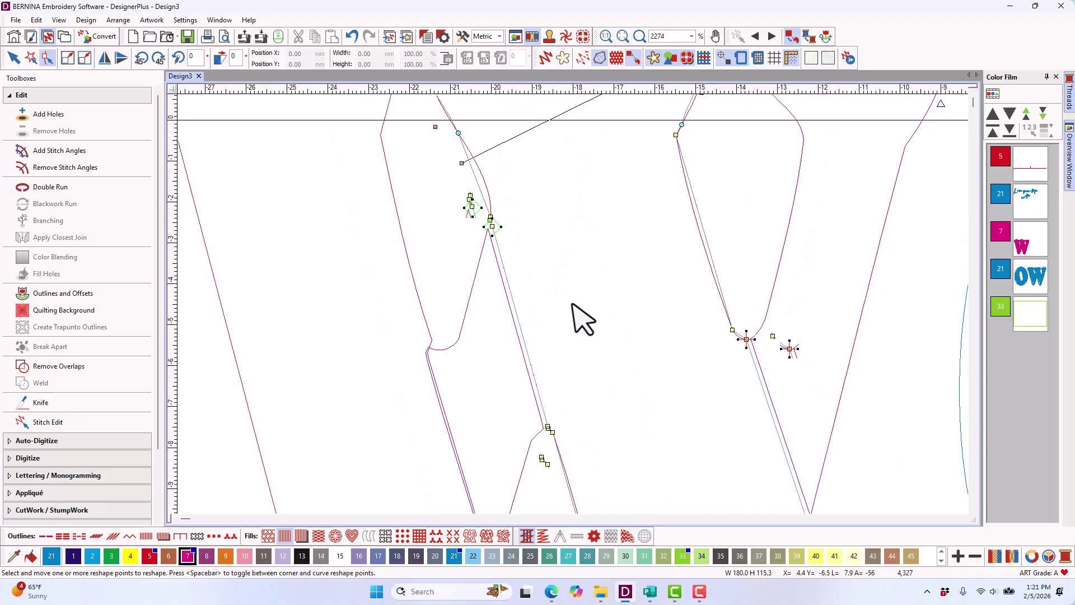
{"action": "scroll", "coordinate": [575, 306], "scroll_direction": "down", "scroll_amount": 2}
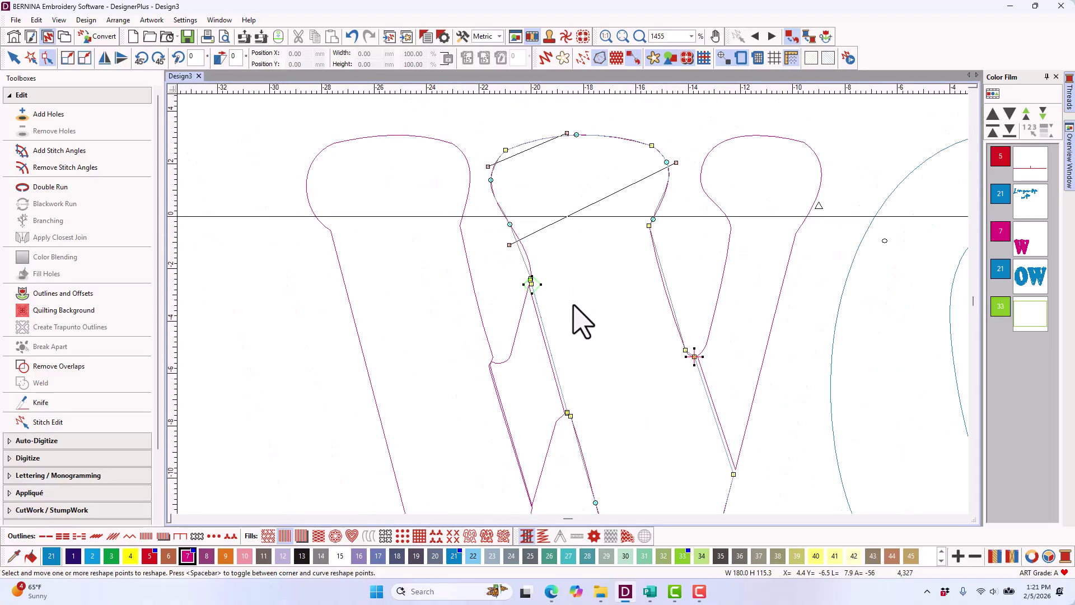
{"action": "left_click", "coordinate": [531, 284]}
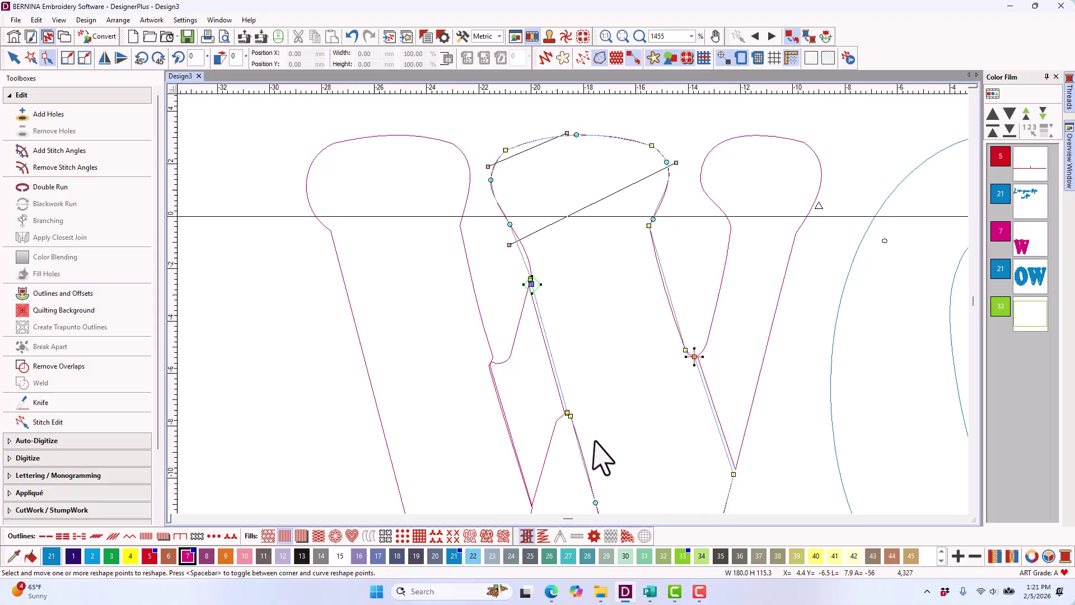
{"action": "left_click", "coordinate": [567, 412], "text": "ctrl"}
{"action": "scroll", "coordinate": [577, 313], "scroll_direction": "up", "scroll_amount": 3}
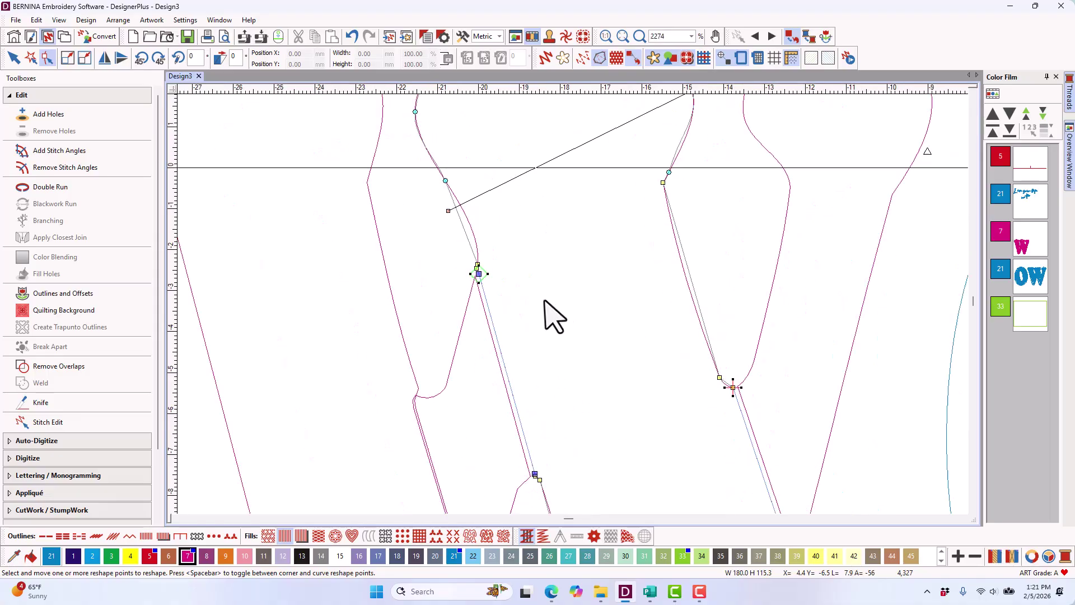
{"action": "scroll", "coordinate": [577, 322], "scroll_direction": "down", "scroll_amount": 3}
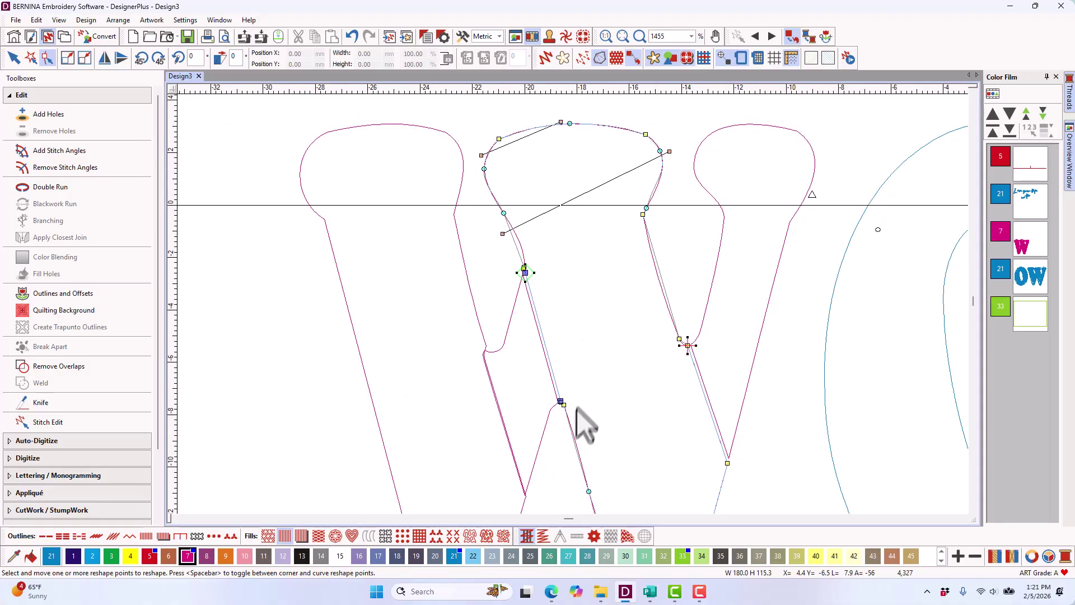
{"action": "left_click_drag", "start_coordinate": [560, 401], "coordinate": [556, 402]}
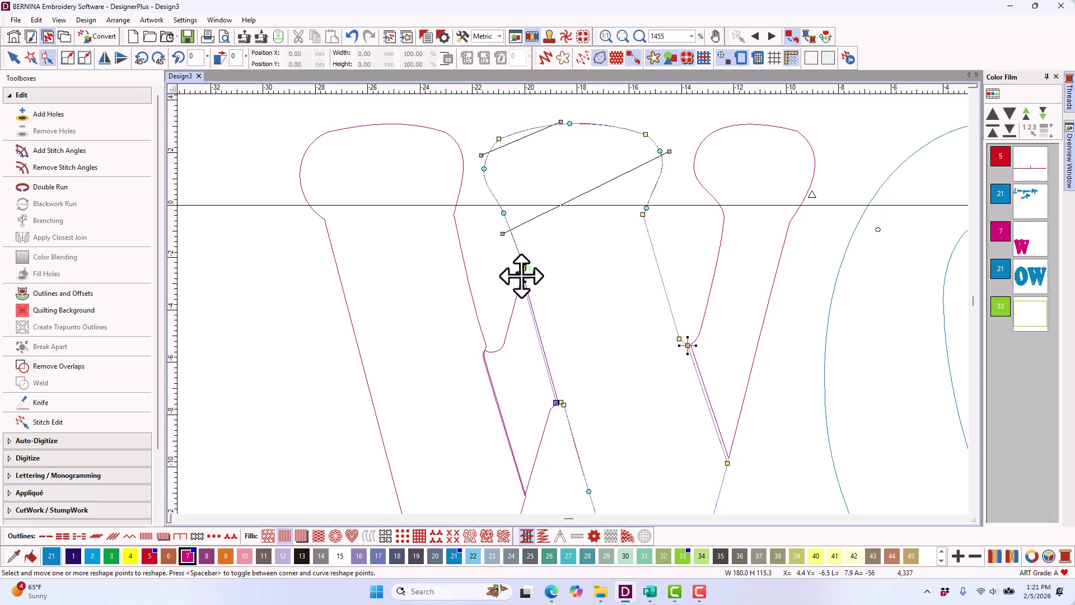
{"action": "left_click_drag", "start_coordinate": [522, 276], "coordinate": [518, 278]}
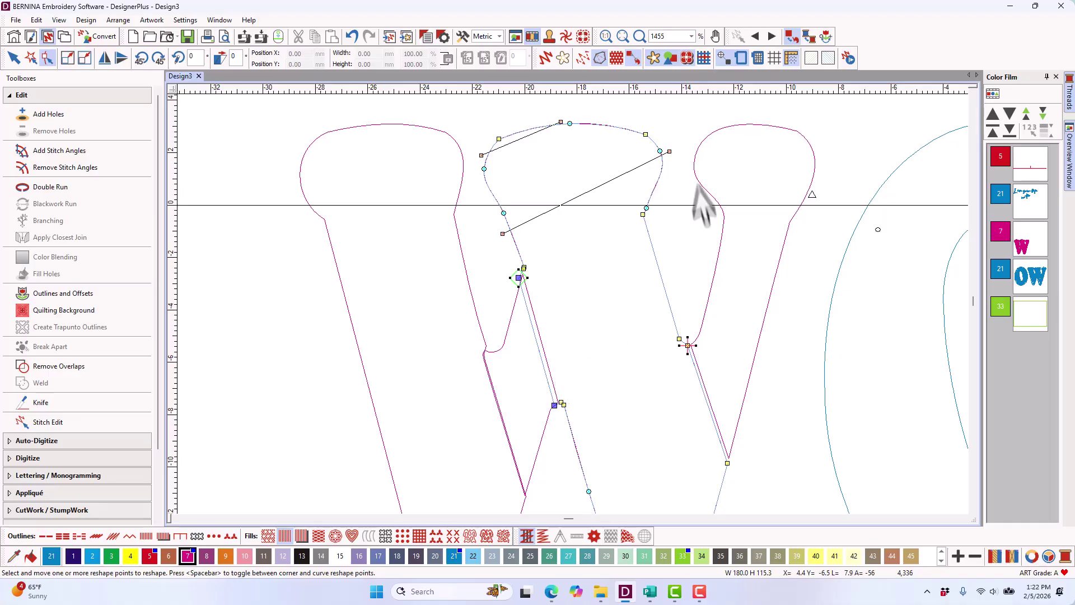
- Flatten the second stitch angle line across the head of the first W's middle stroke by moving both its ends
{"action": "left_click_drag", "start_coordinate": [674, 151], "coordinate": [665, 181]}
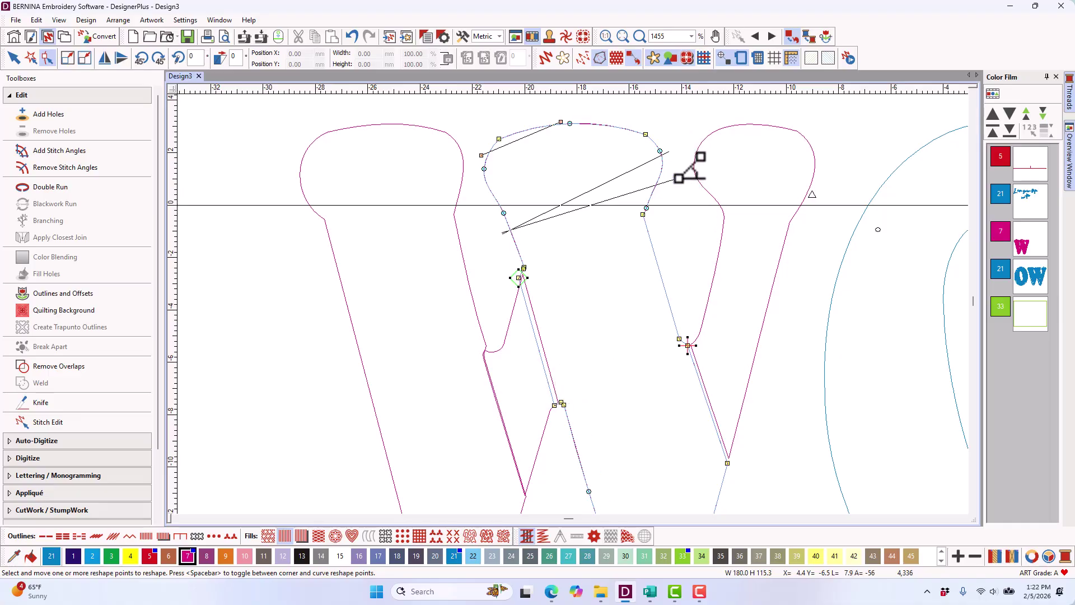
{"action": "left_click_drag", "start_coordinate": [502, 232], "coordinate": [491, 226]}
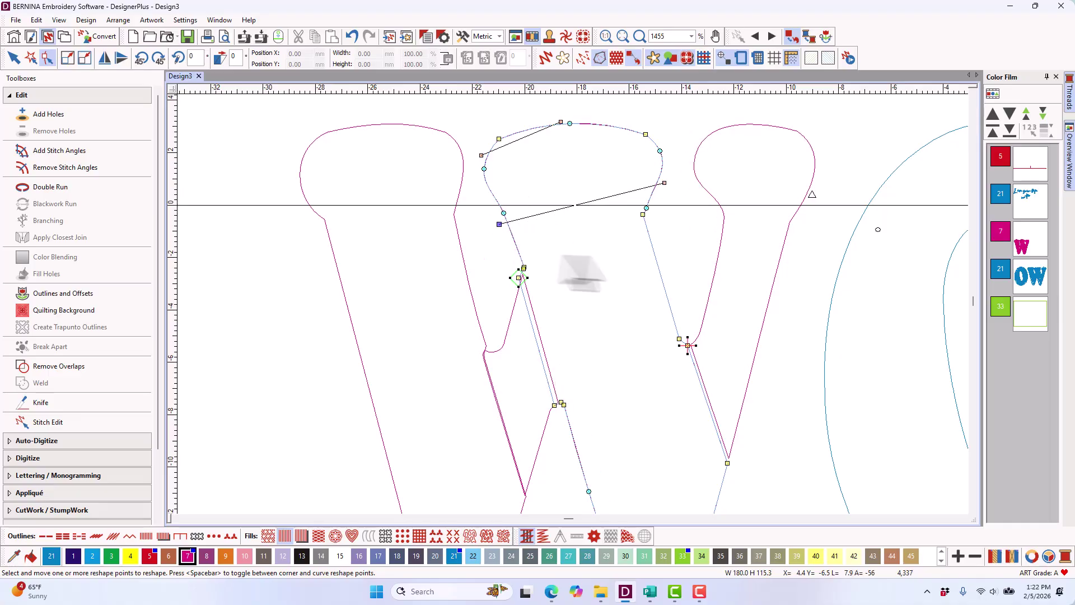
{"action": "scroll", "coordinate": [583, 324], "scroll_direction": "down", "scroll_amount": 2}
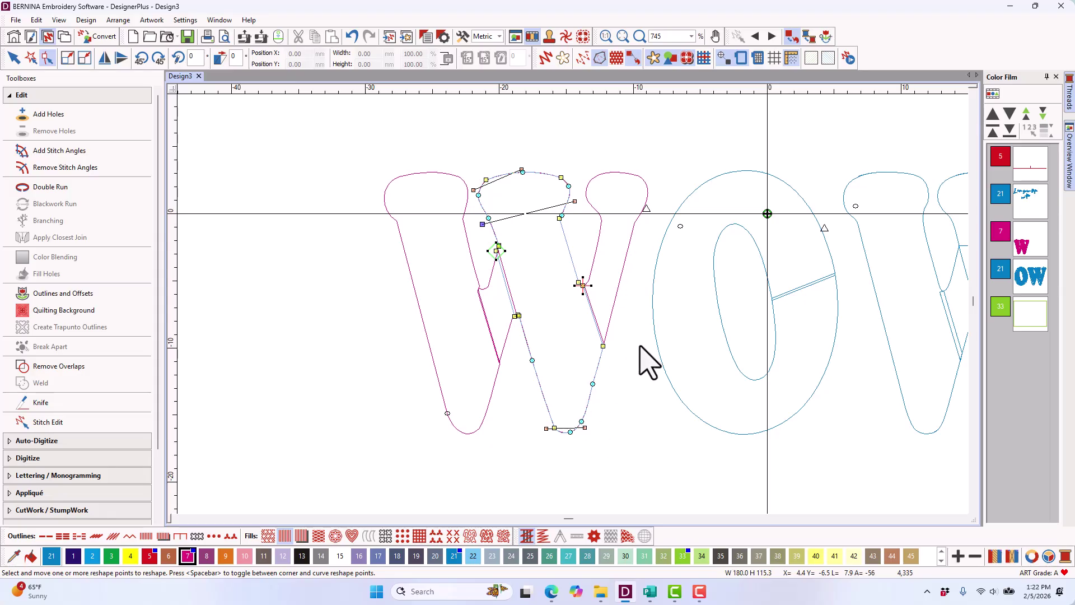
- Reshape the last stroke of the first W, moving its inner corner and bottom nodes outward so it overlaps the middle stroke
{"action": "key", "text": "Return"}
{"action": "scroll", "coordinate": [583, 316], "scroll_direction": "up", "scroll_amount": 3}
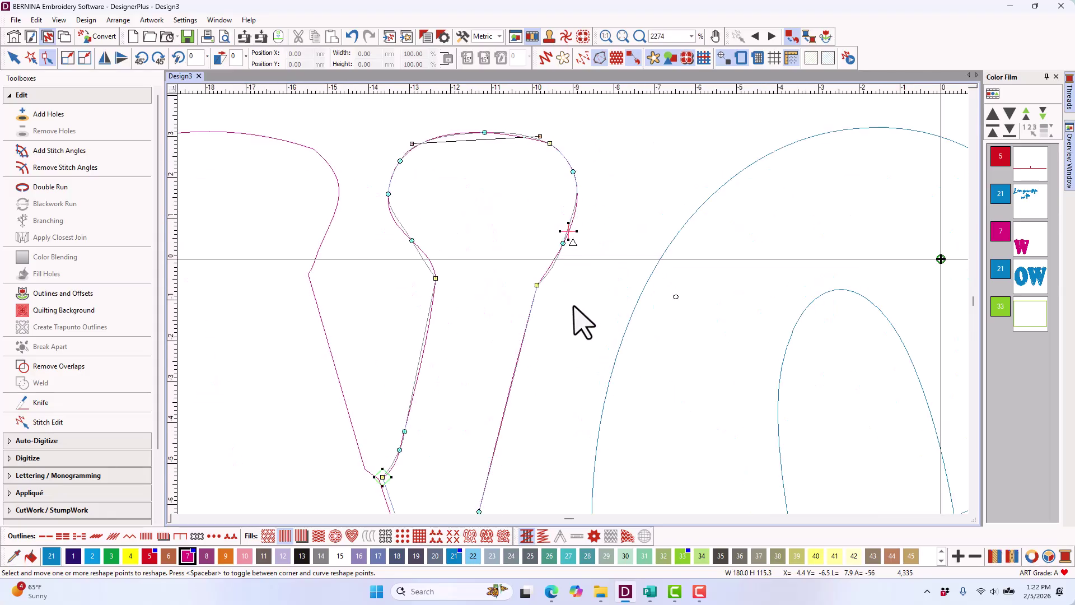
{"action": "scroll", "coordinate": [571, 353], "scroll_direction": "up", "scroll_amount": 2}
{"action": "scroll", "coordinate": [571, 352], "scroll_direction": "down", "scroll_amount": 1}
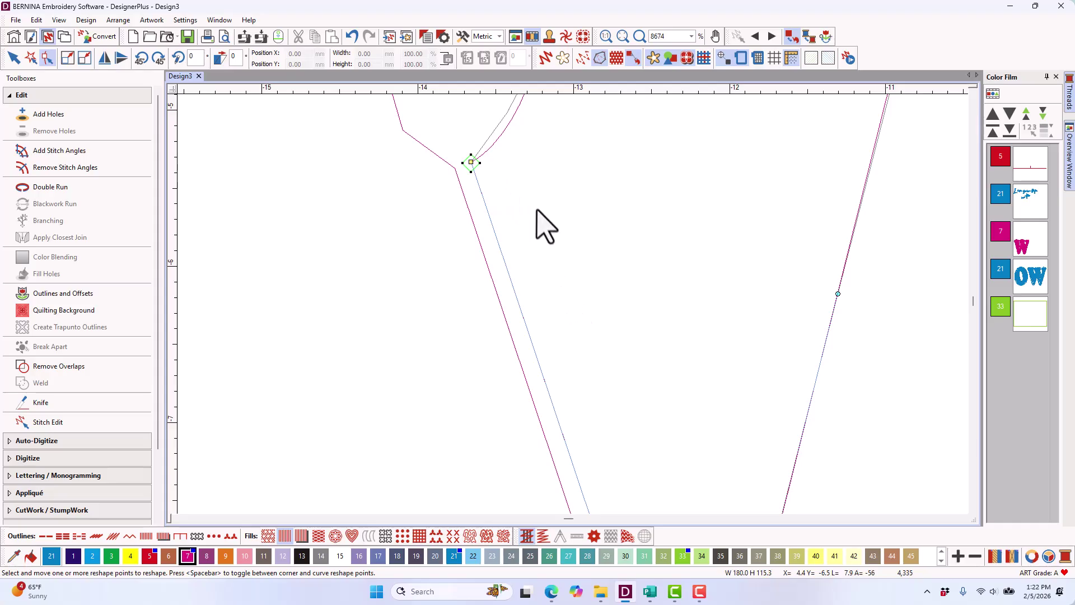
{"action": "scroll", "coordinate": [576, 320], "scroll_direction": "up", "scroll_amount": 1}
{"action": "scroll", "coordinate": [610, 341], "scroll_direction": "down", "scroll_amount": 3}
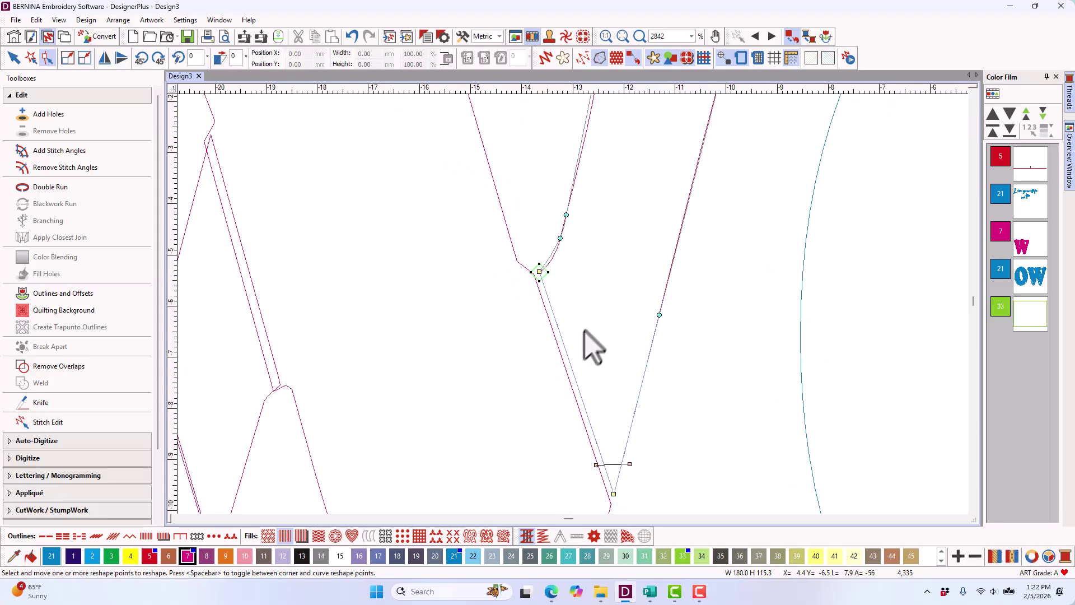
{"action": "left_click", "coordinate": [538, 272]}
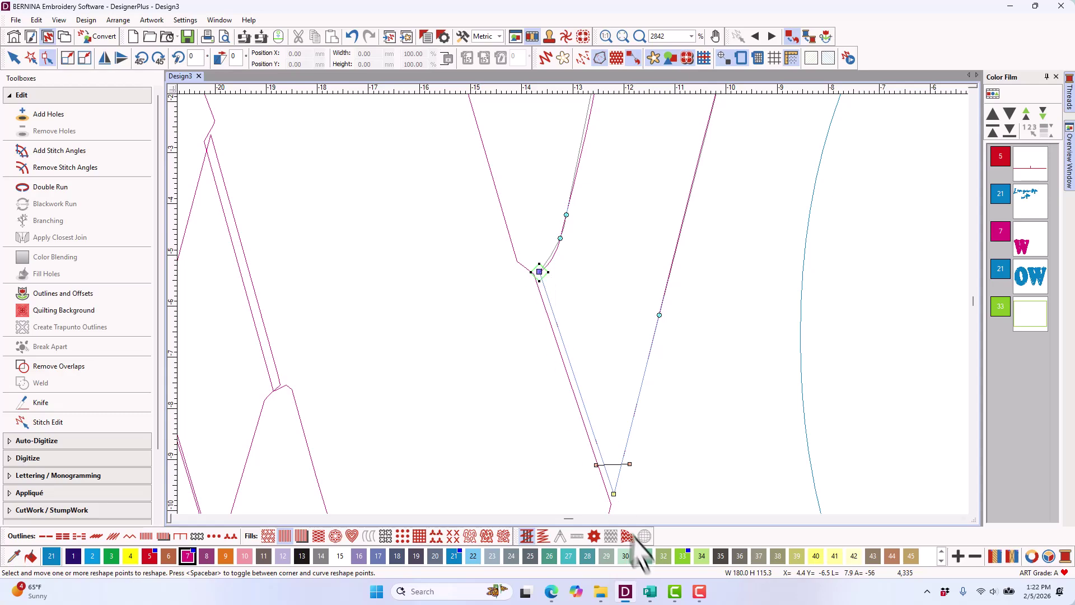
{"action": "left_click", "coordinate": [612, 495]}
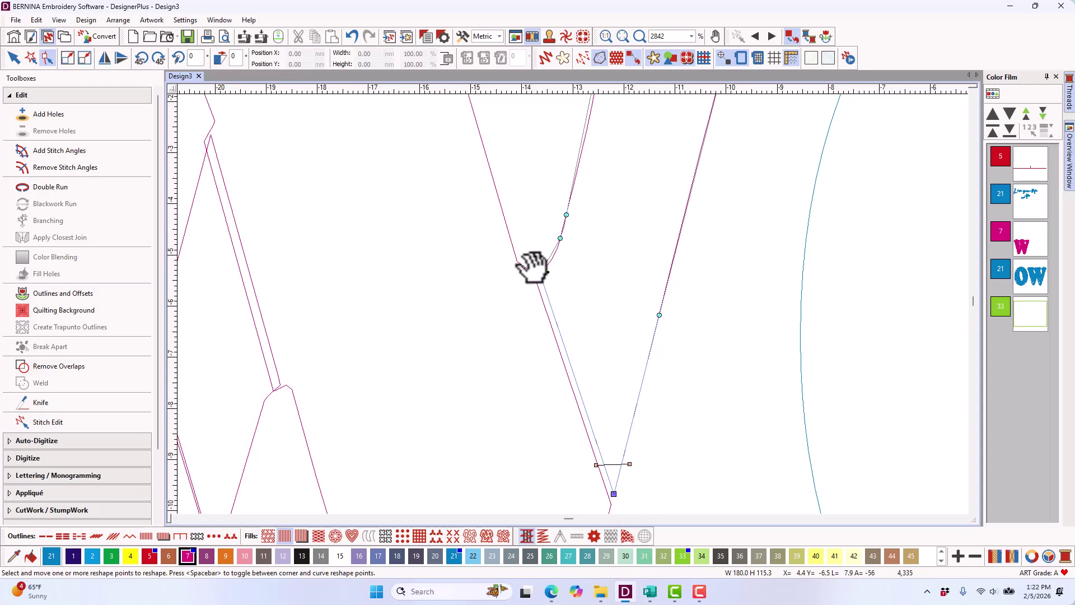
{"action": "left_click_drag", "start_coordinate": [535, 273], "coordinate": [532, 284]}
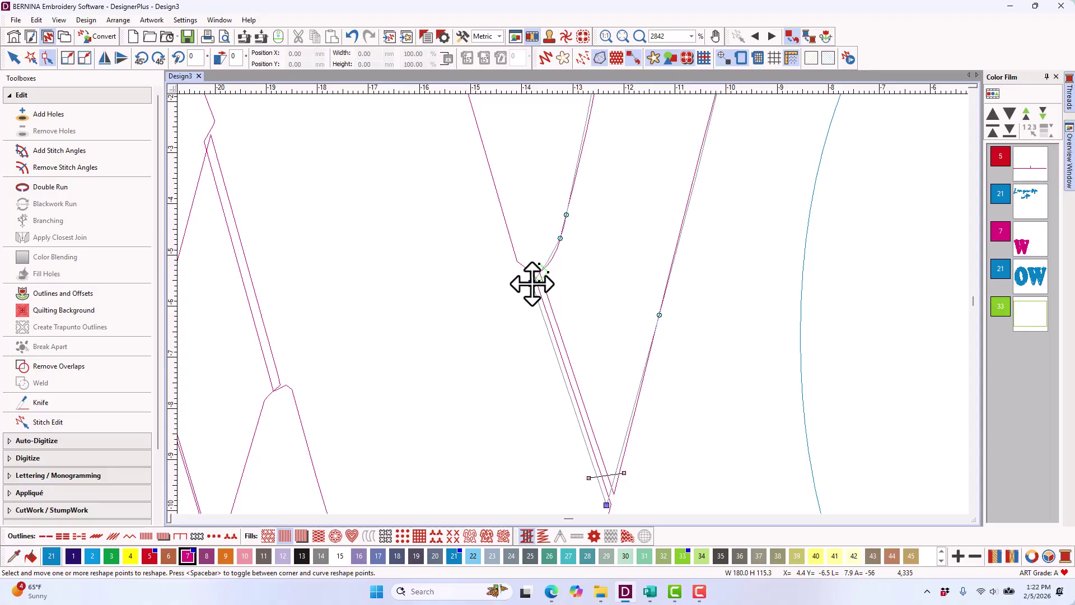
{"action": "scroll", "coordinate": [532, 284], "scroll_direction": "down", "scroll_amount": 6}
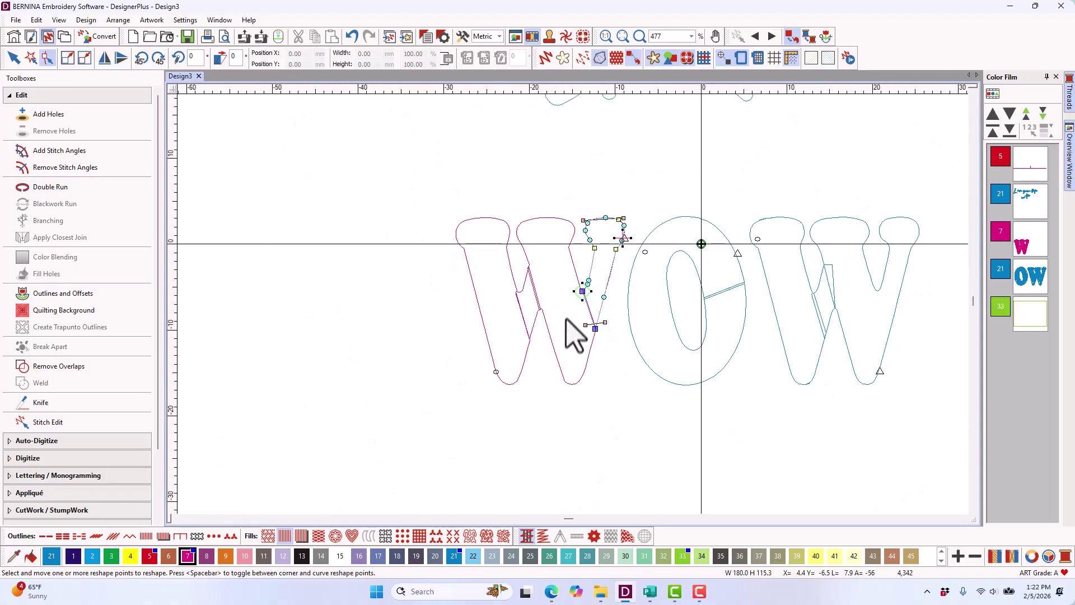
{"action": "key", "text": "Escape"}
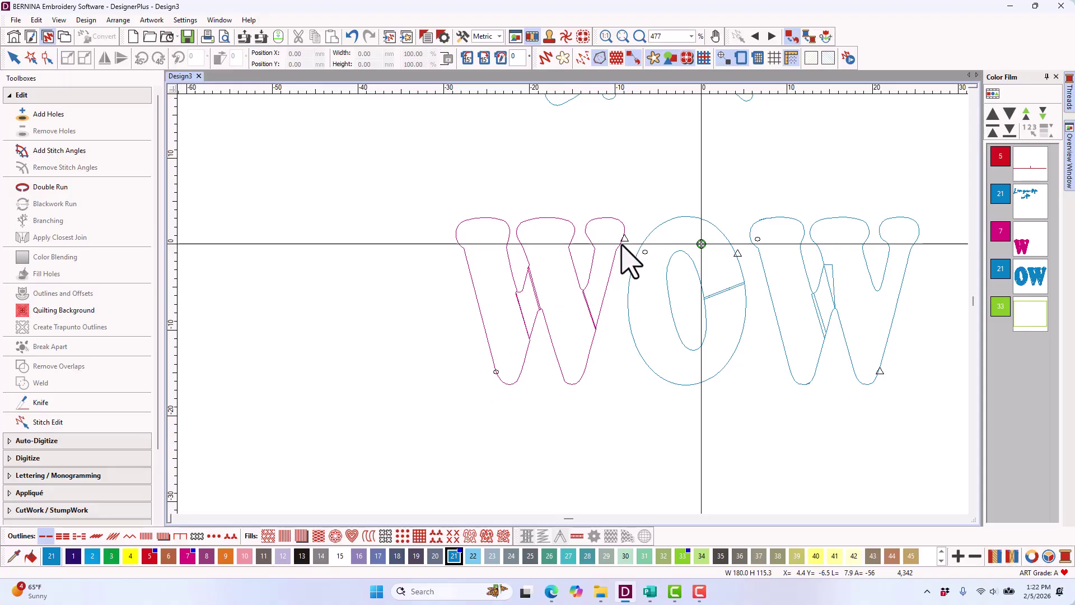
- Turn the stitches back on and group all pieces of the magenta first W
{"action": "left_click", "coordinate": [585, 58]}
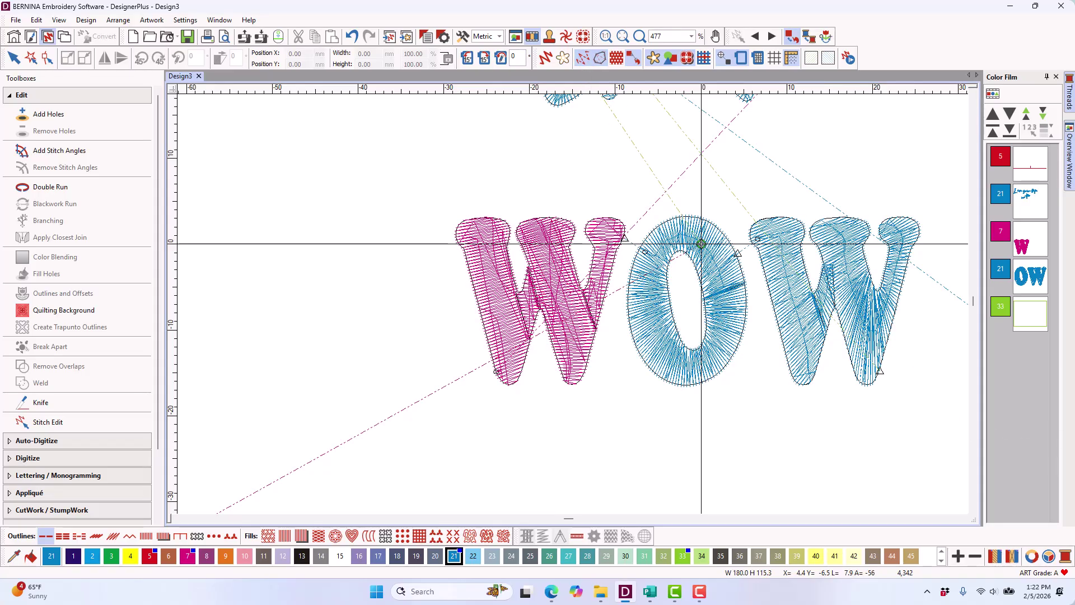
{"action": "left_click", "coordinate": [552, 591]}
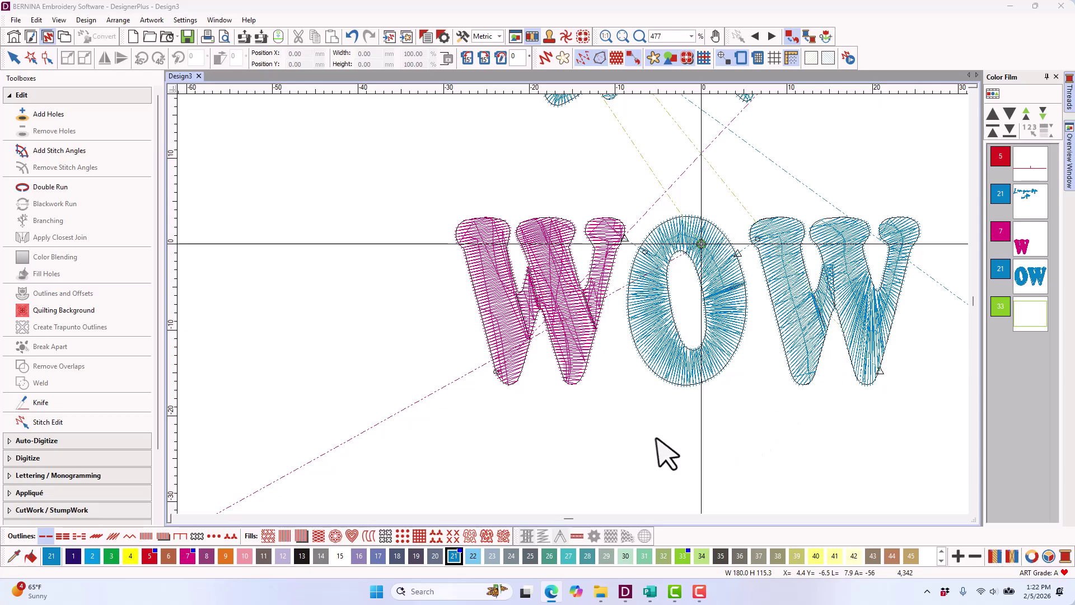
{"action": "left_click_drag", "start_coordinate": [401, 173], "coordinate": [641, 421]}
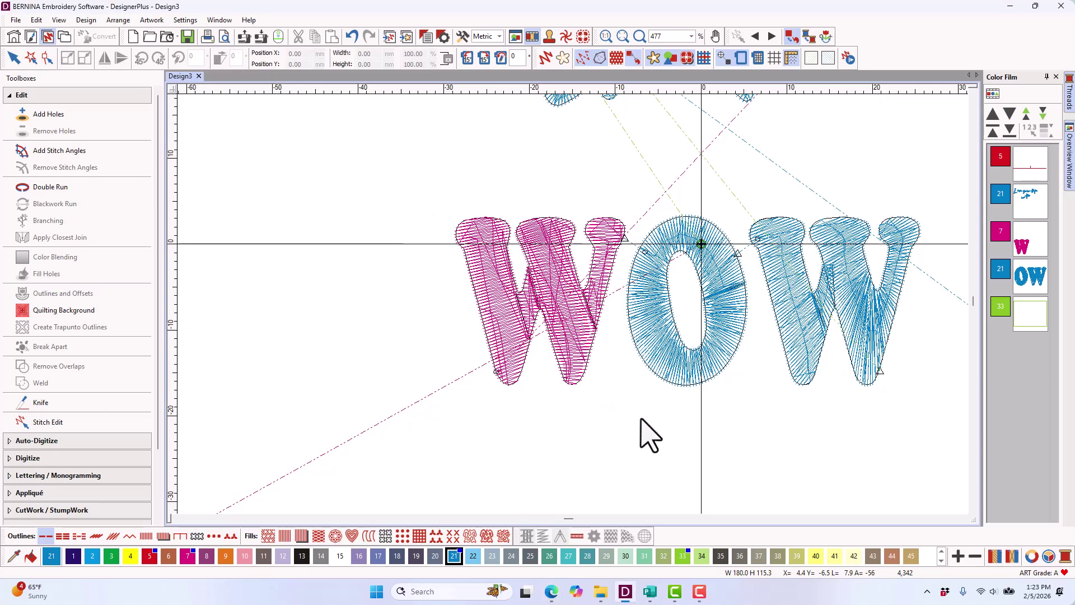
{"action": "right_click", "coordinate": [580, 362]}
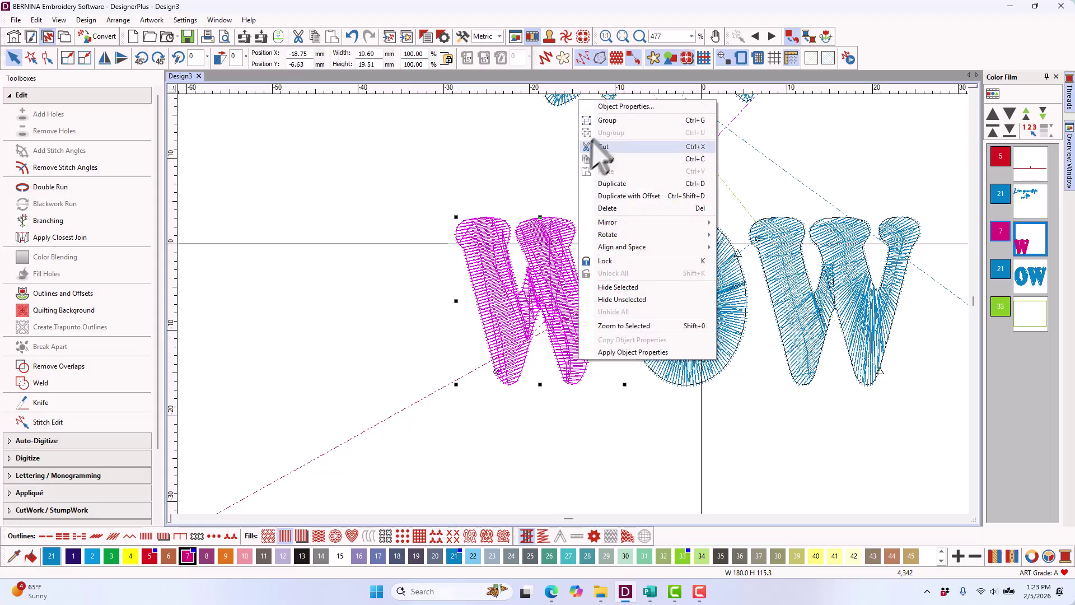
{"action": "left_click", "coordinate": [606, 121]}
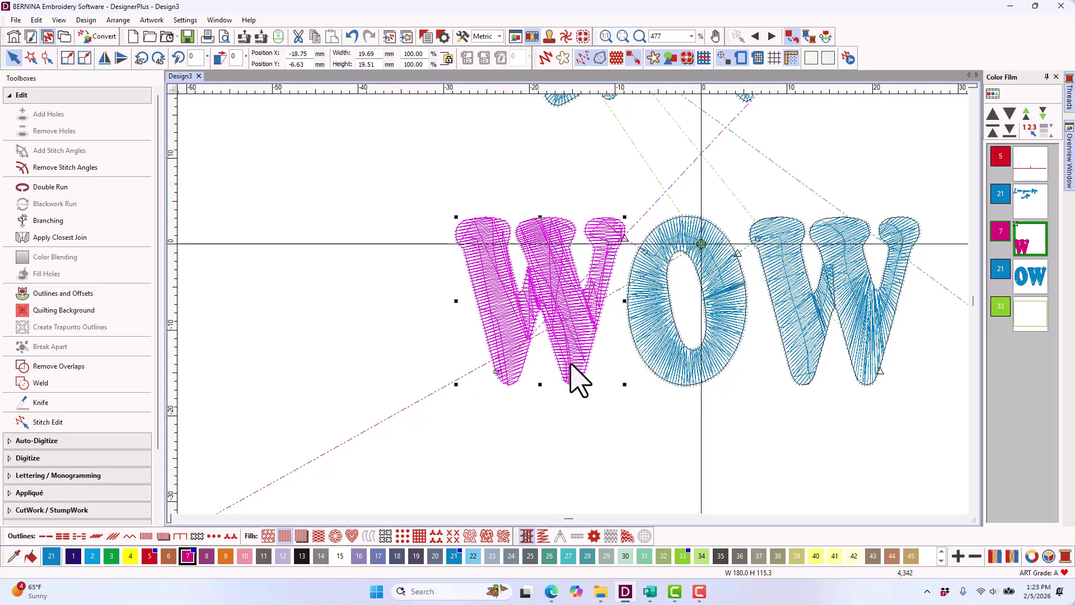
- Place a copy of the grouped magenta W exactly over the second W and delete the blue W beneath it
{"action": "left_click_drag", "start_coordinate": [570, 364], "coordinate": [865, 400]}
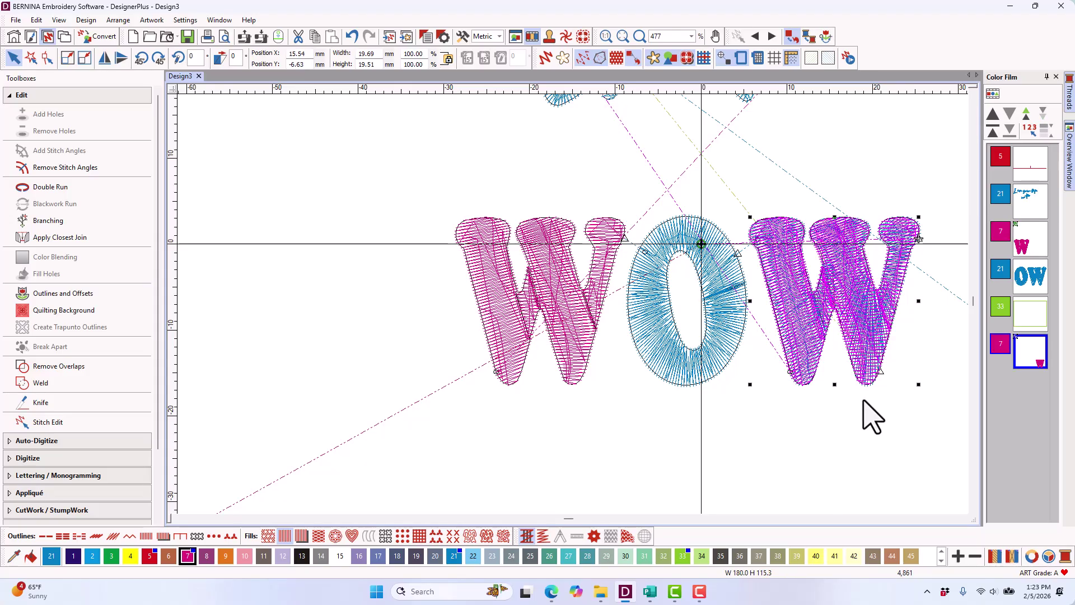
{"action": "scroll", "coordinate": [878, 311], "scroll_direction": "down", "scroll_amount": 1}
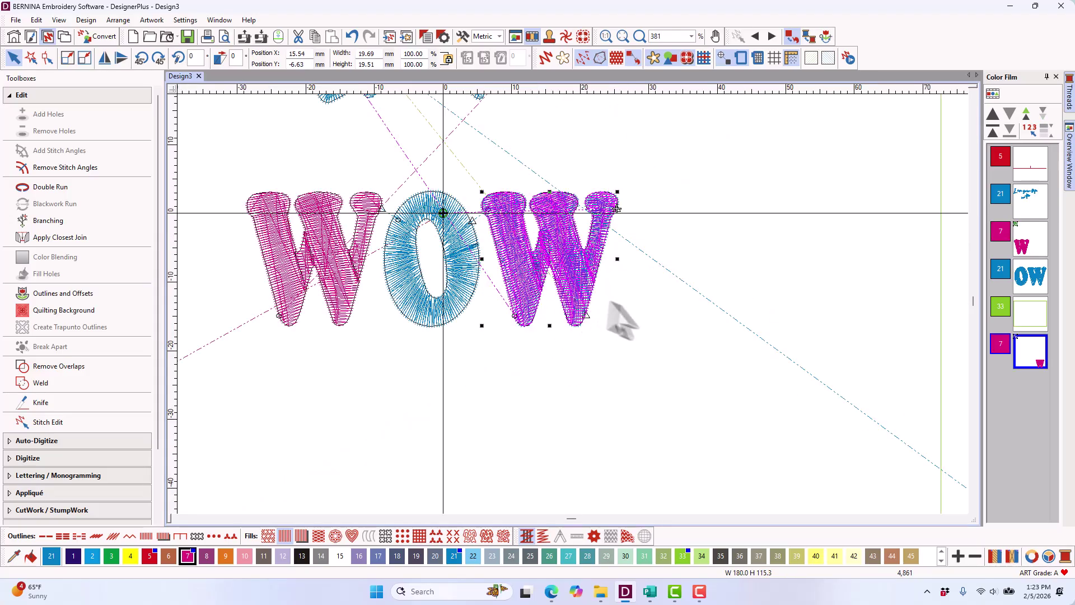
{"action": "left_click", "coordinate": [802, 358]}
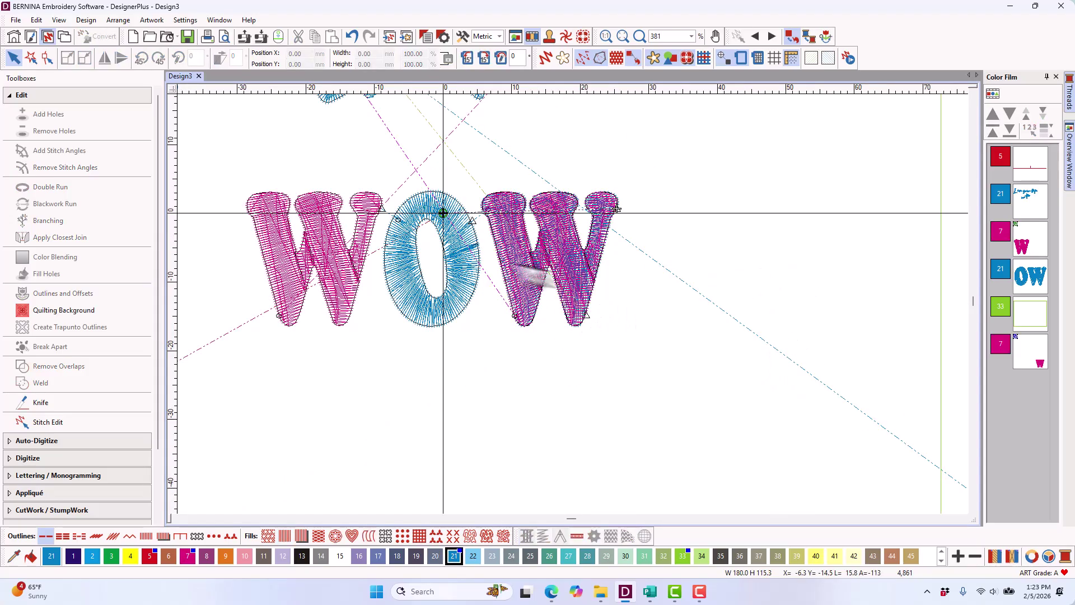
{"action": "left_click", "coordinate": [567, 303]}
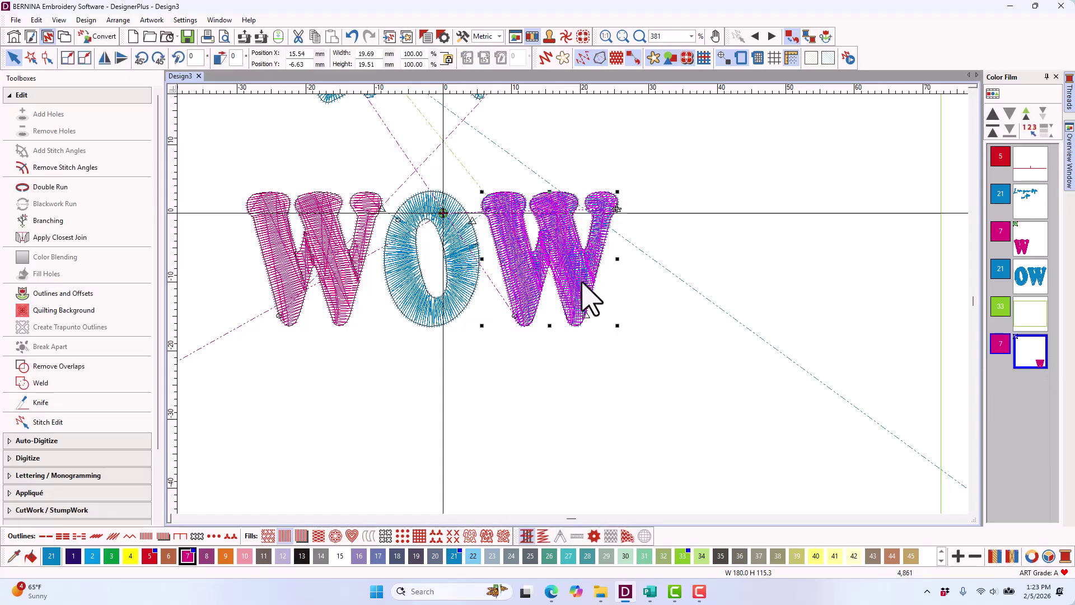
{"action": "left_click", "coordinate": [583, 283]}
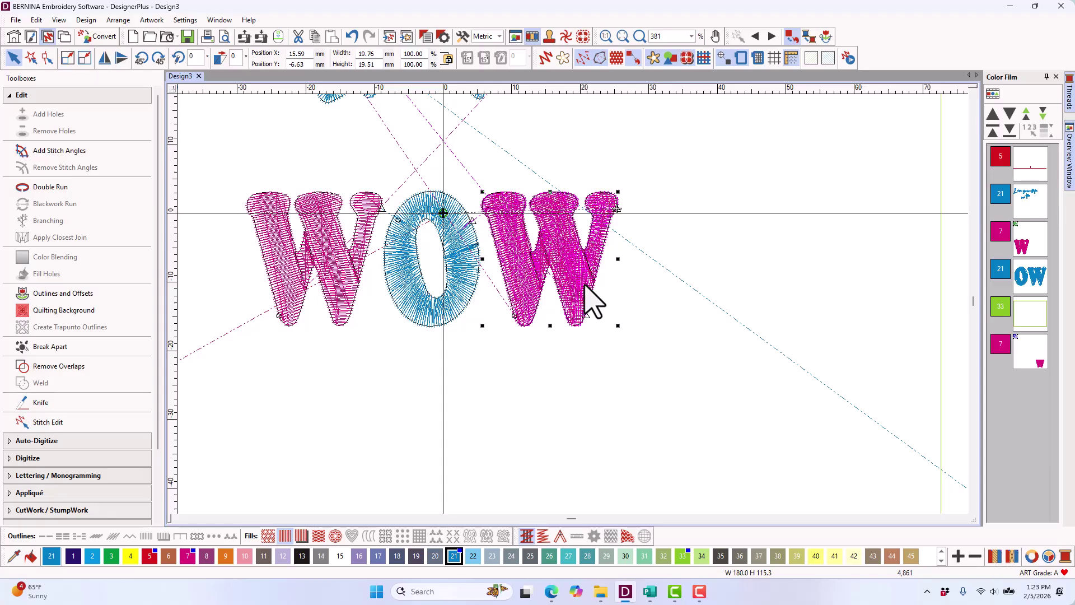
{"action": "key", "text": "Escape"}
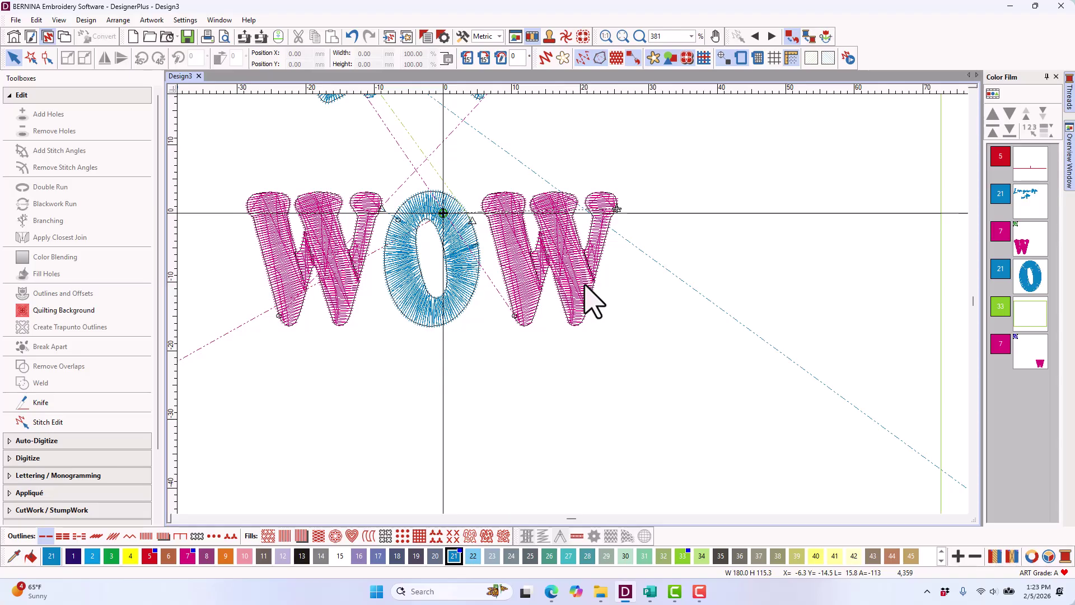
- Measure the gap between the O and the second W
{"action": "scroll", "coordinate": [576, 319], "scroll_direction": "up", "scroll_amount": 2}
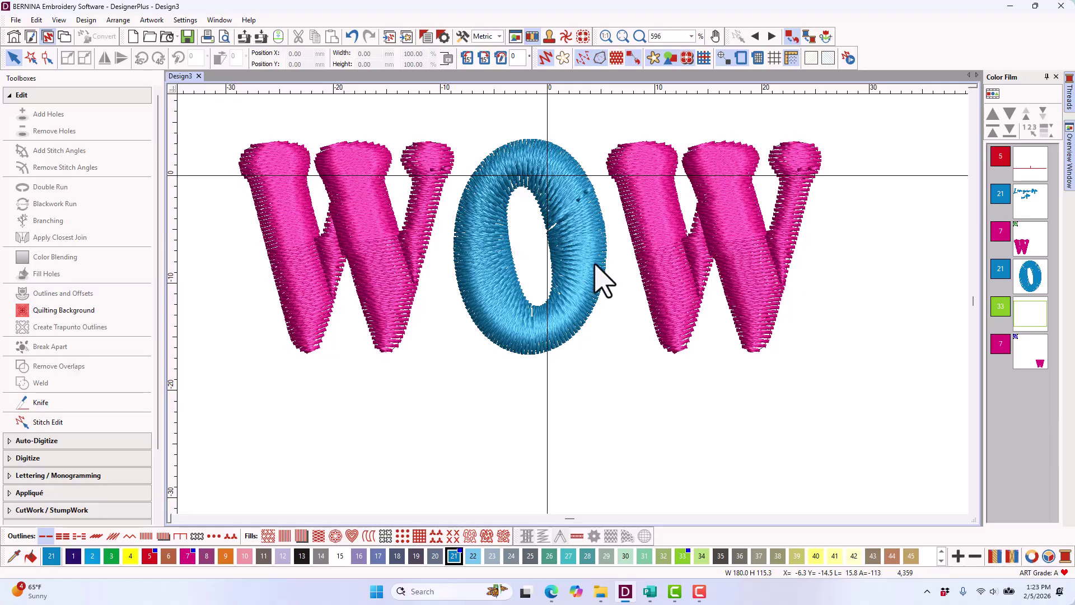
{"action": "key", "text": "m"}
{"action": "left_click", "coordinate": [624, 268]}
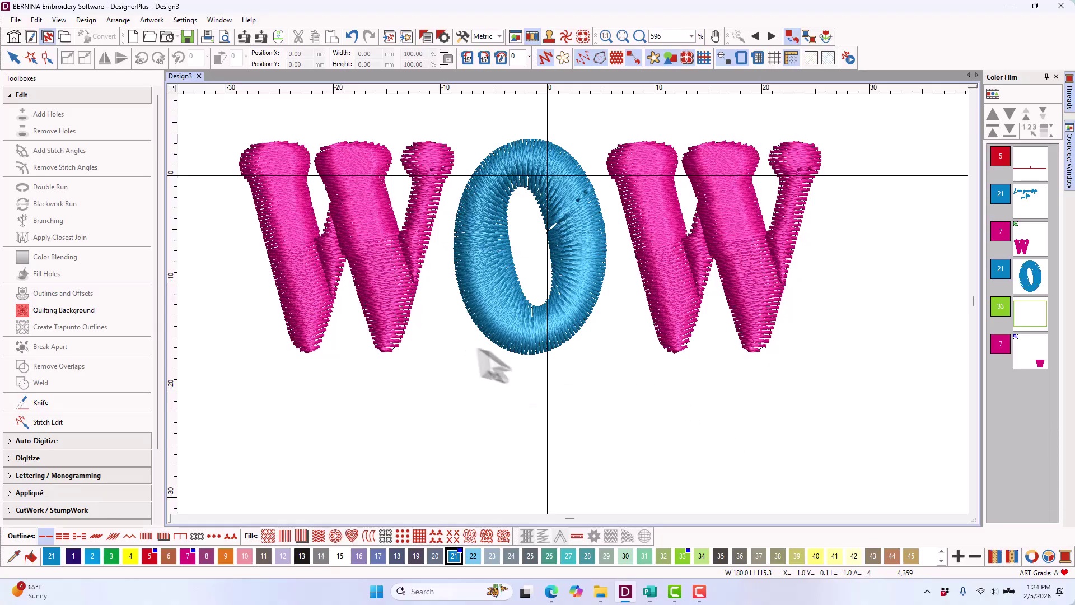
- Recolour all three WOW letters with red thread colour 5 and break apart the O lettering object
{"action": "scroll", "coordinate": [492, 360], "scroll_direction": "down", "scroll_amount": 2}
{"action": "left_click_drag", "start_coordinate": [334, 218], "coordinate": [784, 413]}
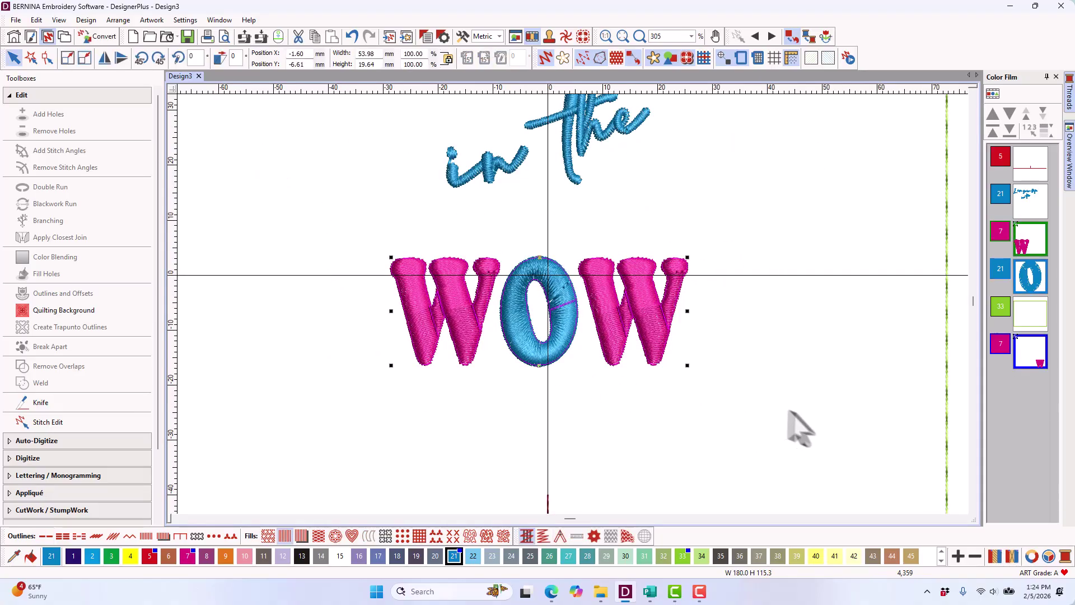
{"action": "left_click", "coordinate": [154, 557]}
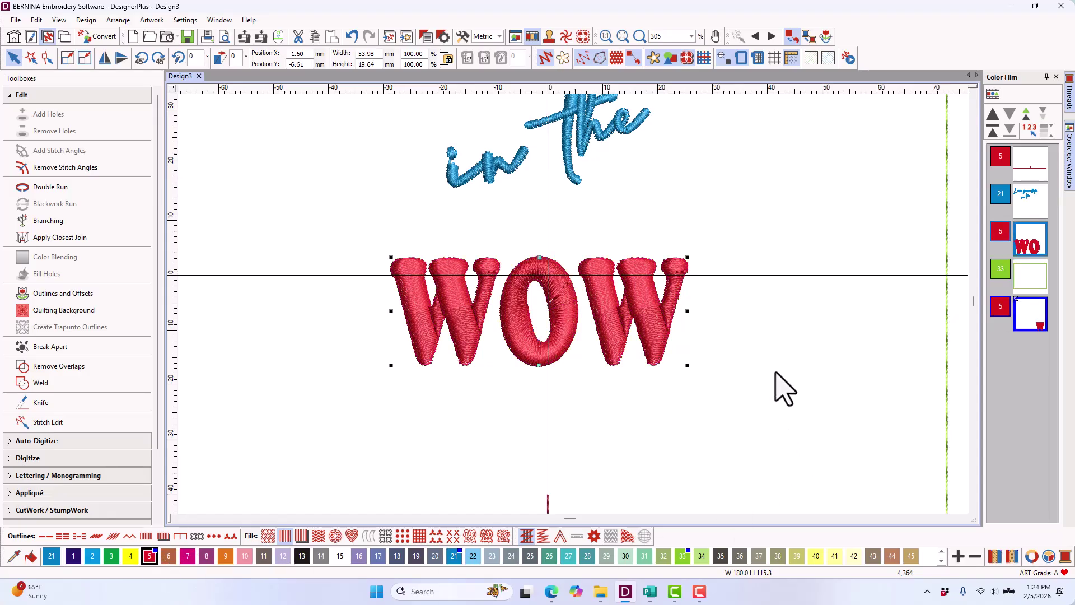
{"action": "left_click", "coordinate": [553, 355]}
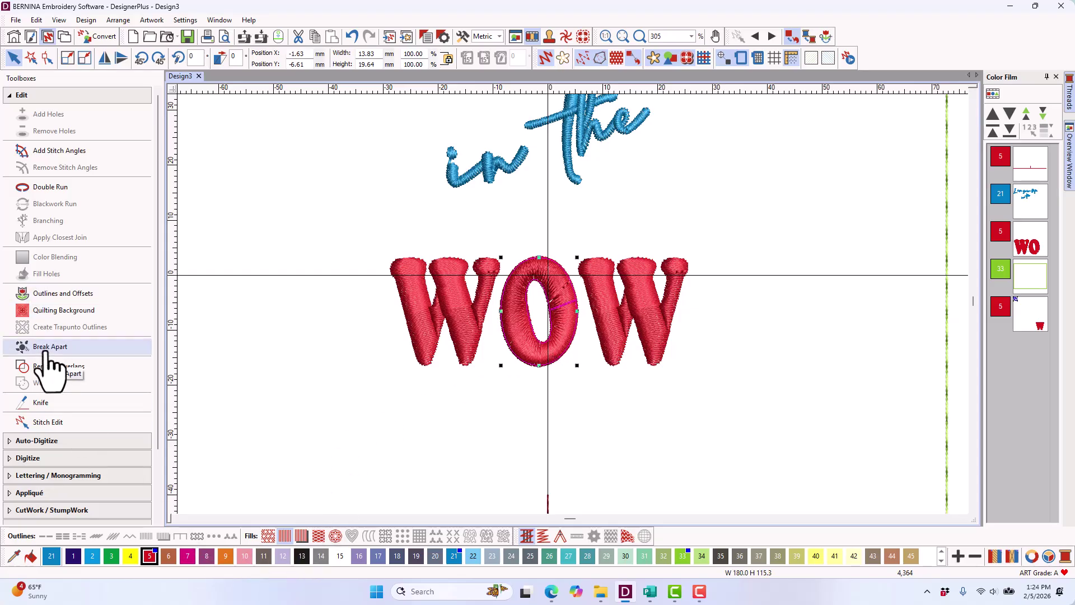
{"action": "left_click", "coordinate": [50, 364]}
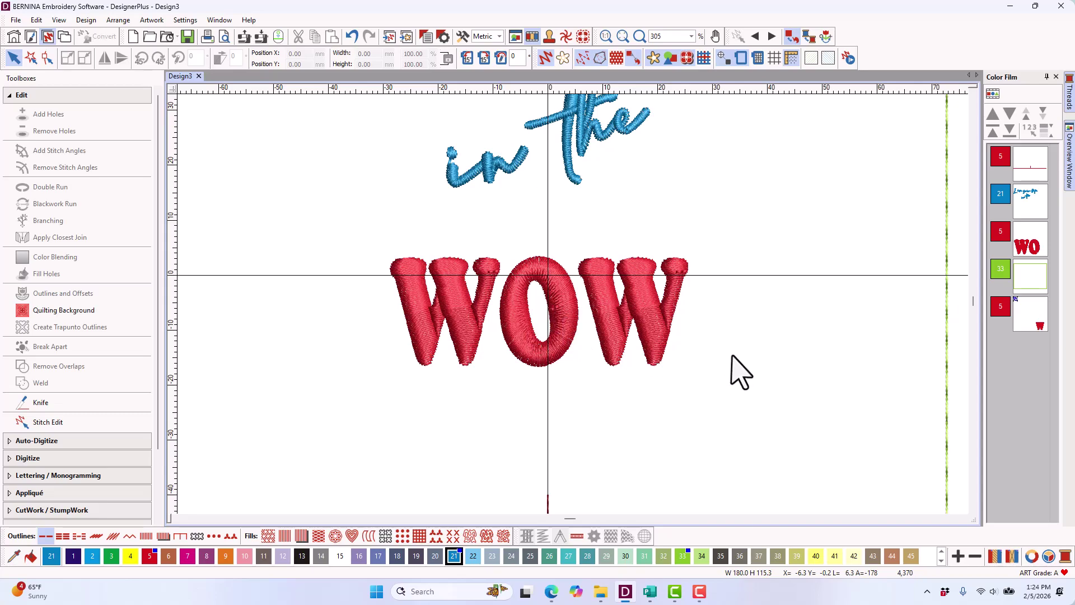
- Apply a Fancy fill with pattern 117 Four Square (45) to all the WOW letters
{"action": "left_click_drag", "start_coordinate": [335, 214], "coordinate": [757, 414]}
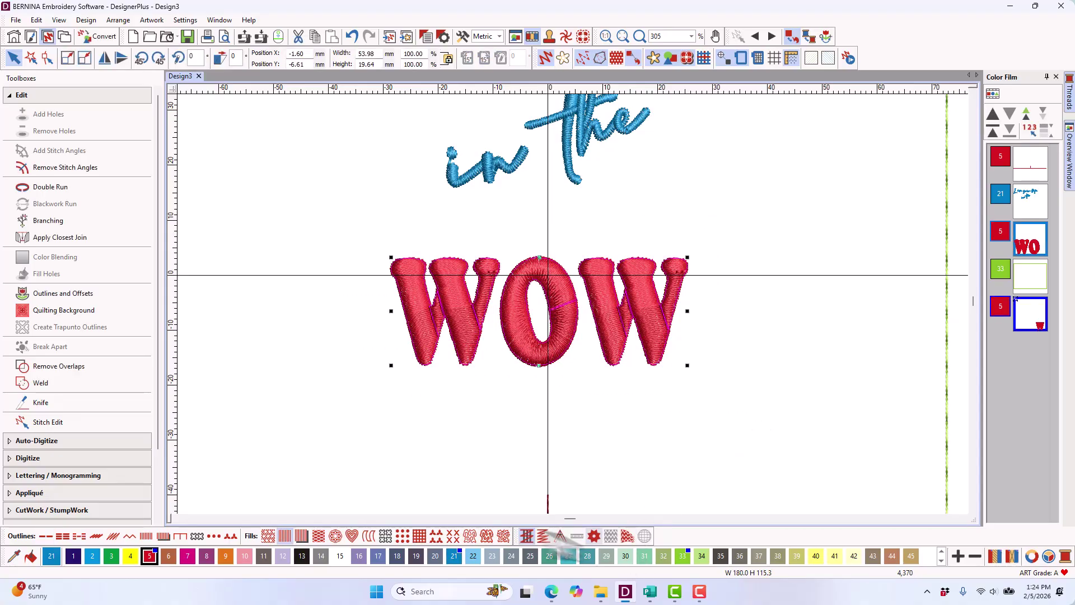
{"action": "right_click", "coordinate": [317, 536]}
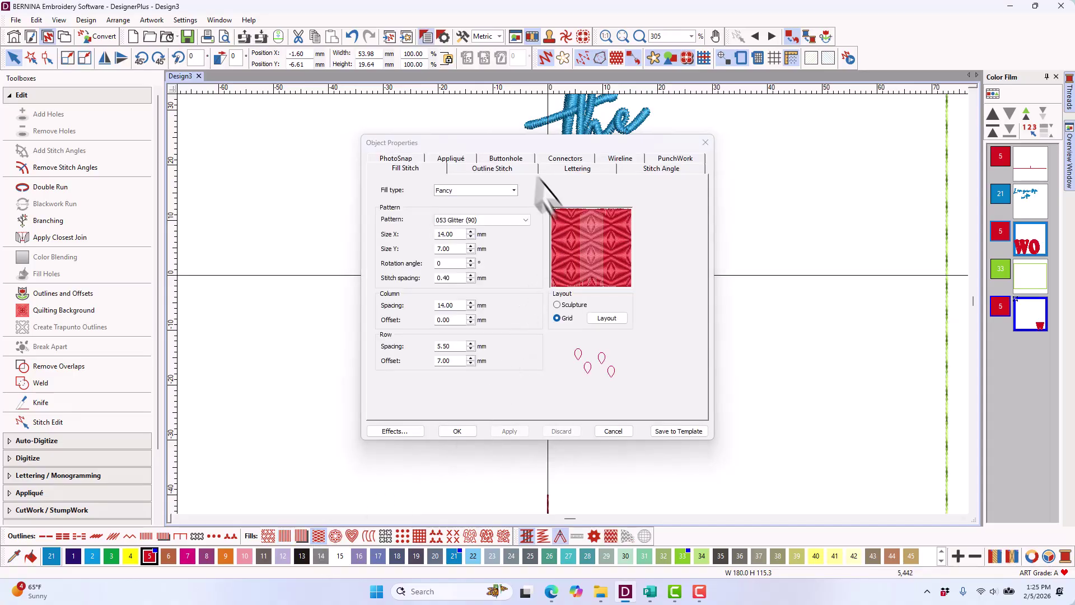
{"action": "left_click_drag", "start_coordinate": [528, 147], "coordinate": [842, 122]}
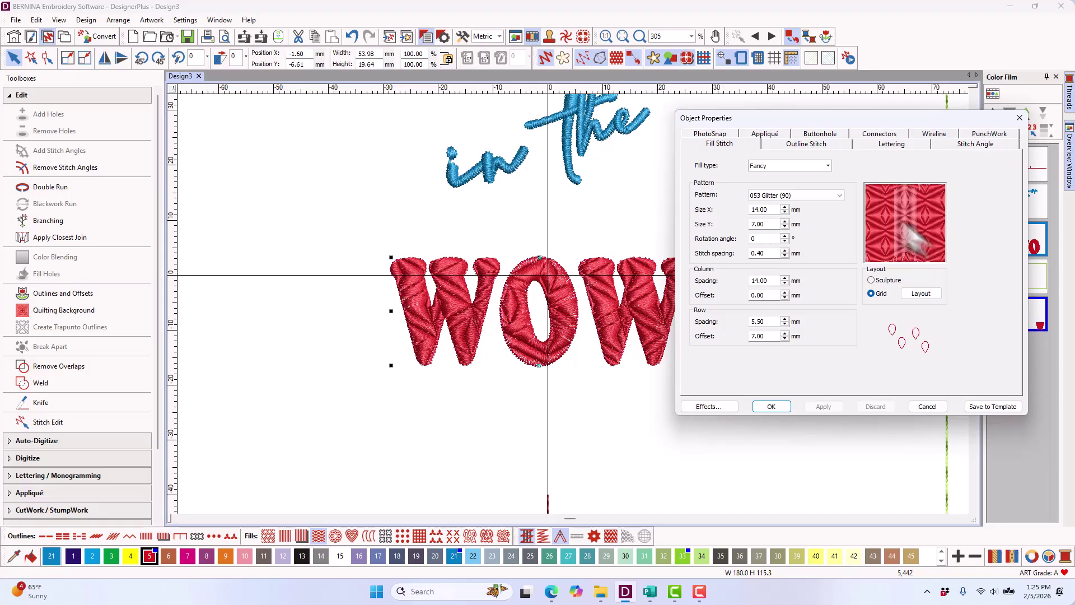
{"action": "left_click", "coordinate": [839, 194]}
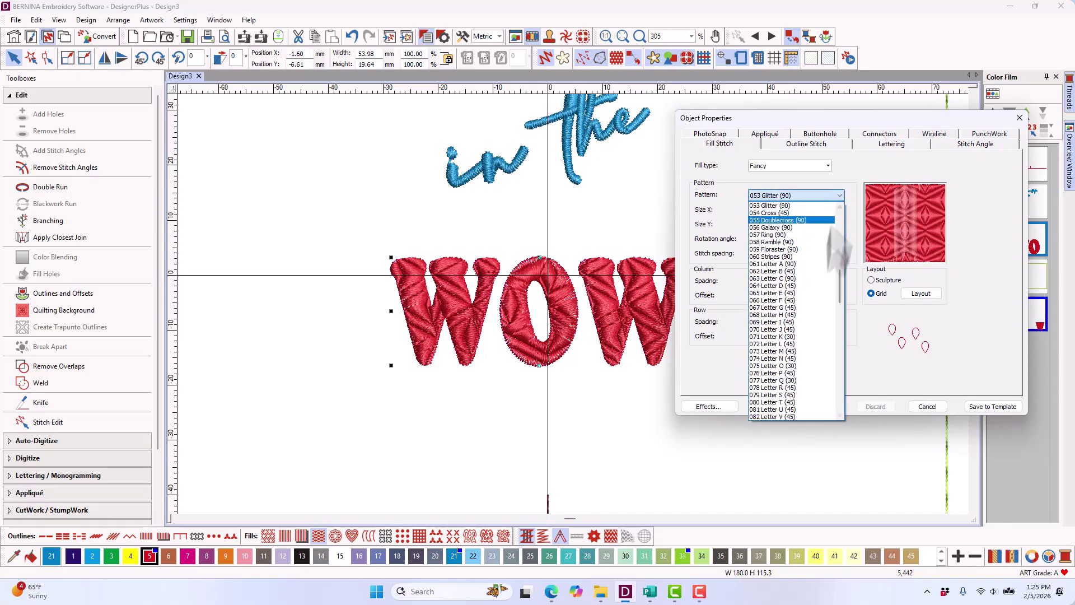
{"action": "scroll", "coordinate": [806, 336], "scroll_direction": "down", "scroll_amount": 6}
{"action": "scroll", "coordinate": [778, 322], "scroll_direction": "down", "scroll_amount": 8}
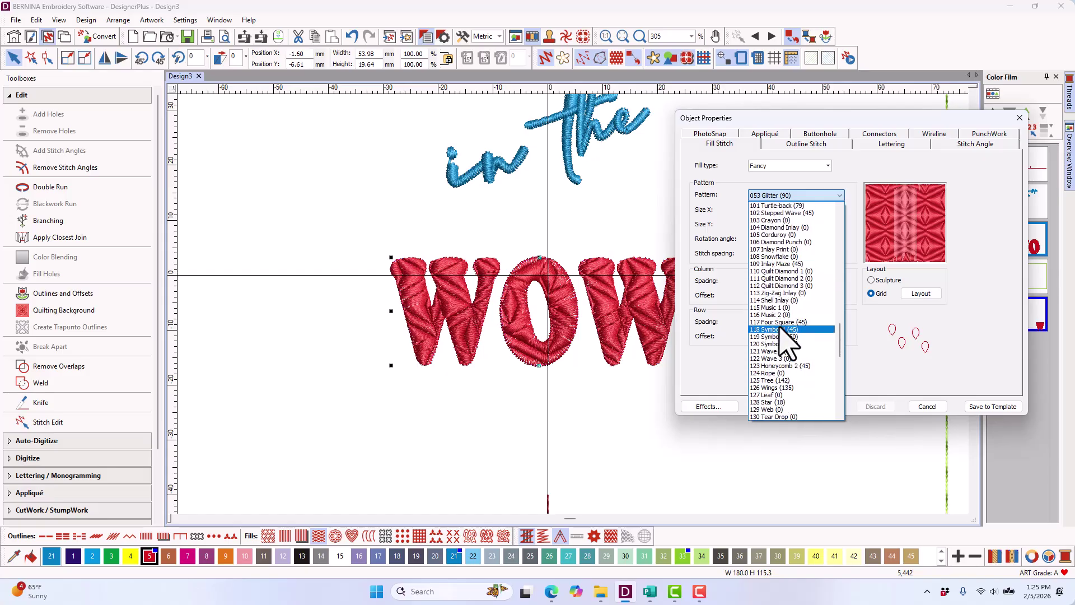
{"action": "left_click", "coordinate": [779, 324]}
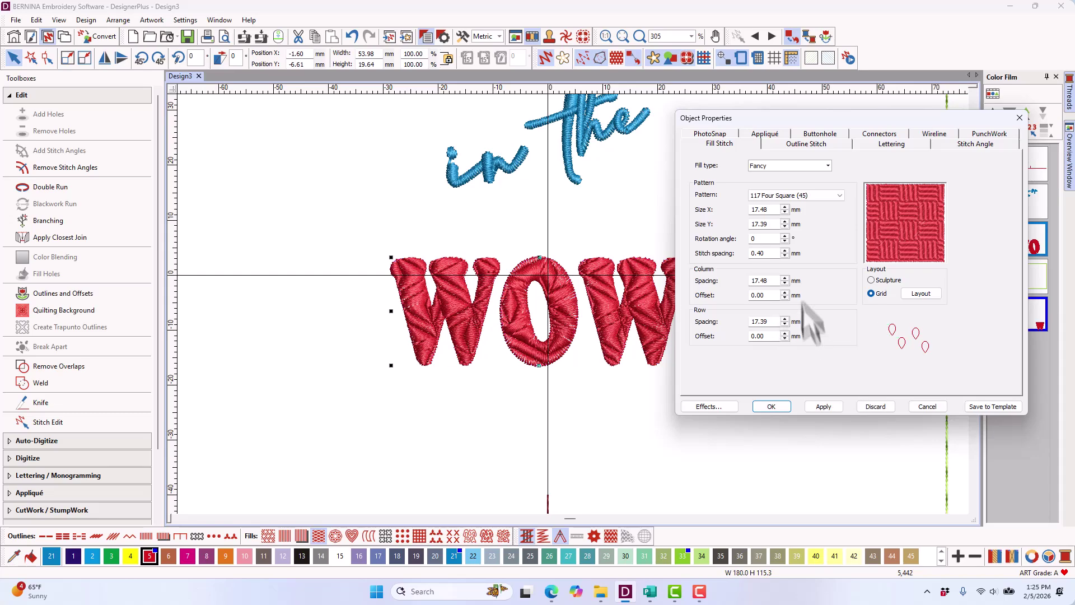
{"action": "left_click", "coordinate": [821, 408]}
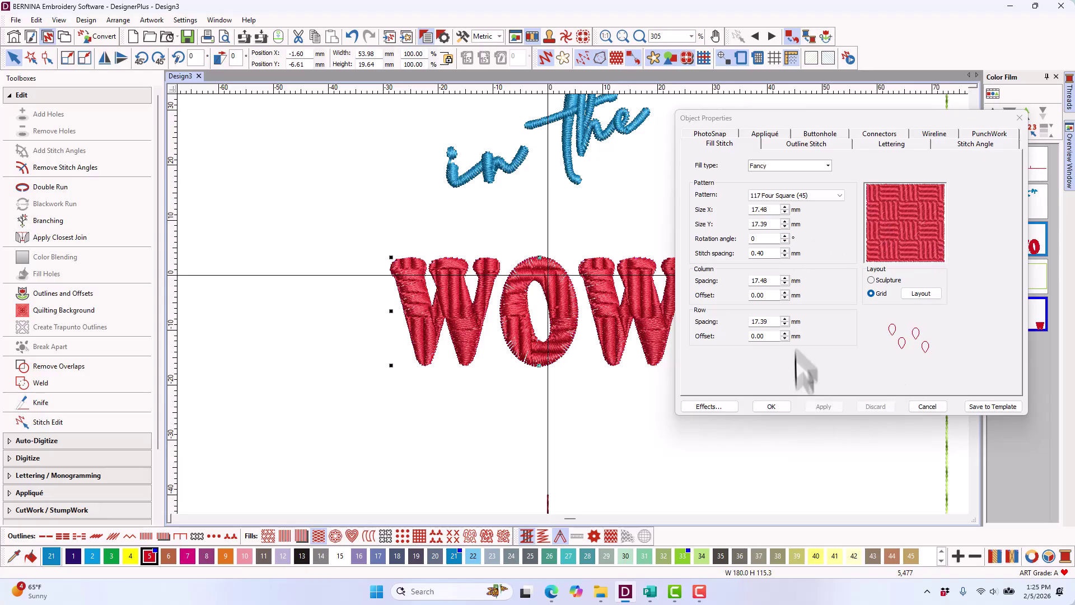
{"action": "left_click", "coordinate": [771, 406]}
- Group the three WOW letters into one object
{"action": "key", "text": "0"}
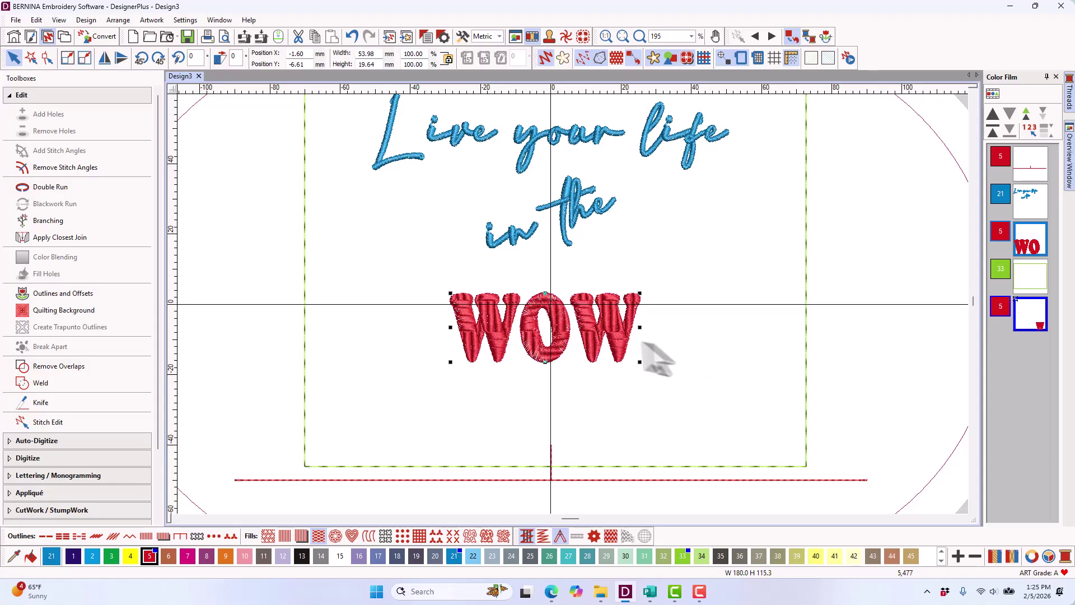
{"action": "right_click", "coordinate": [622, 337]}
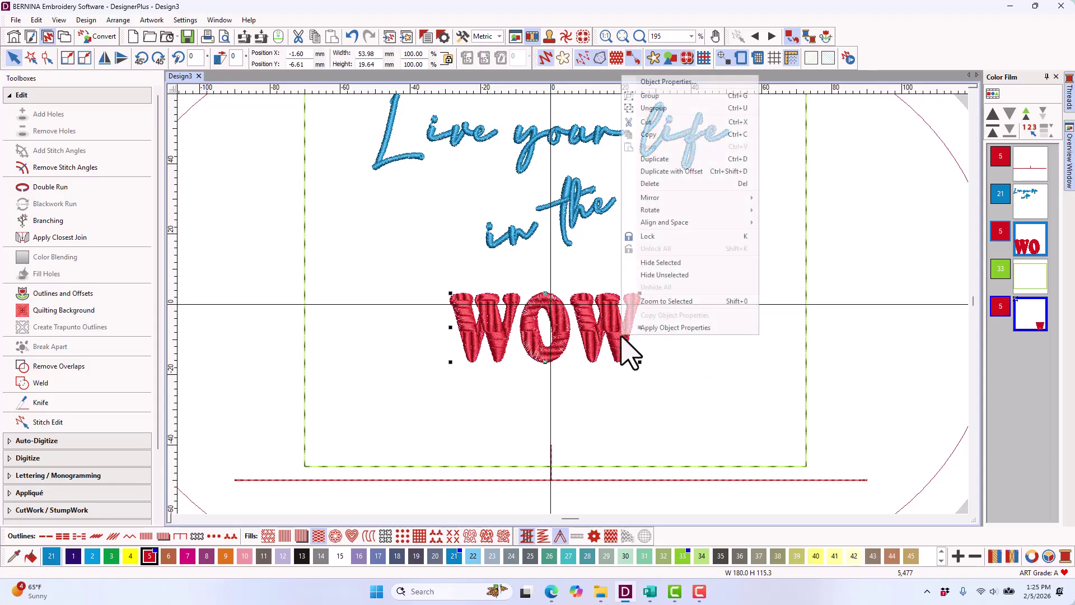
{"action": "left_click", "coordinate": [658, 96]}
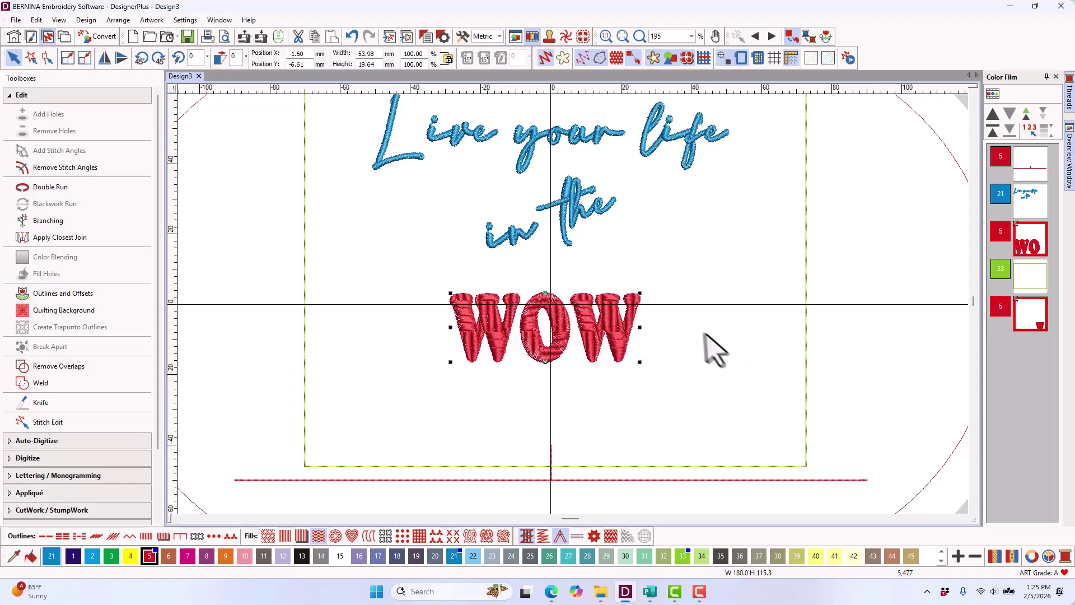
- Select both script lines and the WOW group and align their centers vertically
{"action": "scroll", "coordinate": [582, 317], "scroll_direction": "down", "scroll_amount": 1}
{"action": "scroll", "coordinate": [570, 299], "scroll_direction": "down", "scroll_amount": 1}
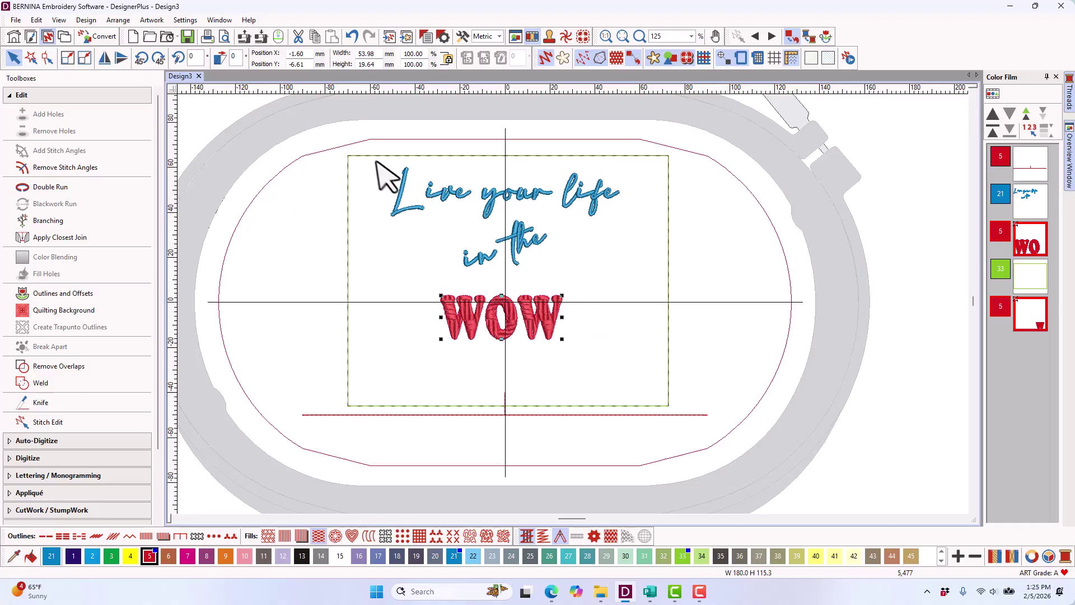
{"action": "left_click_drag", "start_coordinate": [371, 162], "coordinate": [646, 365]}
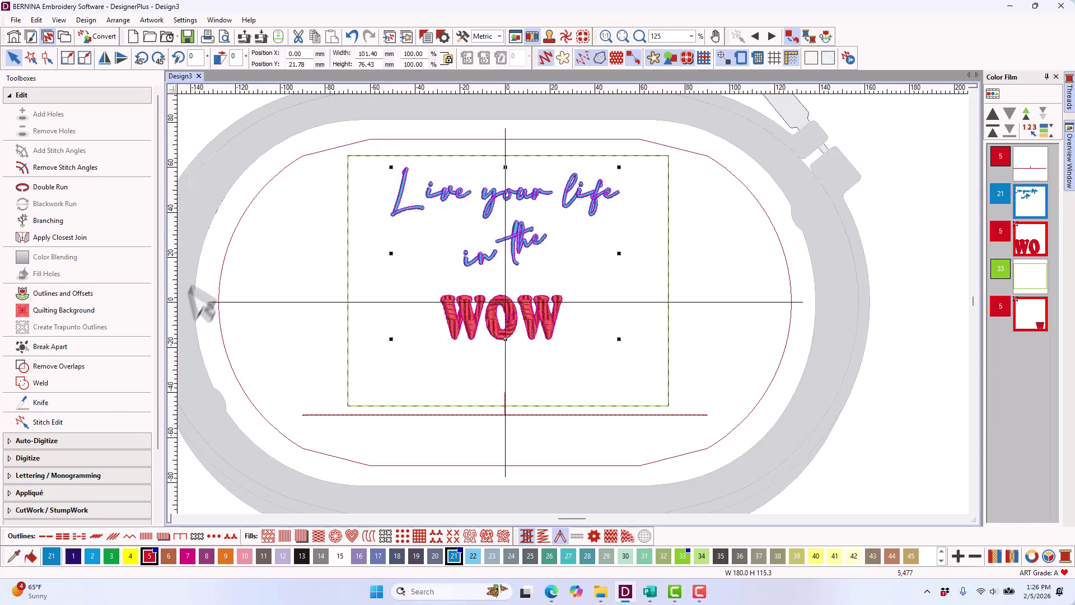
{"action": "scroll", "coordinate": [73, 506], "scroll_direction": "down", "scroll_amount": 1}
{"action": "scroll", "coordinate": [70, 502], "scroll_direction": "down", "scroll_amount": 1}
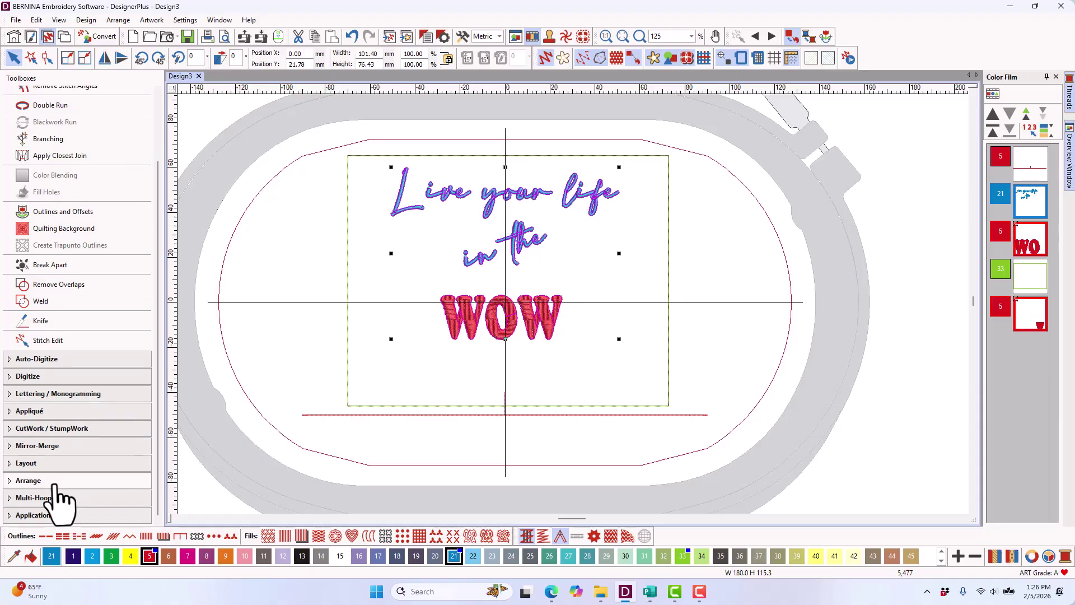
{"action": "left_click", "coordinate": [67, 482]}
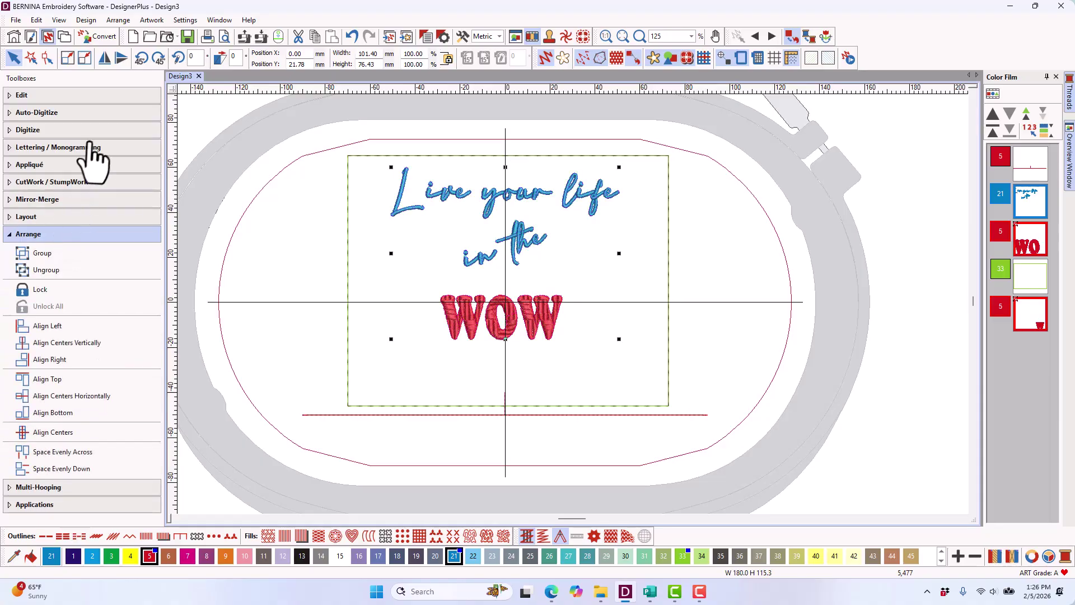
{"action": "left_click", "coordinate": [83, 348]}
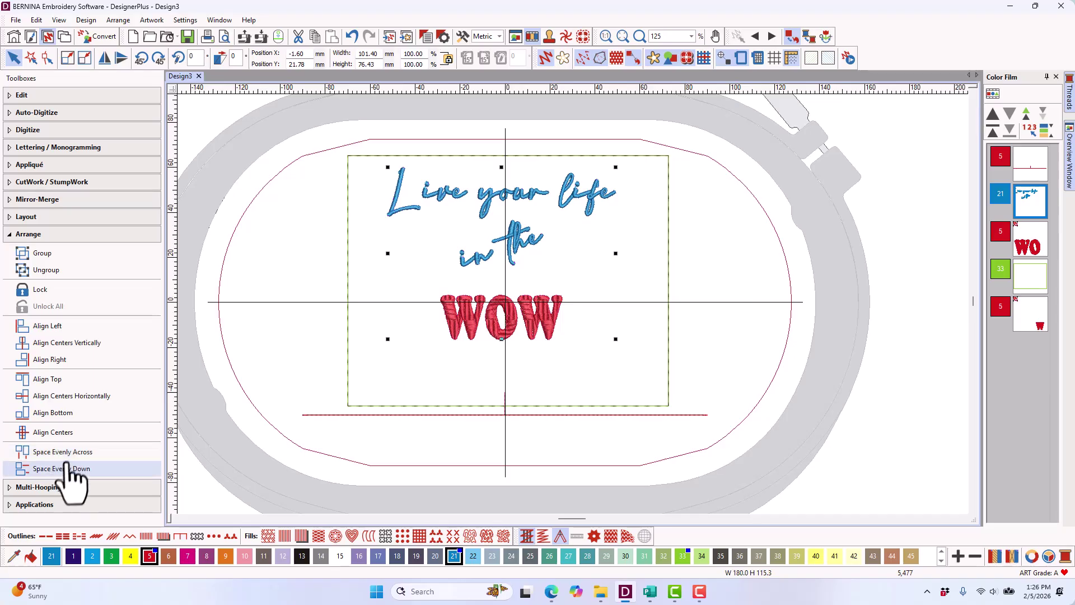
- Set the X position of the aligned script lines and WOW to 0 mm
{"action": "double_click", "coordinate": [299, 54]}
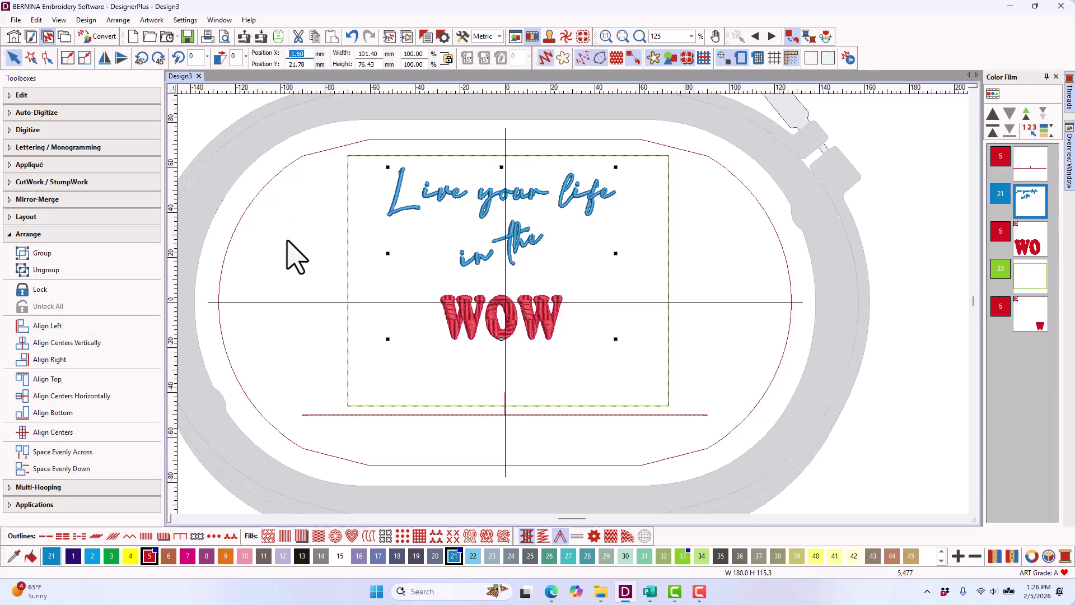
{"action": "type", "text": "0"}
{"action": "key", "text": "Return"}
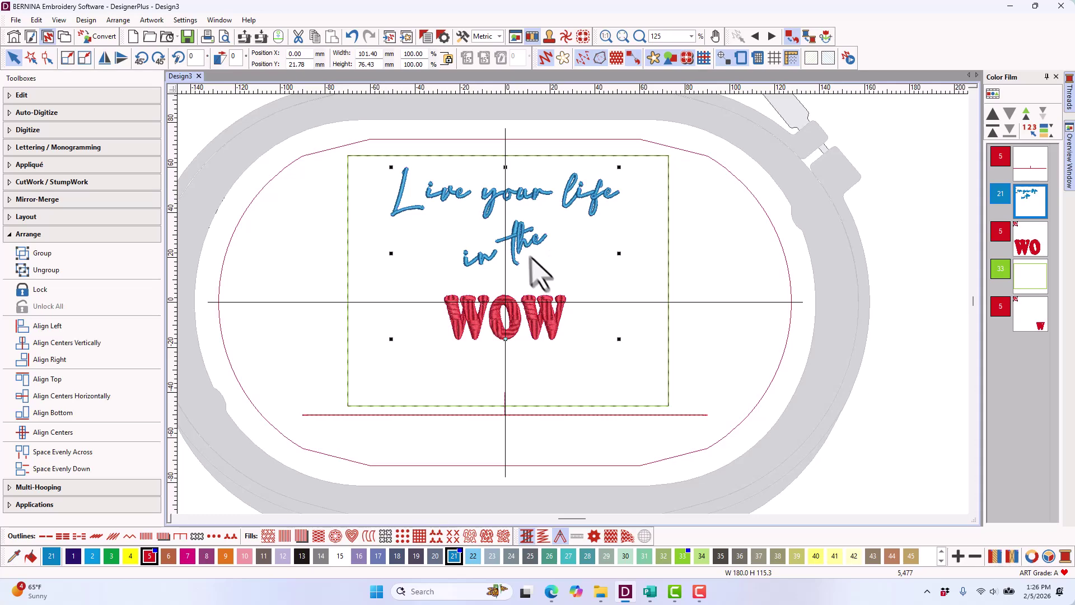
- Try spacing the two script lines and WOW evenly down, and undo the spacing
{"action": "left_click", "coordinate": [99, 474]}
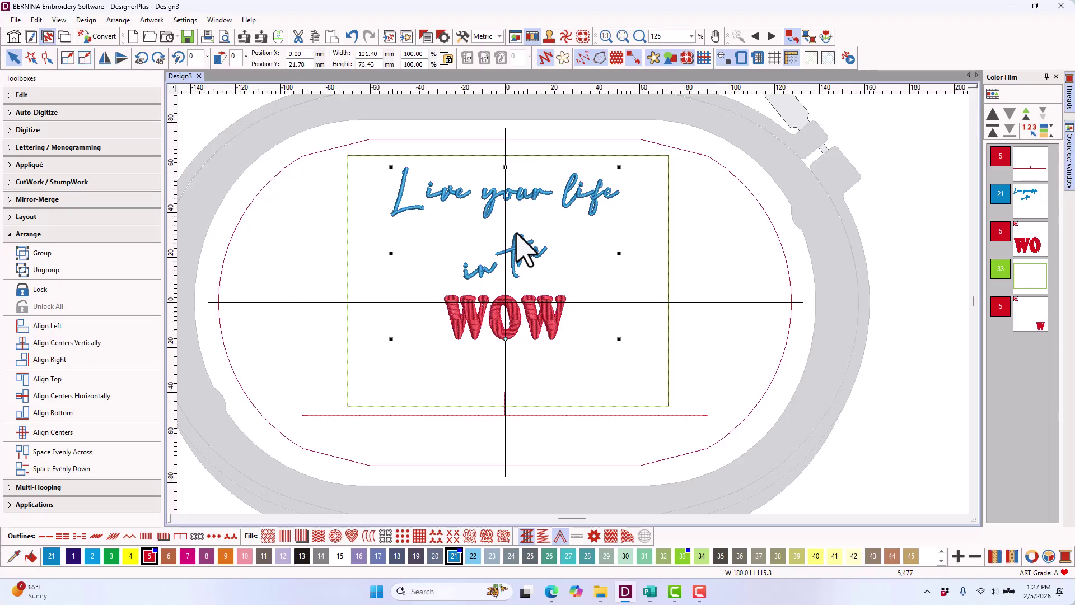
{"action": "left_click", "coordinate": [351, 36]}
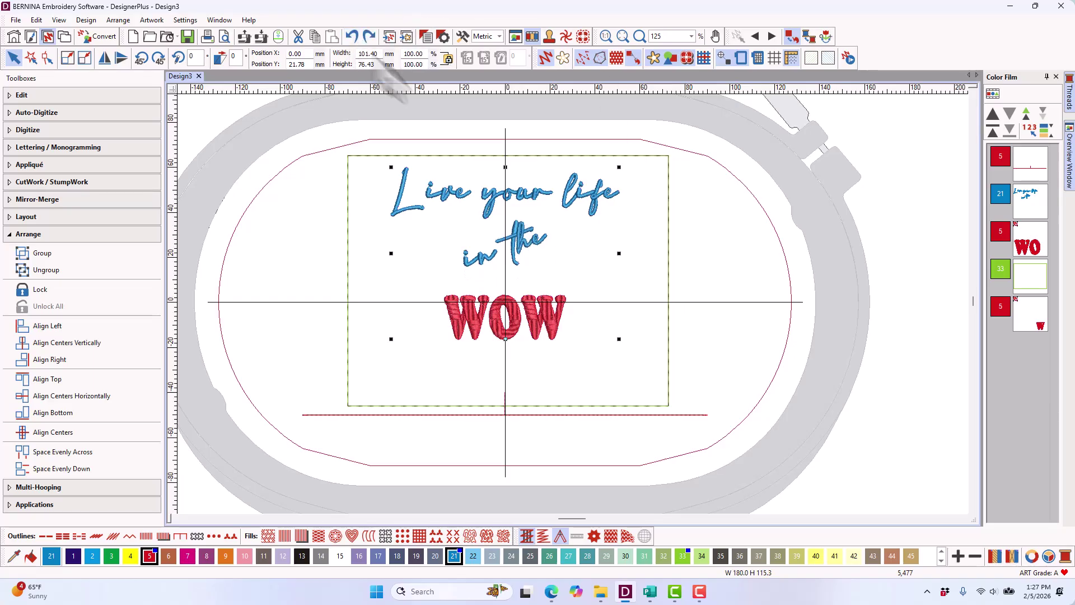
{"action": "left_click", "coordinate": [727, 278]}
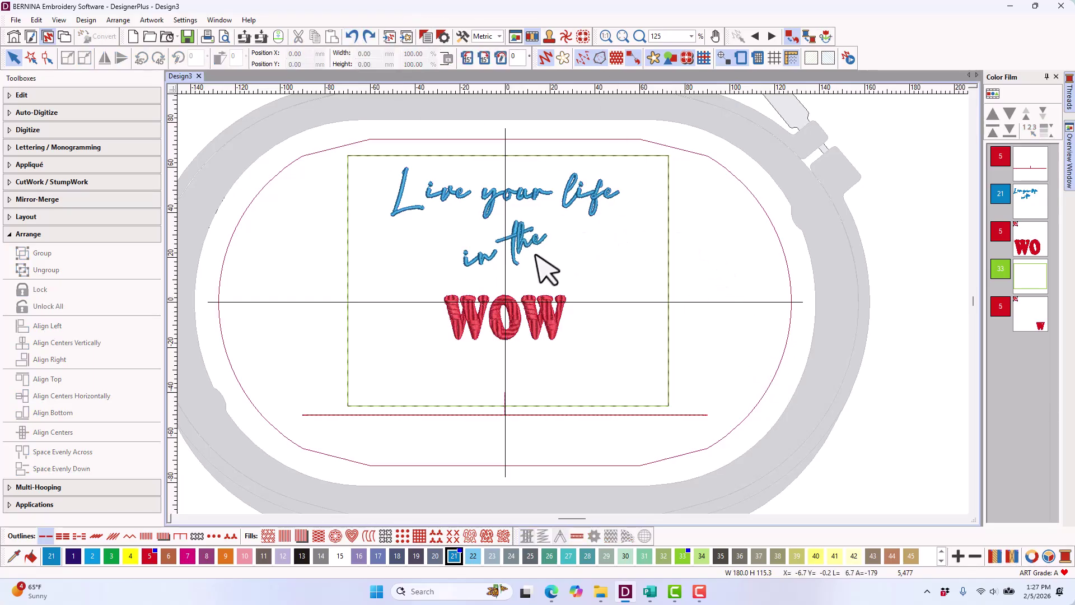
{"action": "left_click", "coordinate": [514, 252]}
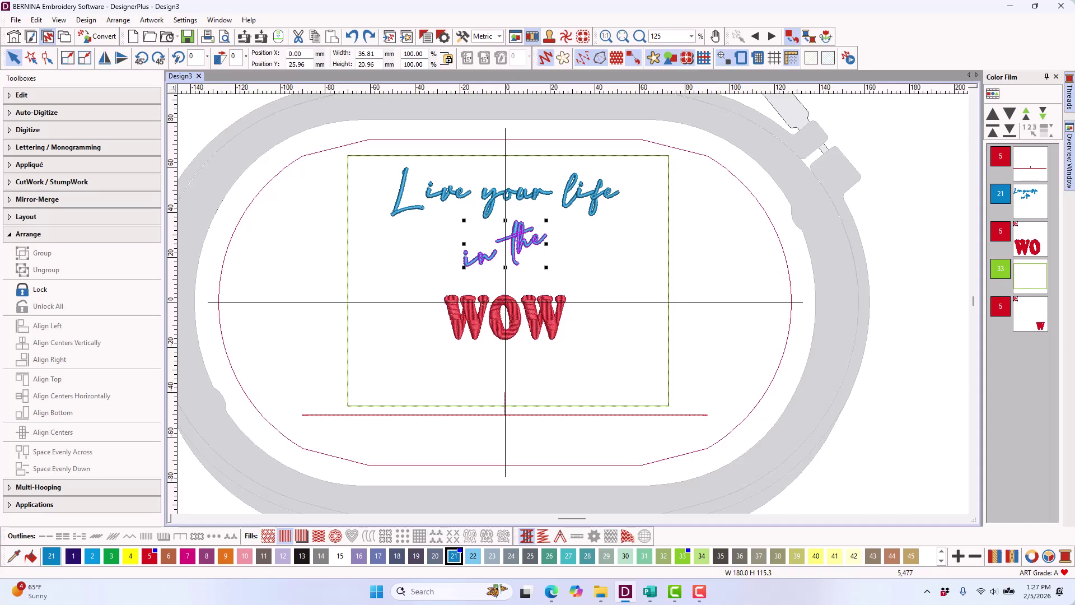
- Move the green rectangular outline ahead of the script and WOW in the stitching order, directly after the placement line
{"action": "left_click", "coordinate": [1030, 276]}
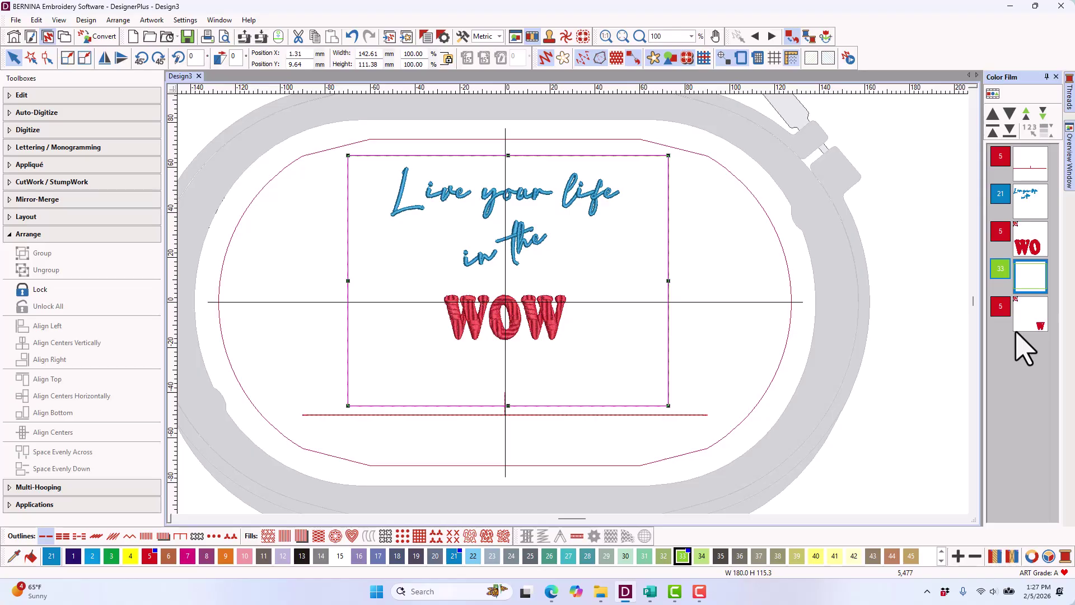
{"action": "left_click", "coordinate": [938, 301]}
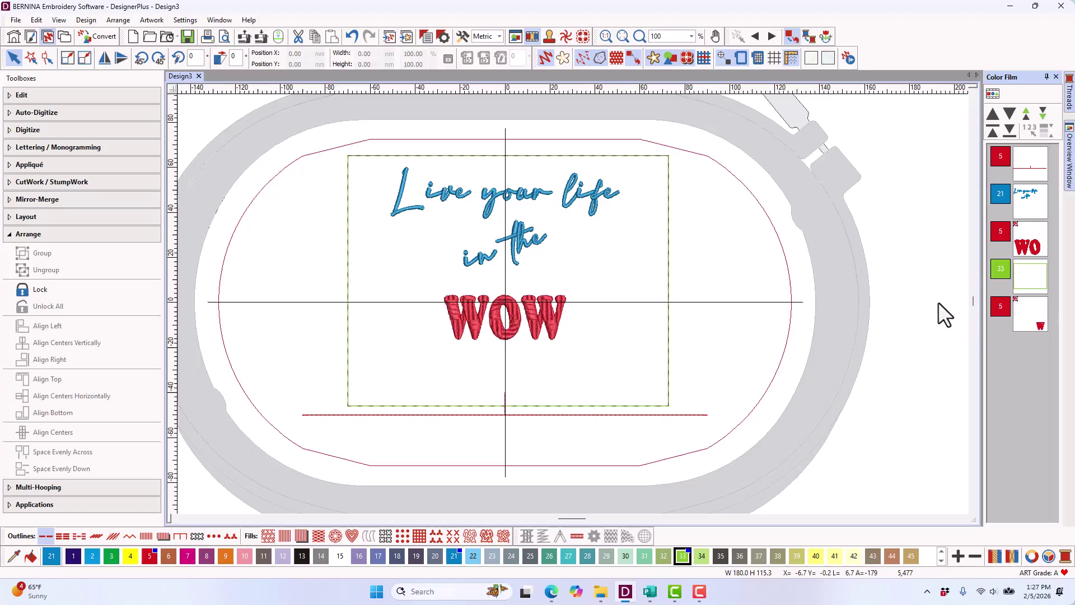
{"action": "left_click", "coordinate": [1034, 291]}
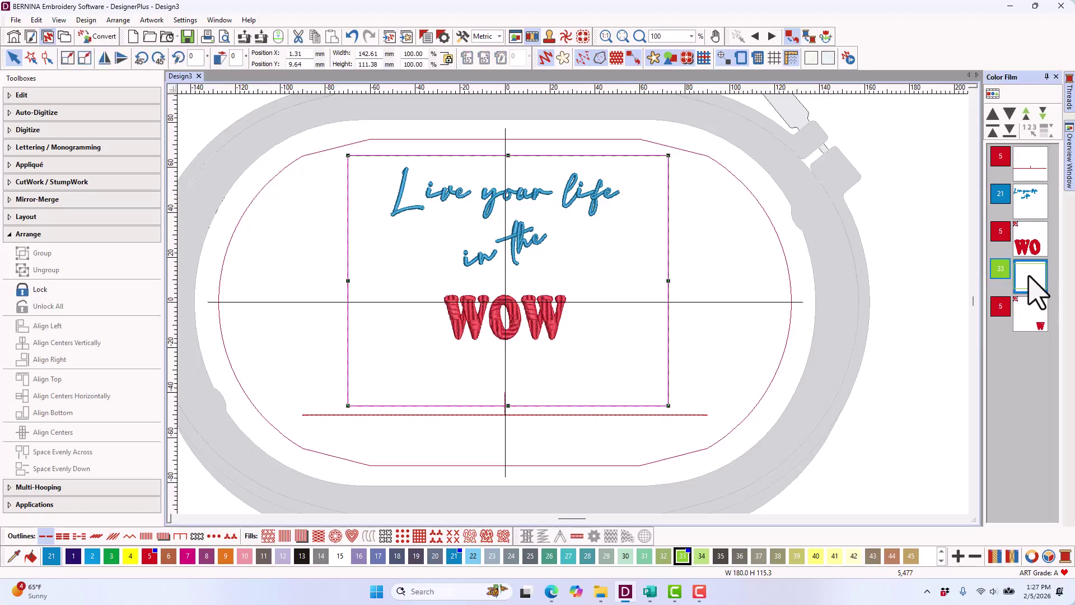
{"action": "left_click", "coordinate": [1027, 113]}
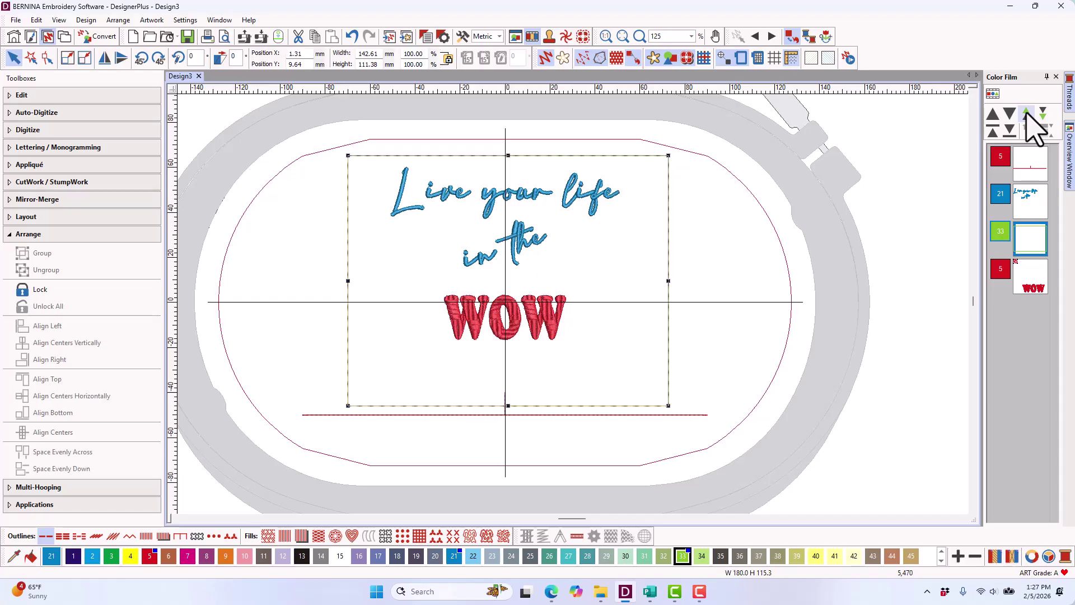
{"action": "left_click", "coordinate": [1027, 113]}
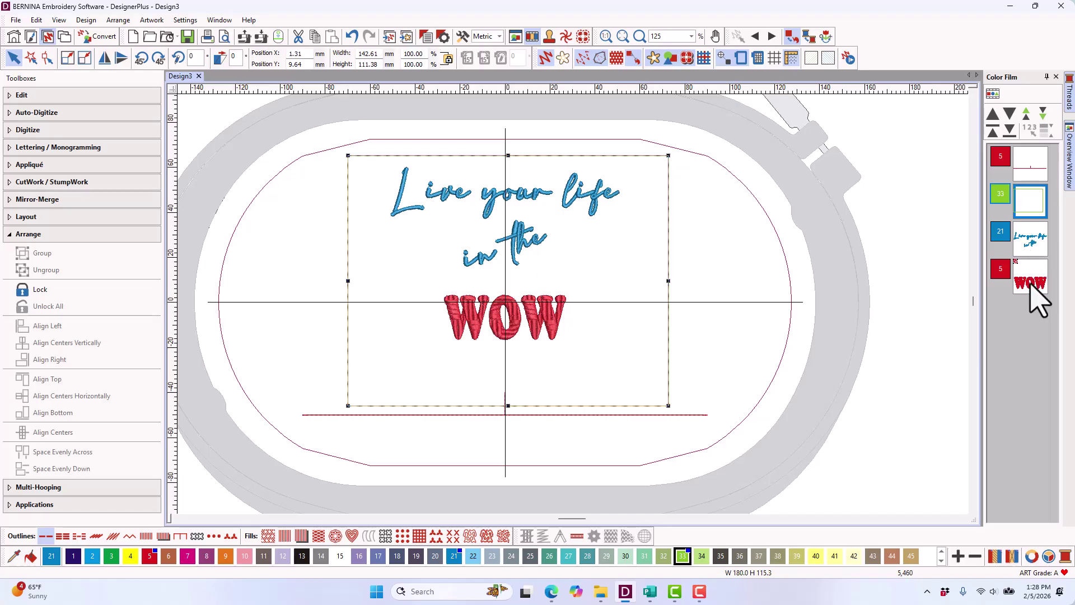
- Save the design to the Desktop as Kitchen Towel in BERNINA All-in-One V9 (*.ART90) format
{"action": "left_click", "coordinate": [16, 21]}
{"action": "left_click", "coordinate": [39, 120]}
{"action": "left_click", "coordinate": [394, 245]}
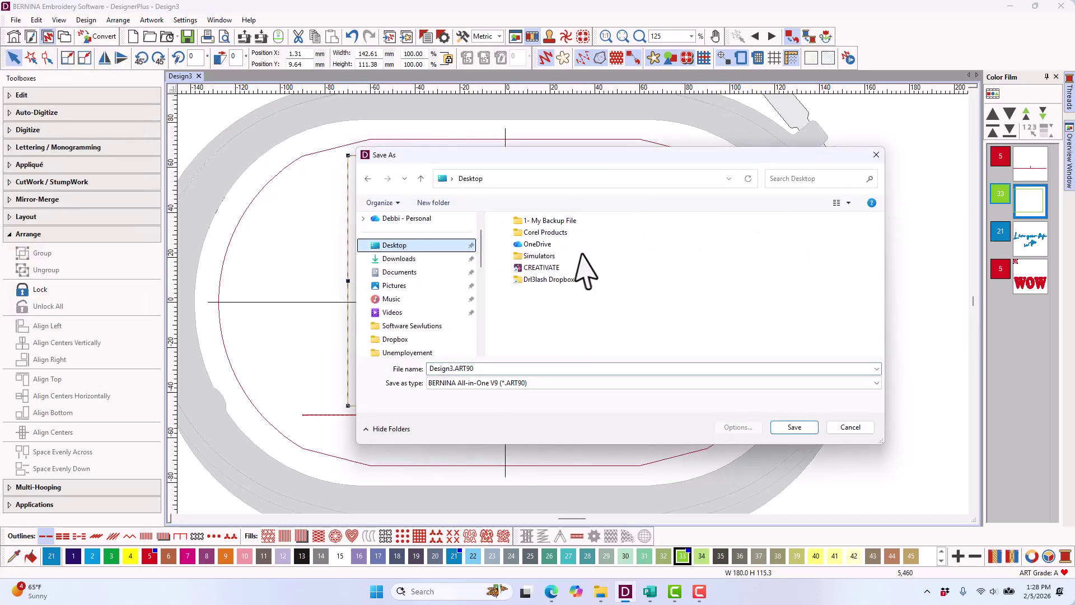
{"action": "double_click", "coordinate": [485, 369]}
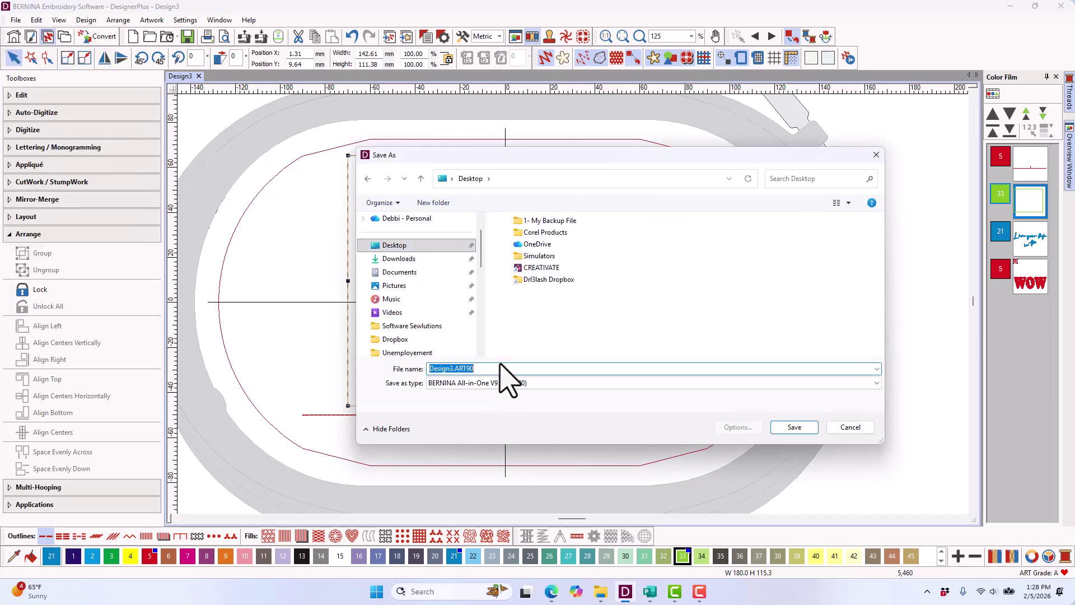
{"action": "type", "text": "Kitchen Towel"}
{"action": "left_click", "coordinate": [791, 428]}
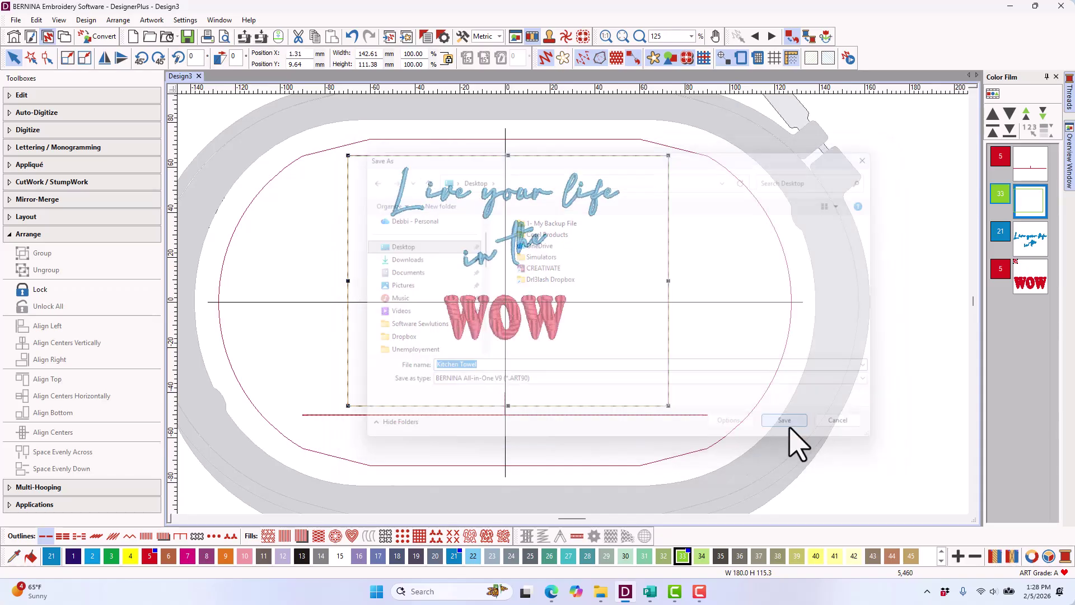